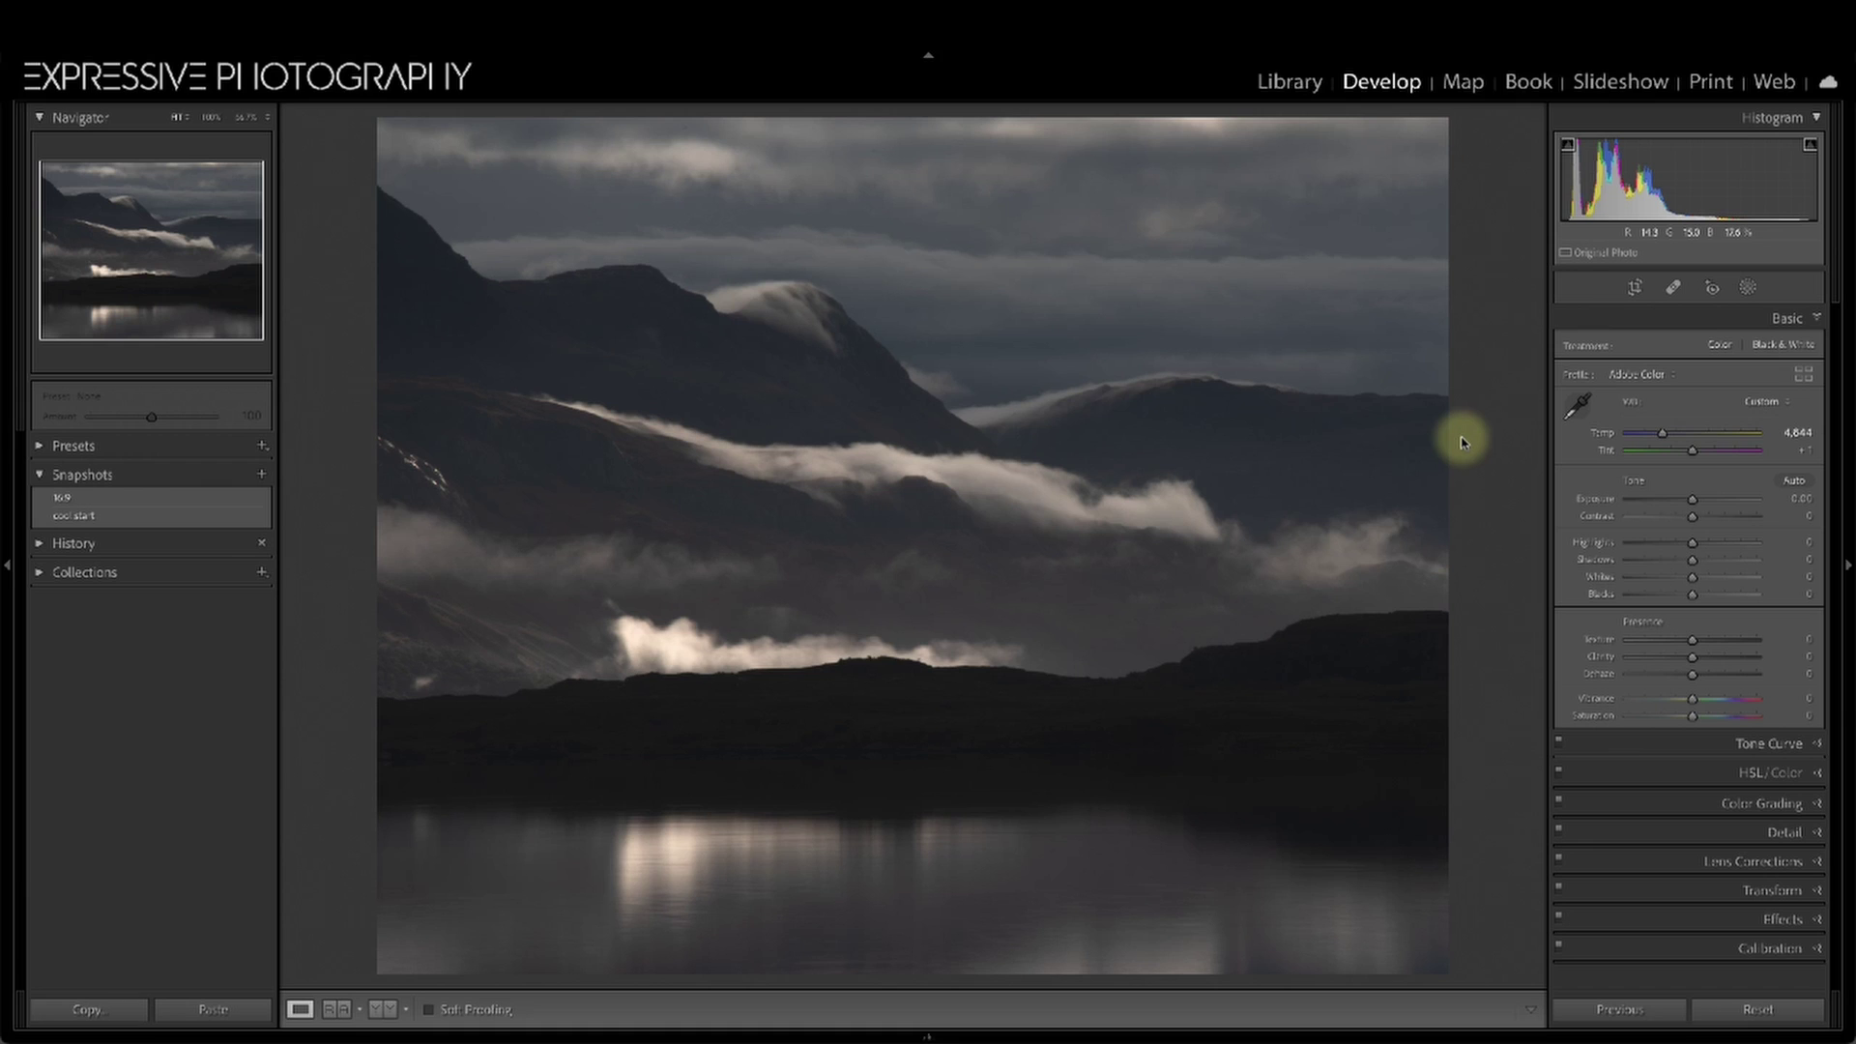
# Save the current crop of the photo as a new snapshot named 4:5
pyautogui.click(261, 475)
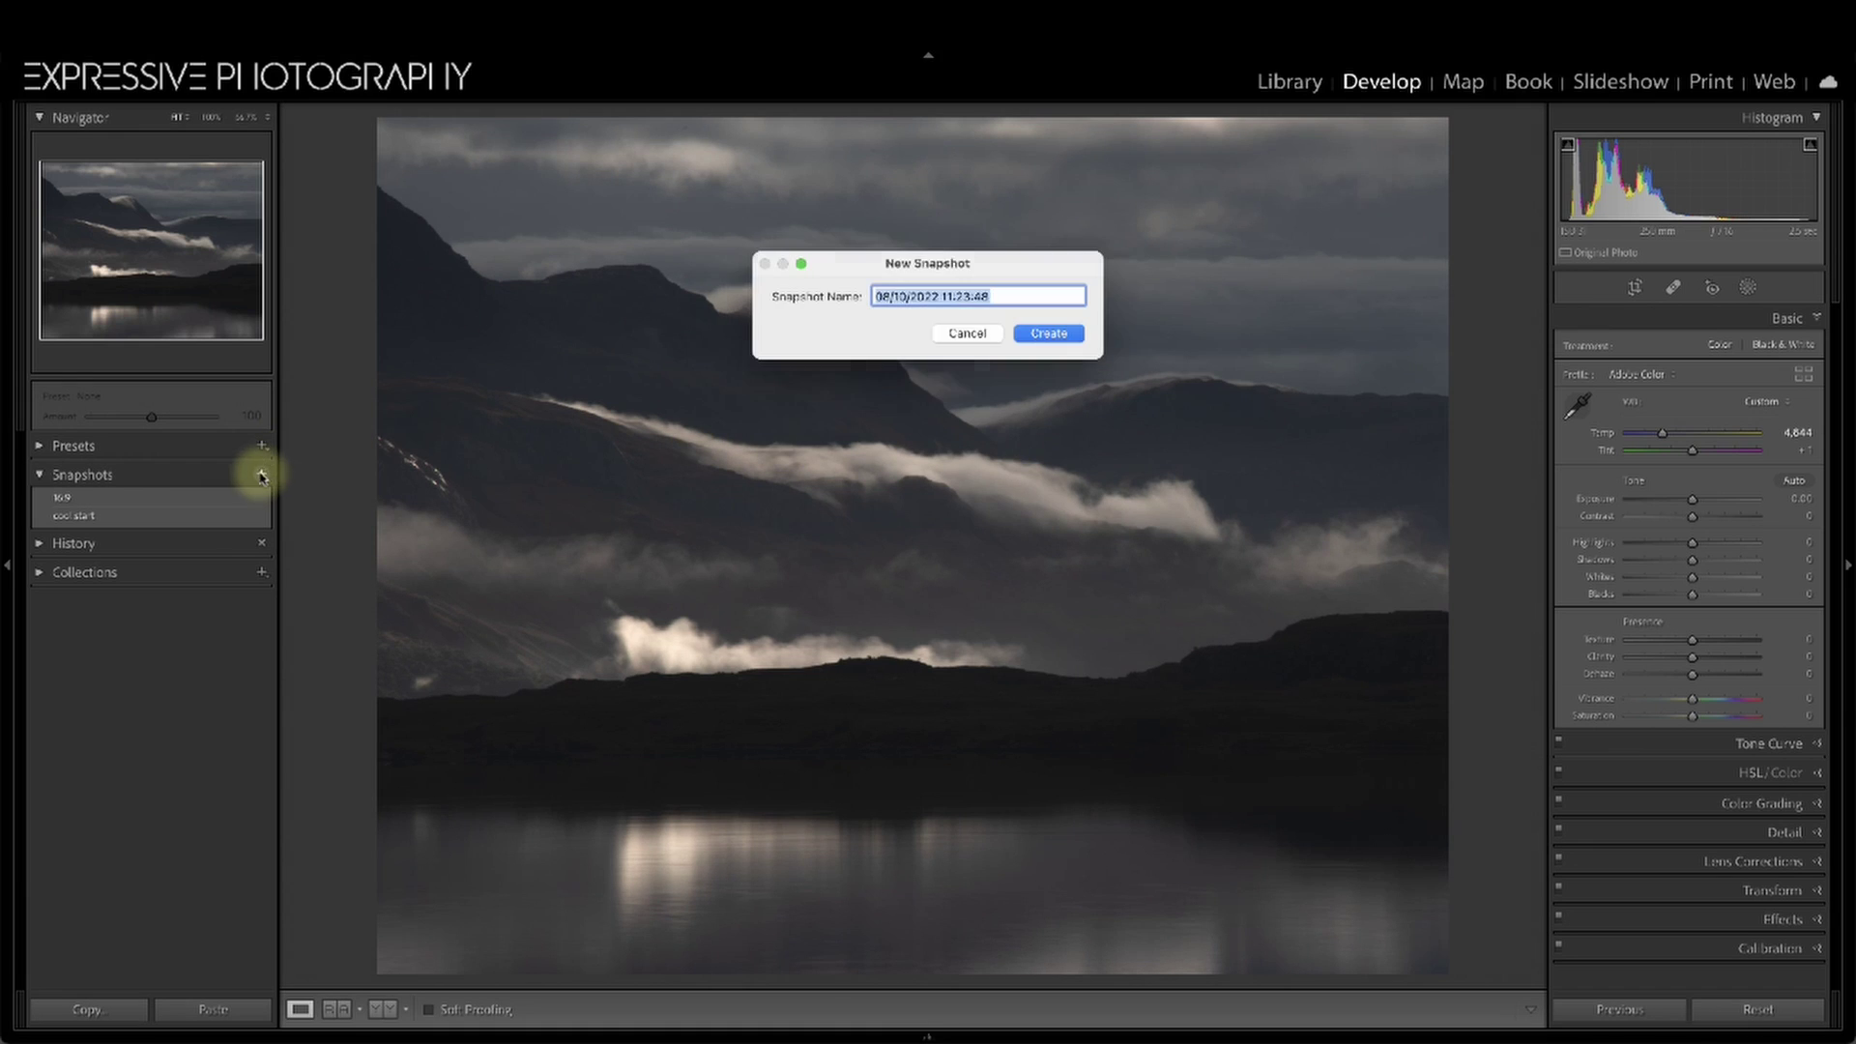
pyautogui.write('4:5')
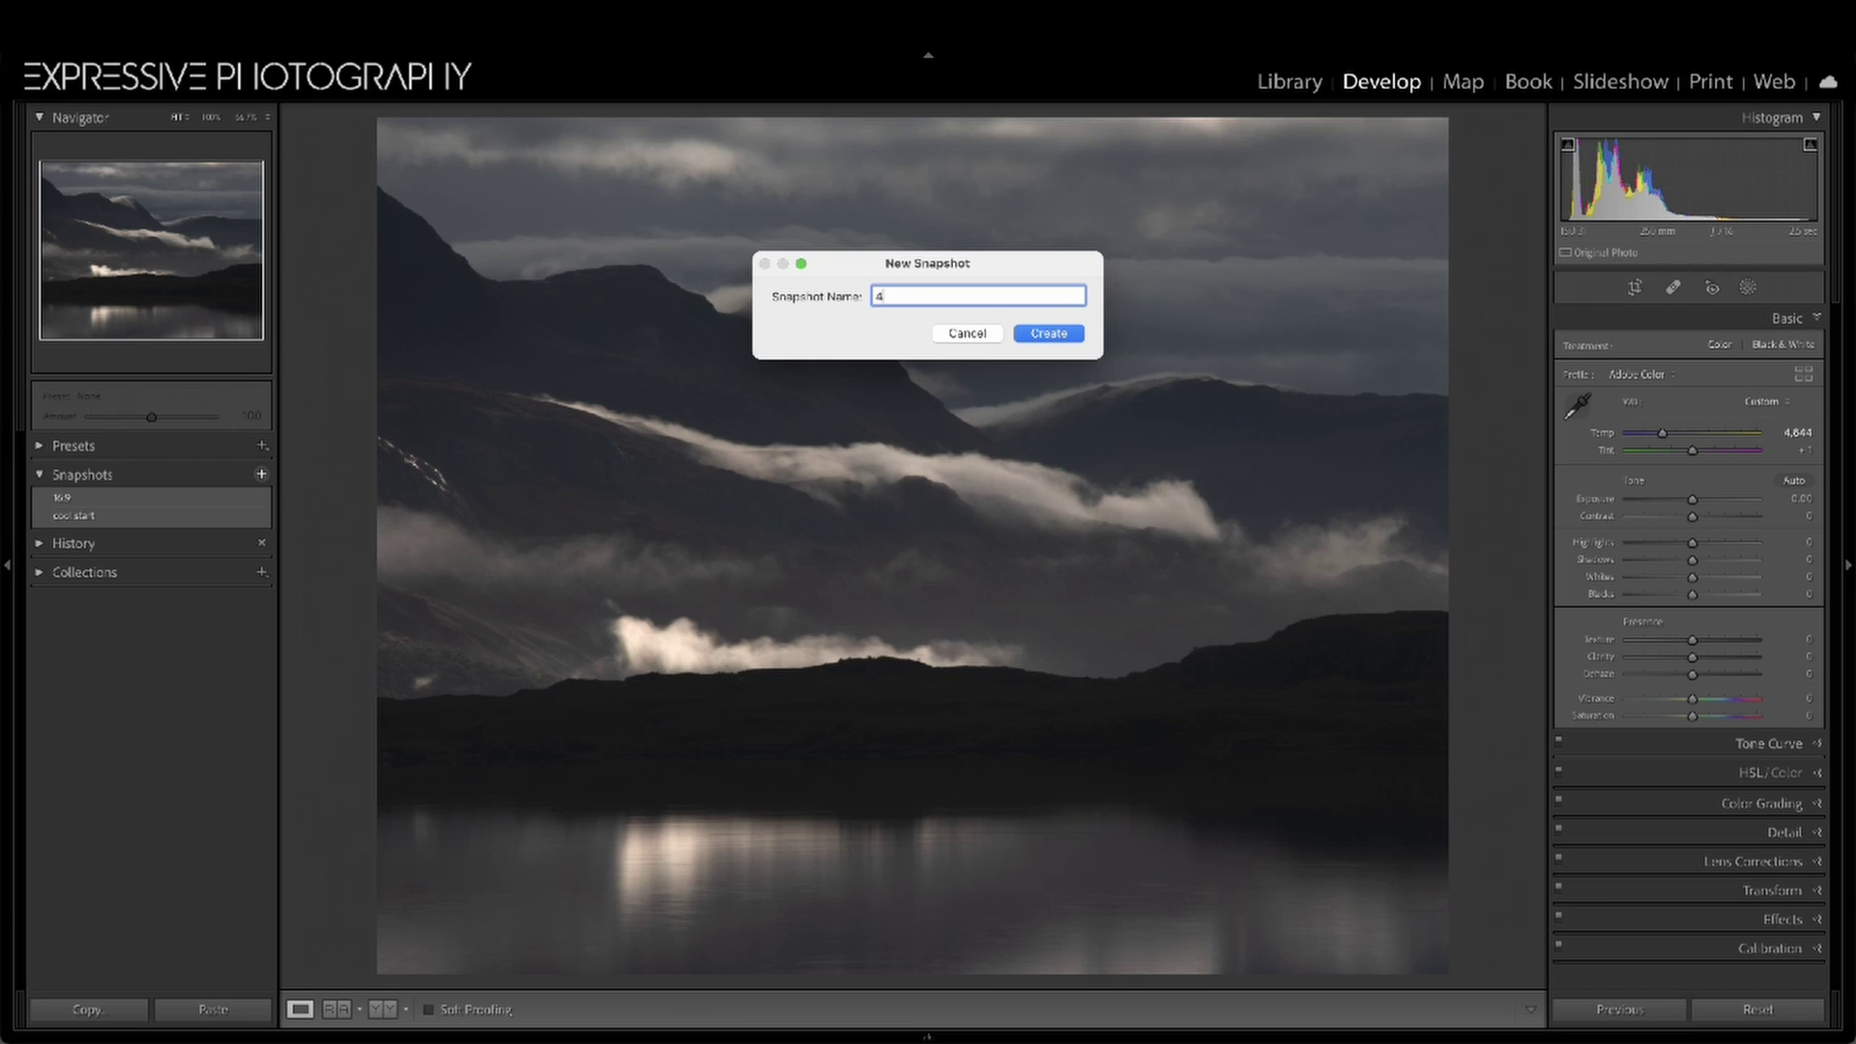
pyautogui.click(1044, 334)
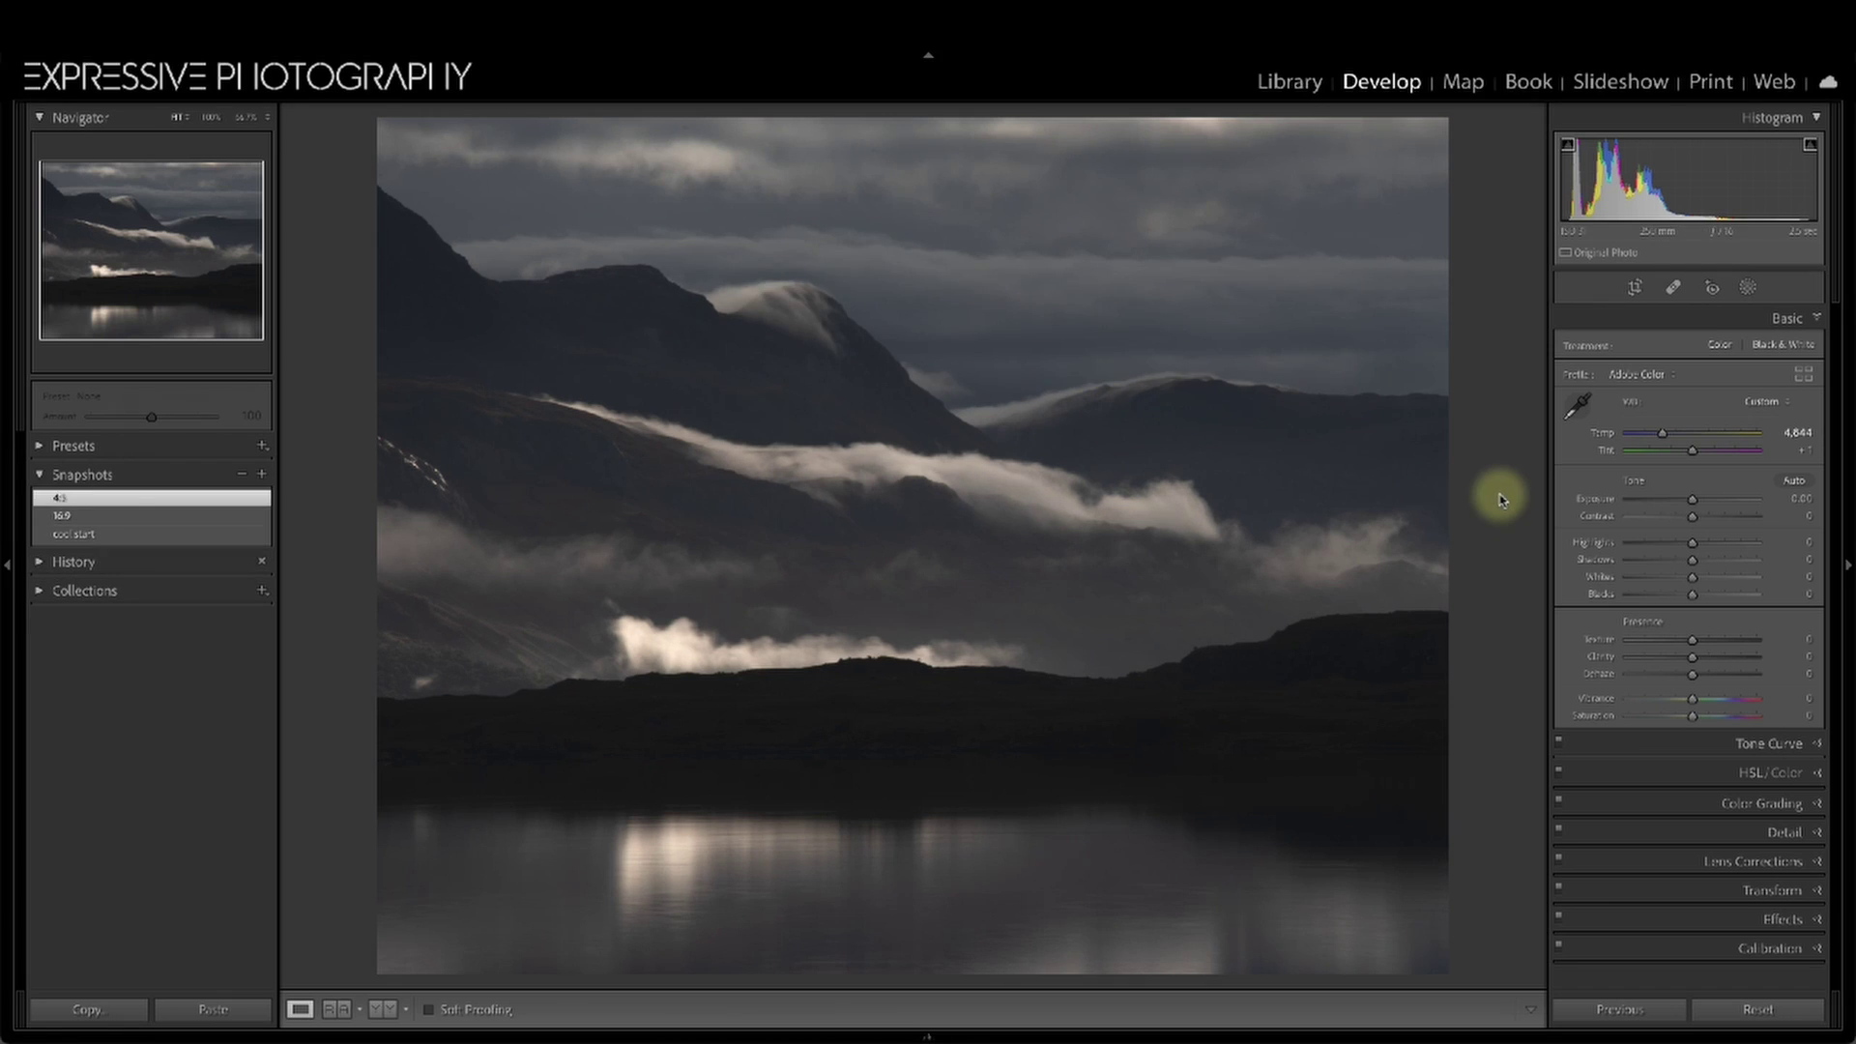
# Compare the cool start, 16:9 and 4:5 snapshots, ending on the 4:5 version
pyautogui.click(83, 533)
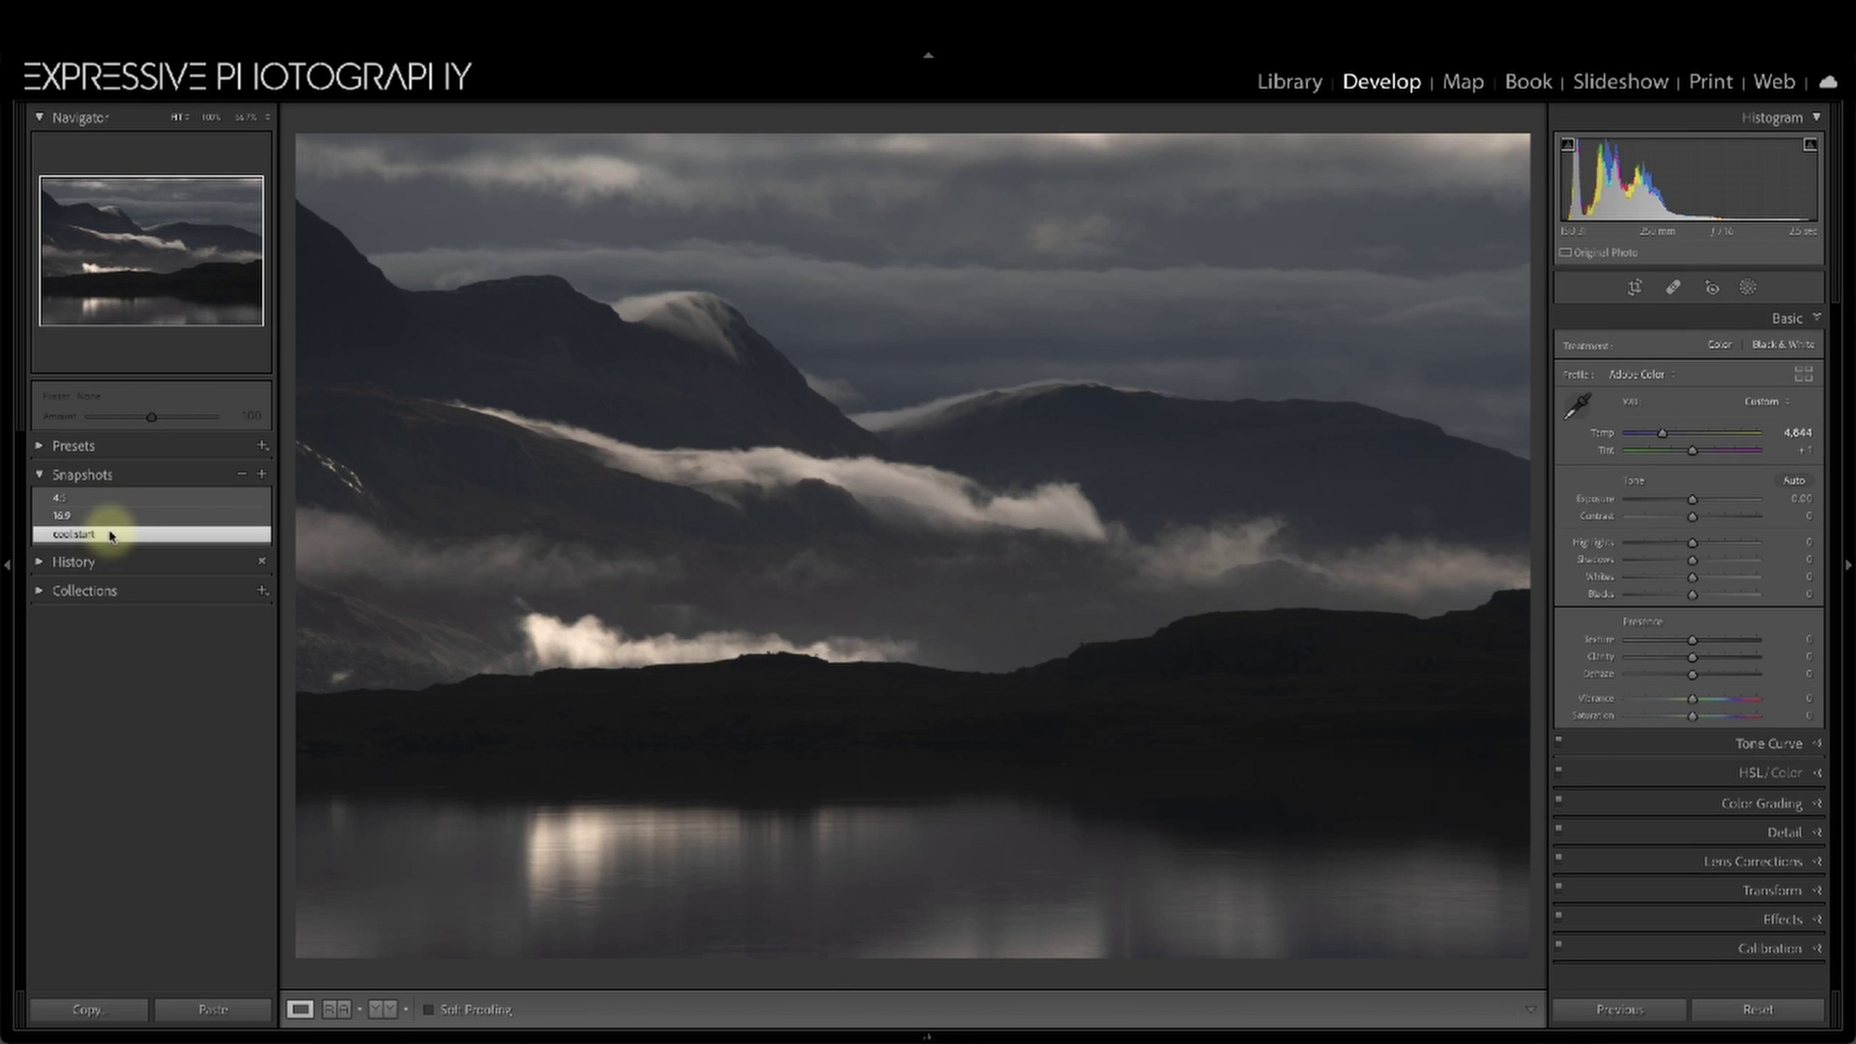
pyautogui.click(111, 517)
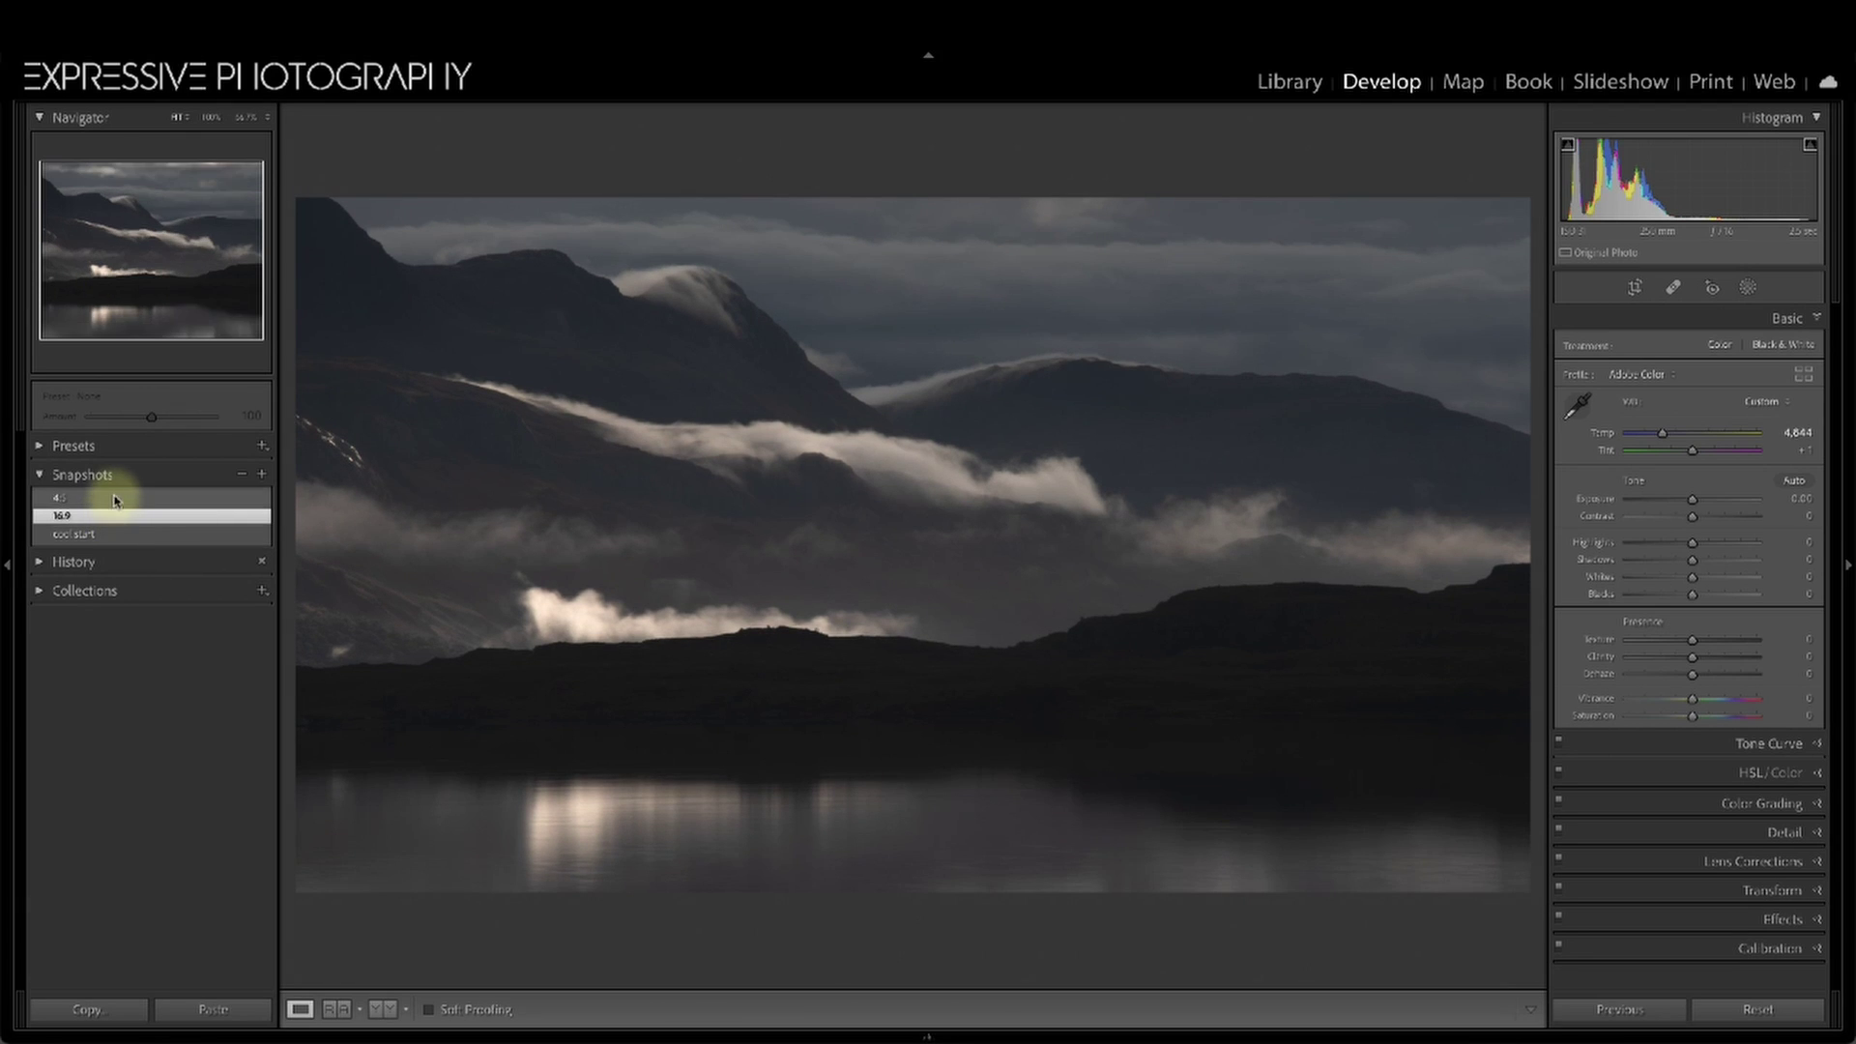
pyautogui.click(116, 499)
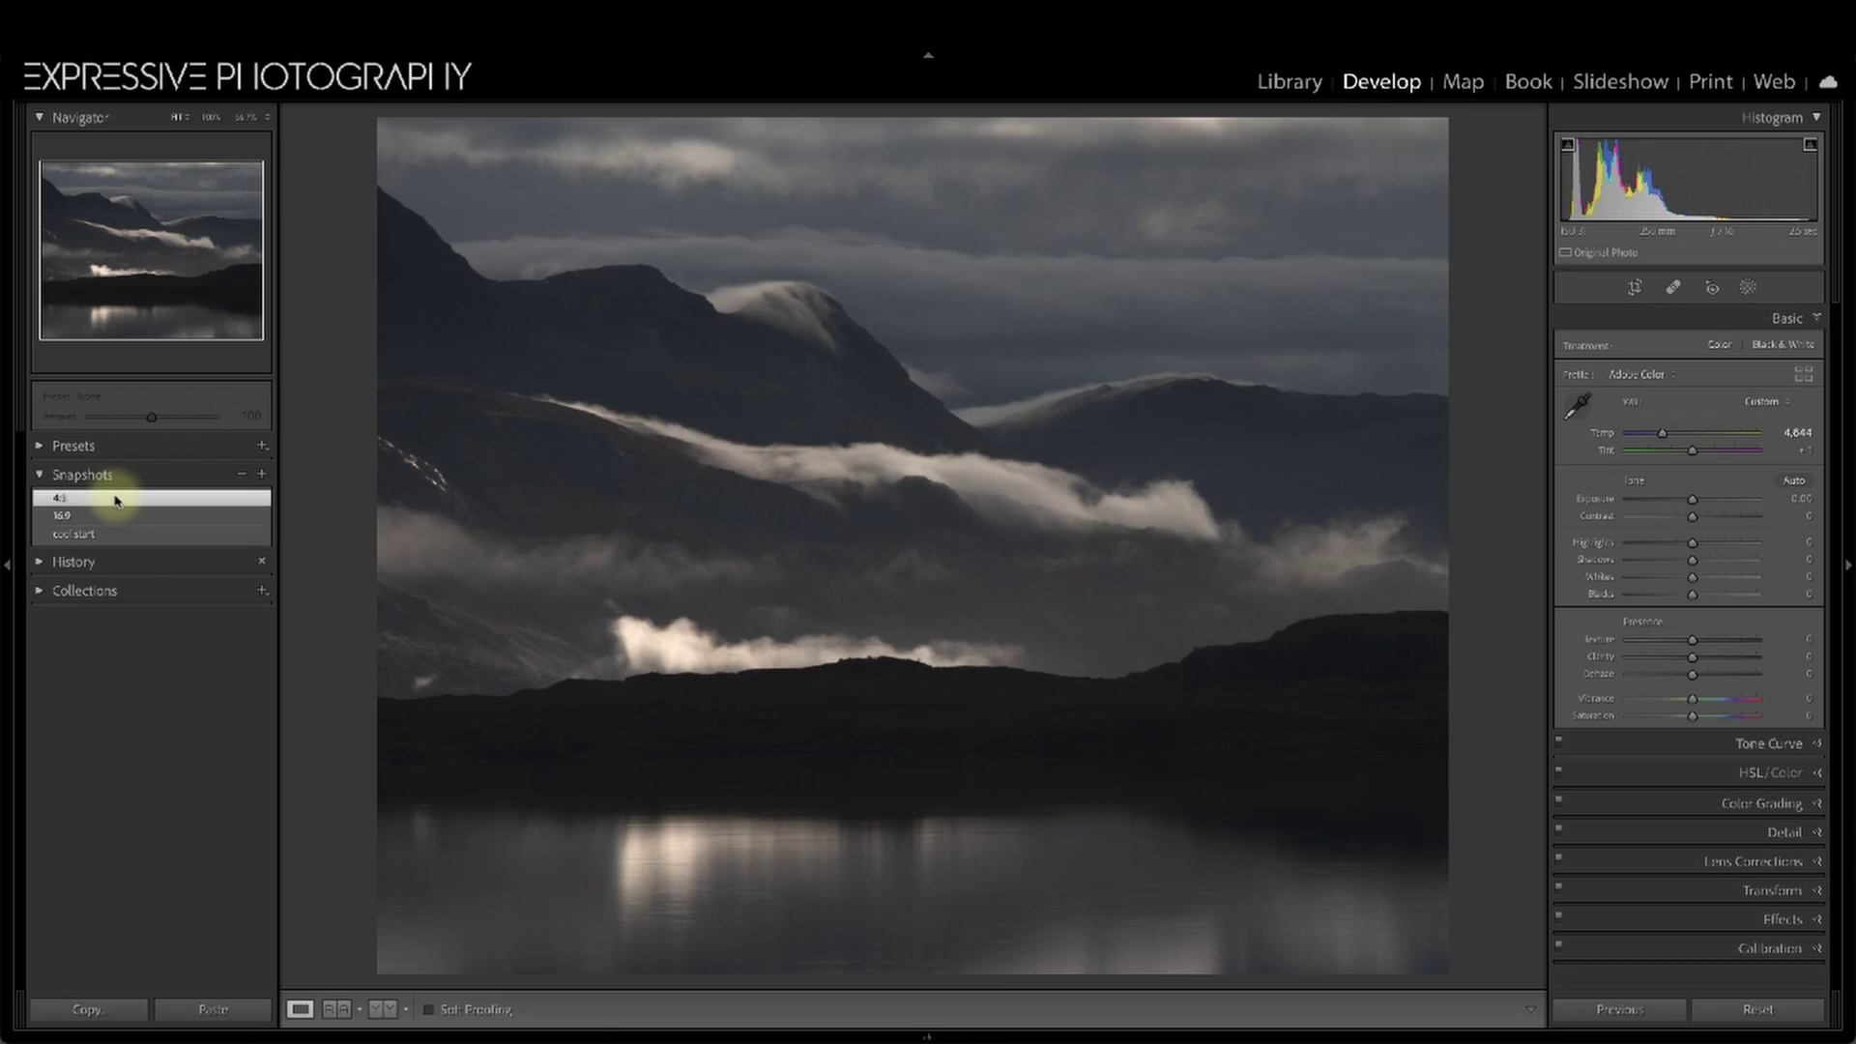
pyautogui.click(105, 517)
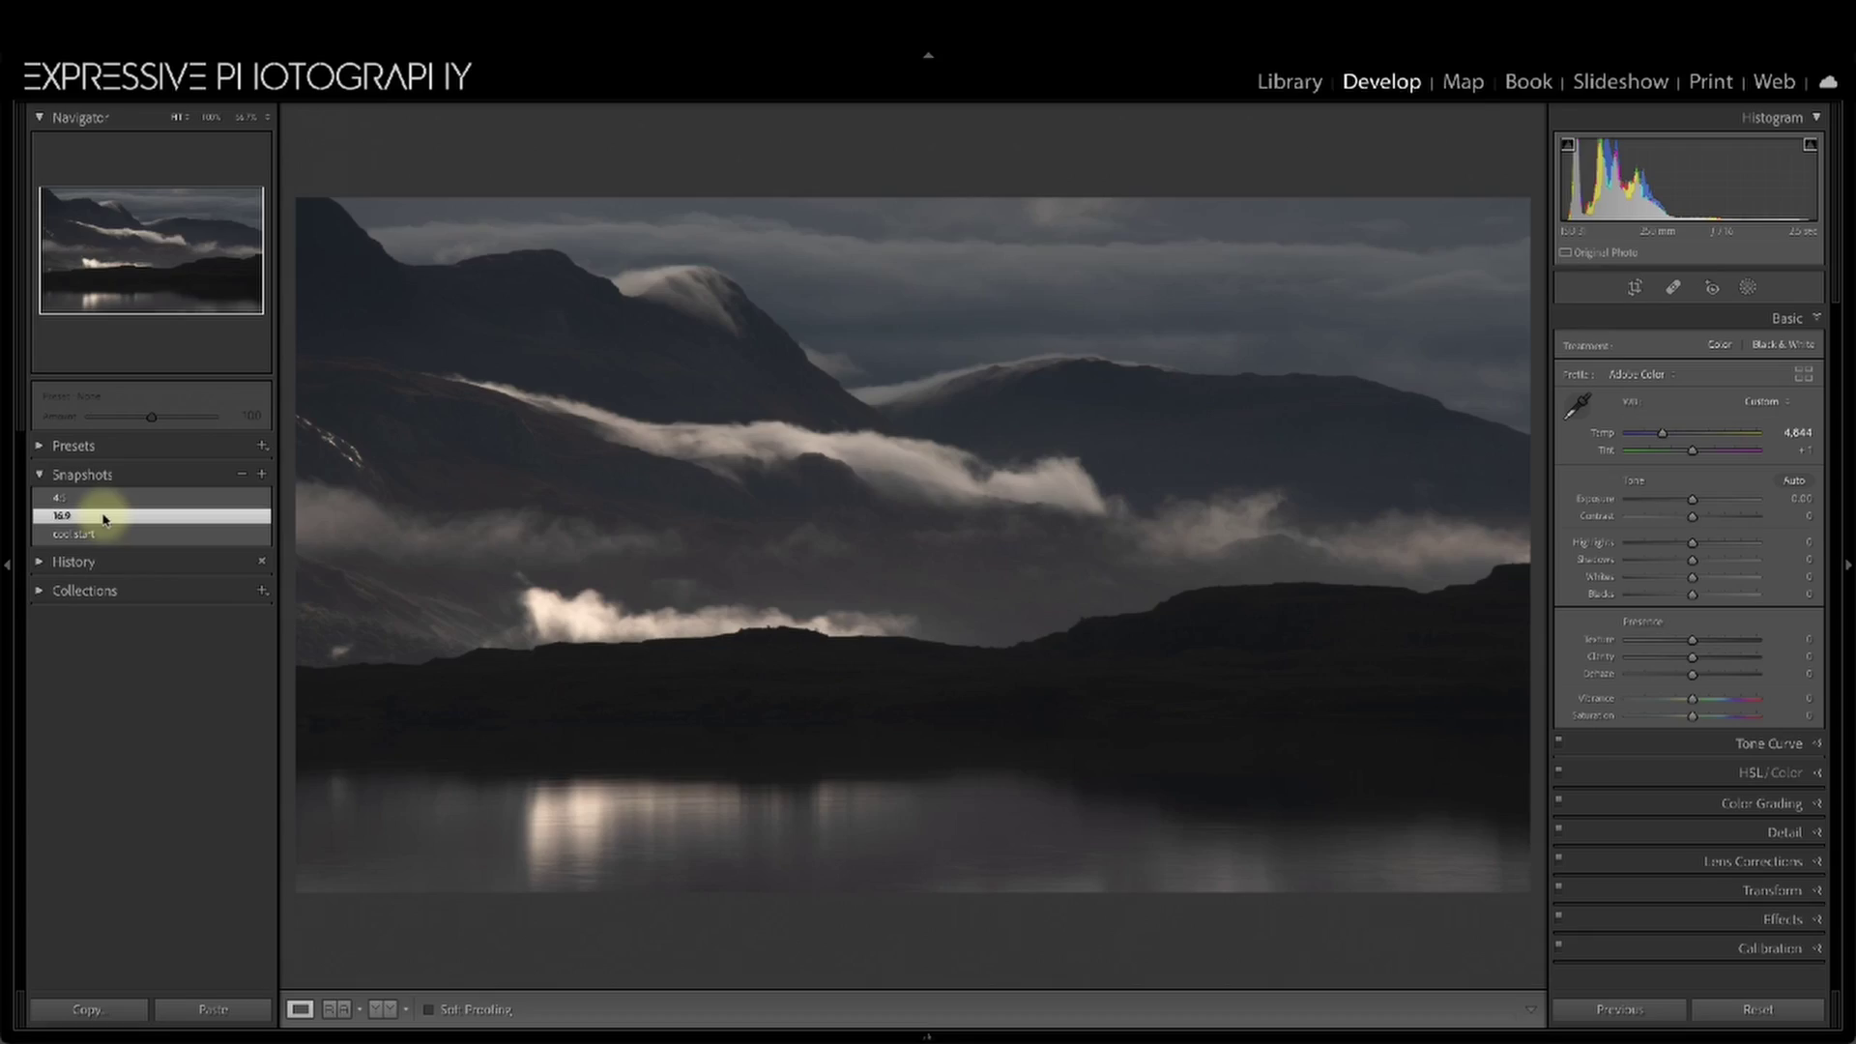
pyautogui.click(108, 499)
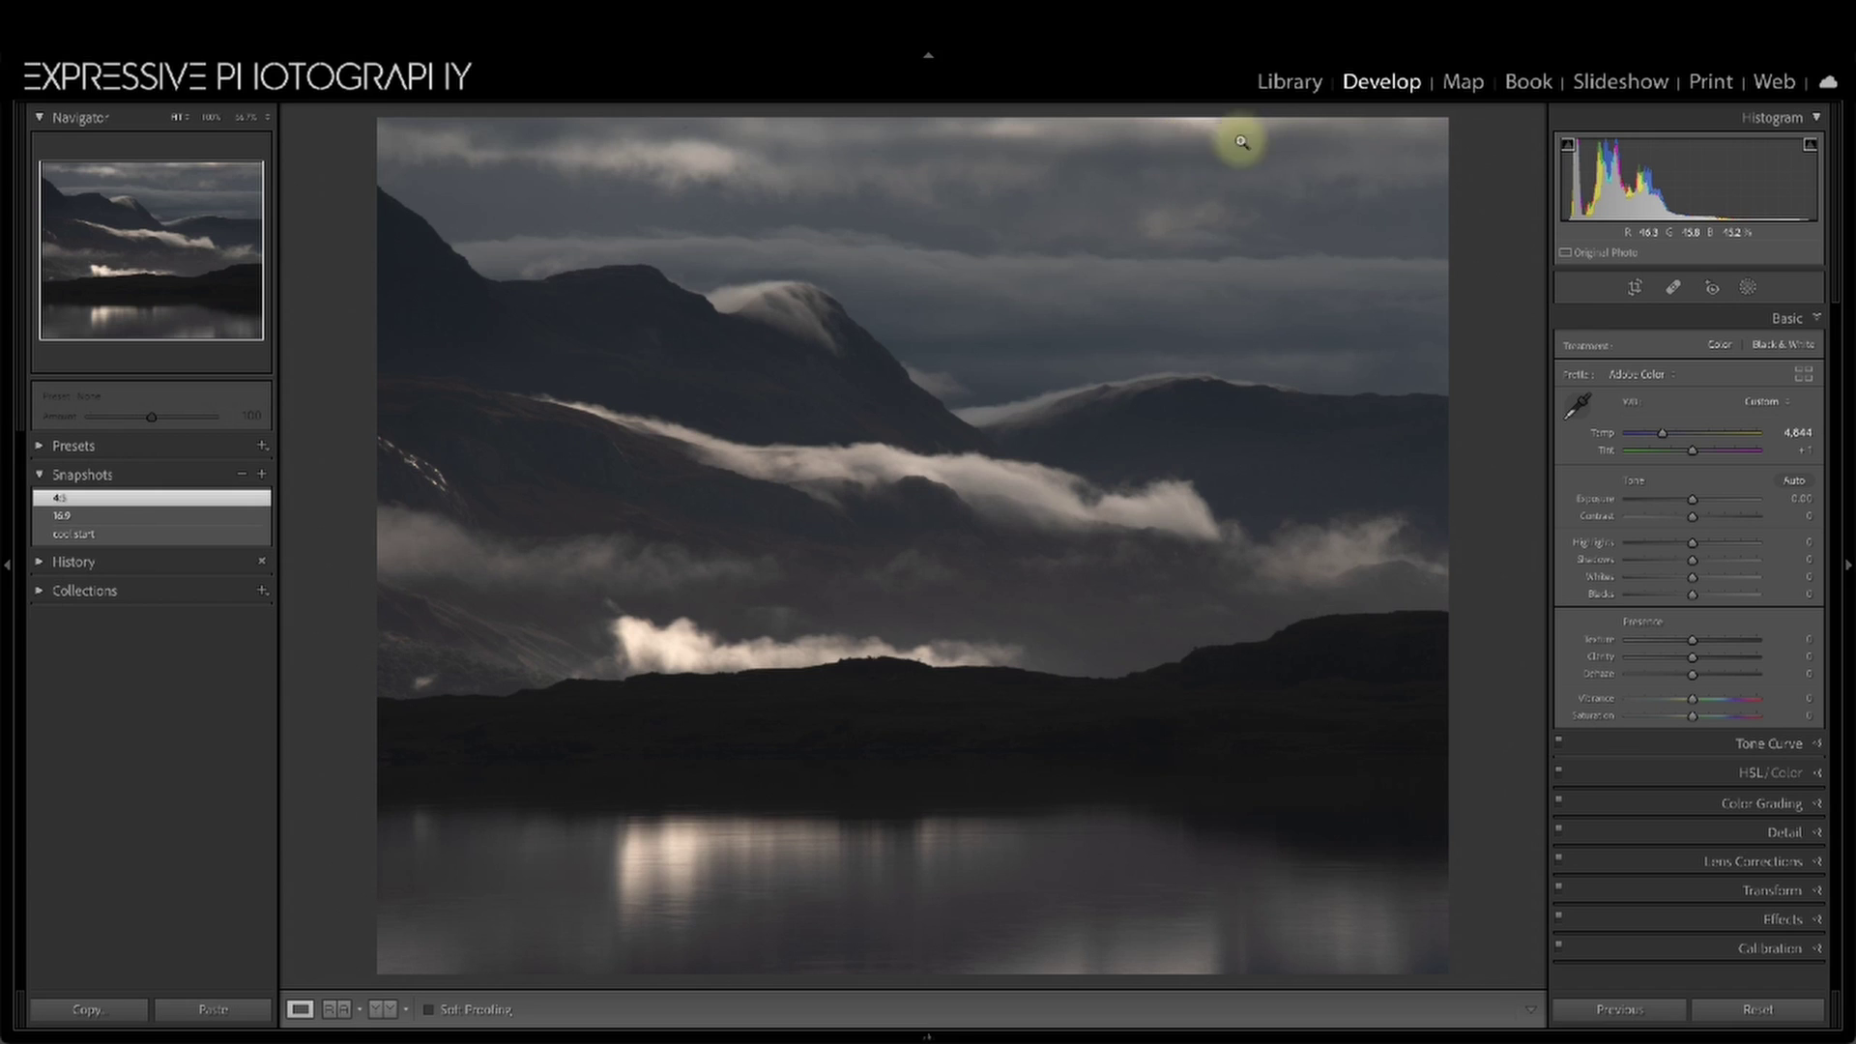
# Add a linear gradient mask running from the photo's top edge down through the clouds in the sky
pyautogui.click(1748, 288)
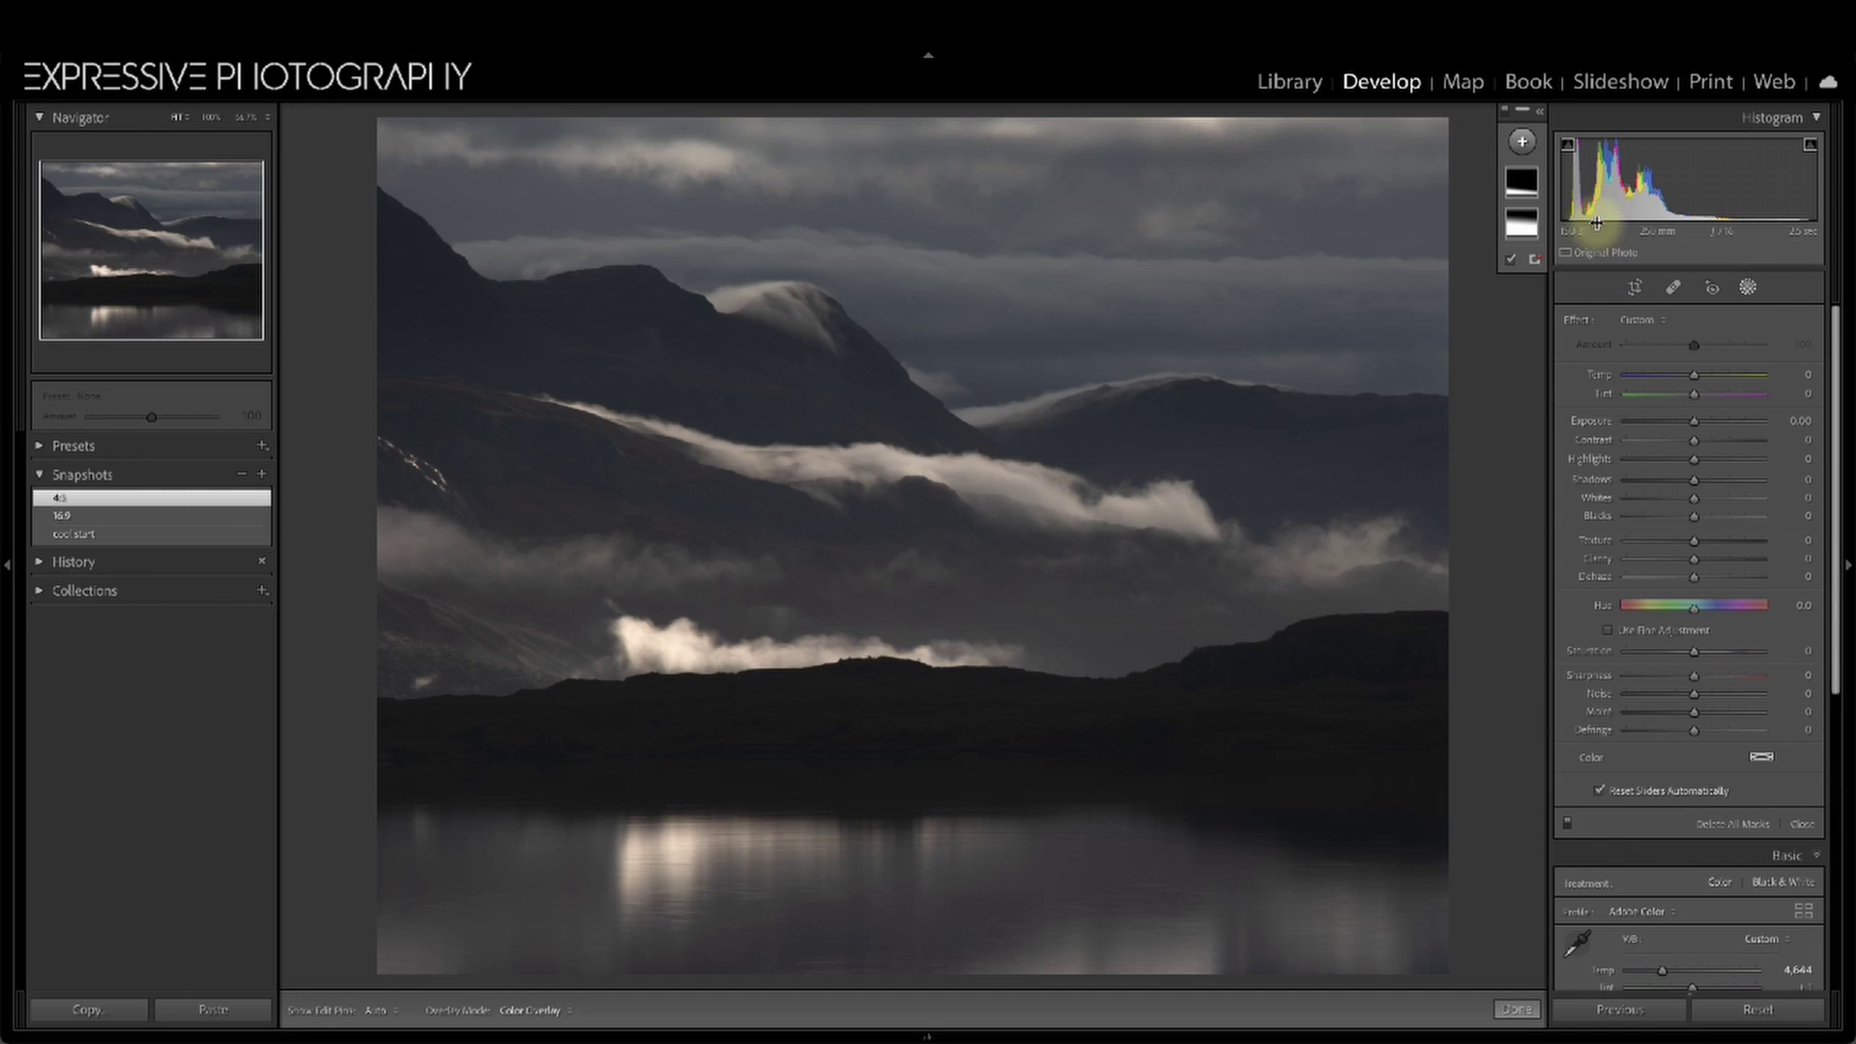
pyautogui.click(1521, 145)
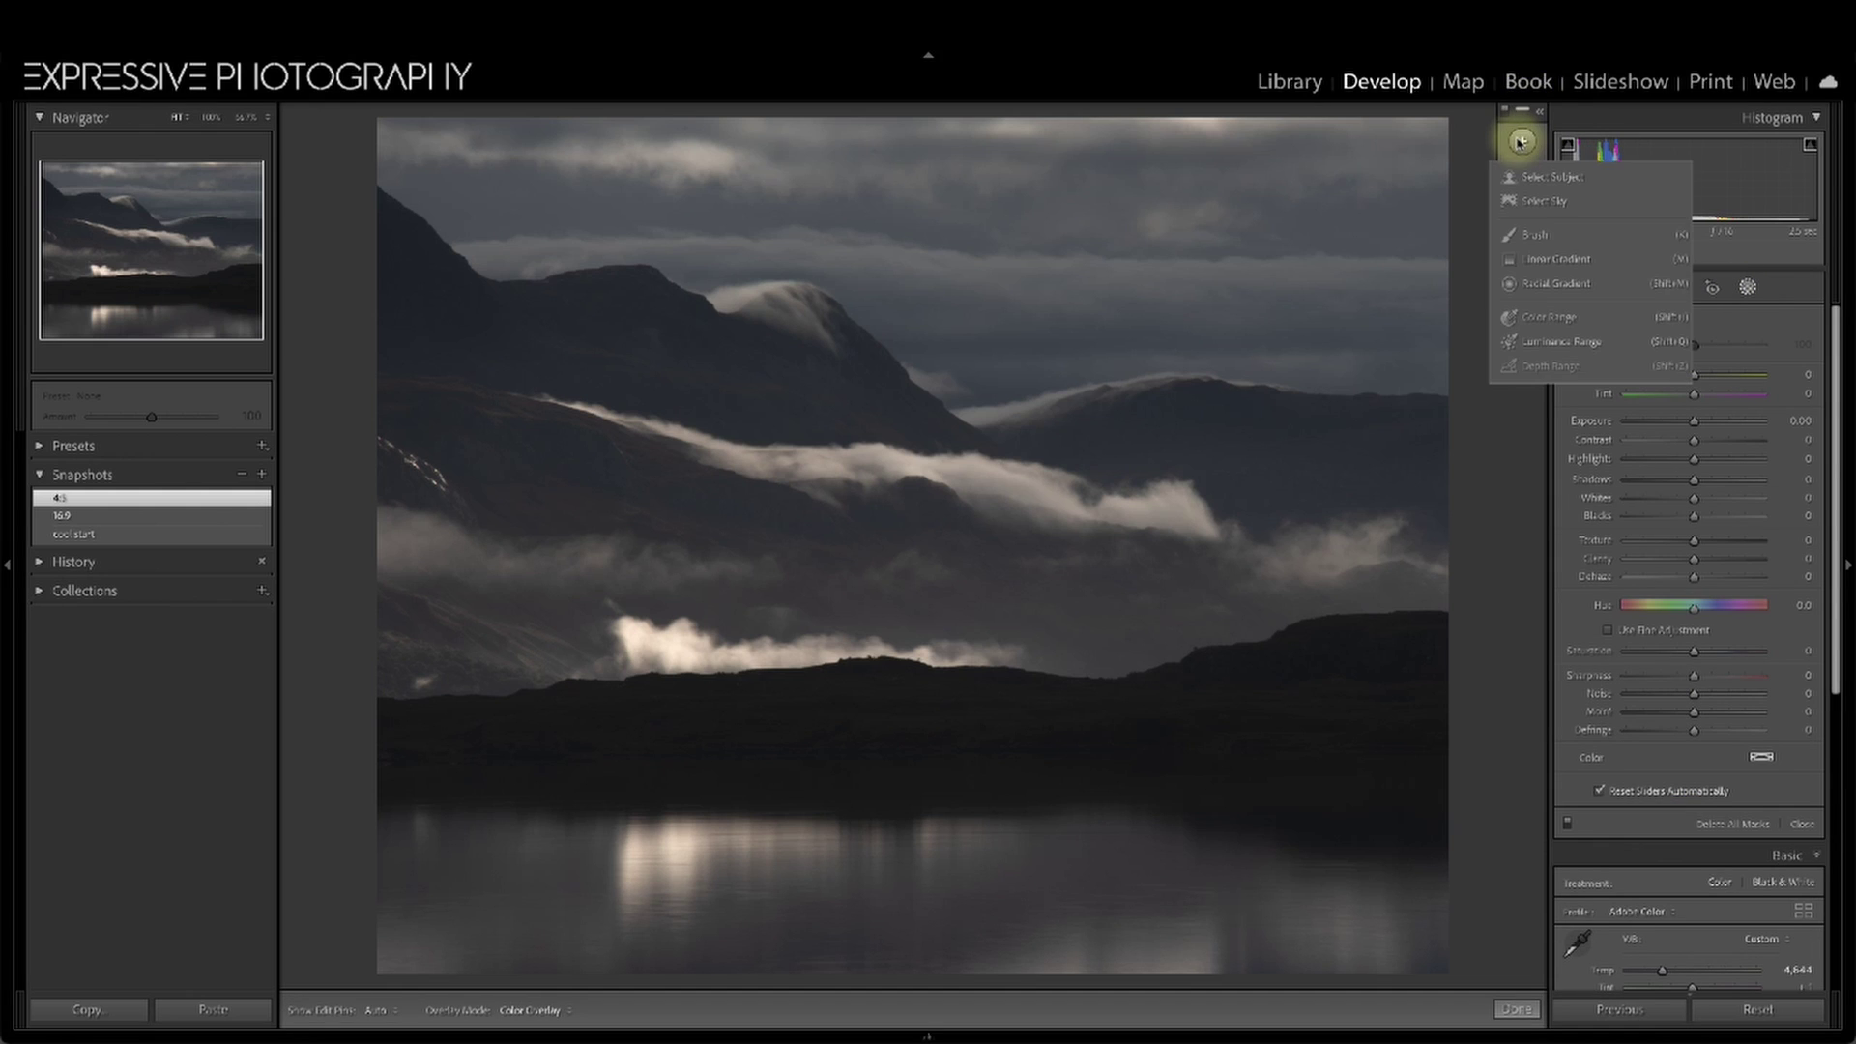
pyautogui.click(1545, 256)
pyautogui.moveTo(1069, 124); pyautogui.dragTo(1062, 317)
# Adjust the sky gradient to Highlights -63, Whites about -28, Shadows 34, Blacks 11 and Temp -2
pyautogui.moveTo(1692, 489); pyautogui.dragTo(1657, 492)
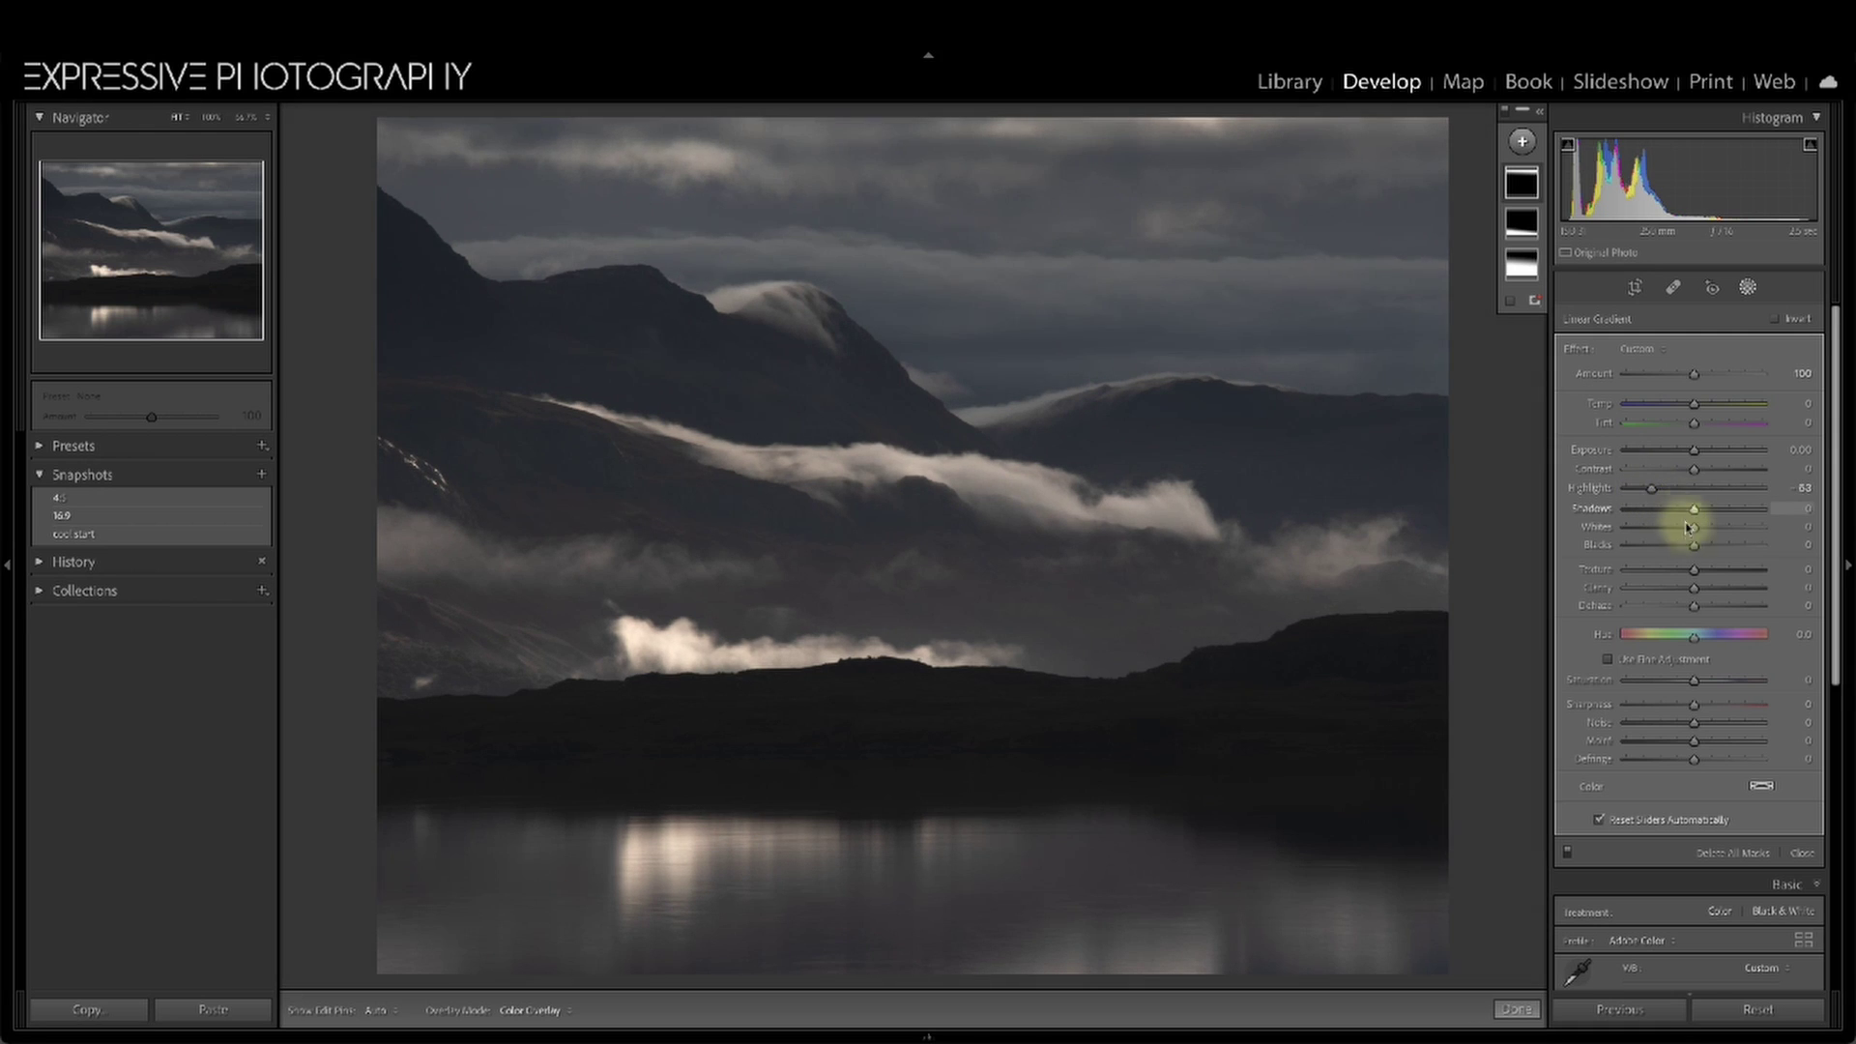
pyautogui.moveTo(1691, 530)
pyautogui.mouseDown()
pyautogui.moveTo(1653, 526)
pyautogui.moveTo(1676, 528)
pyautogui.mouseUp()
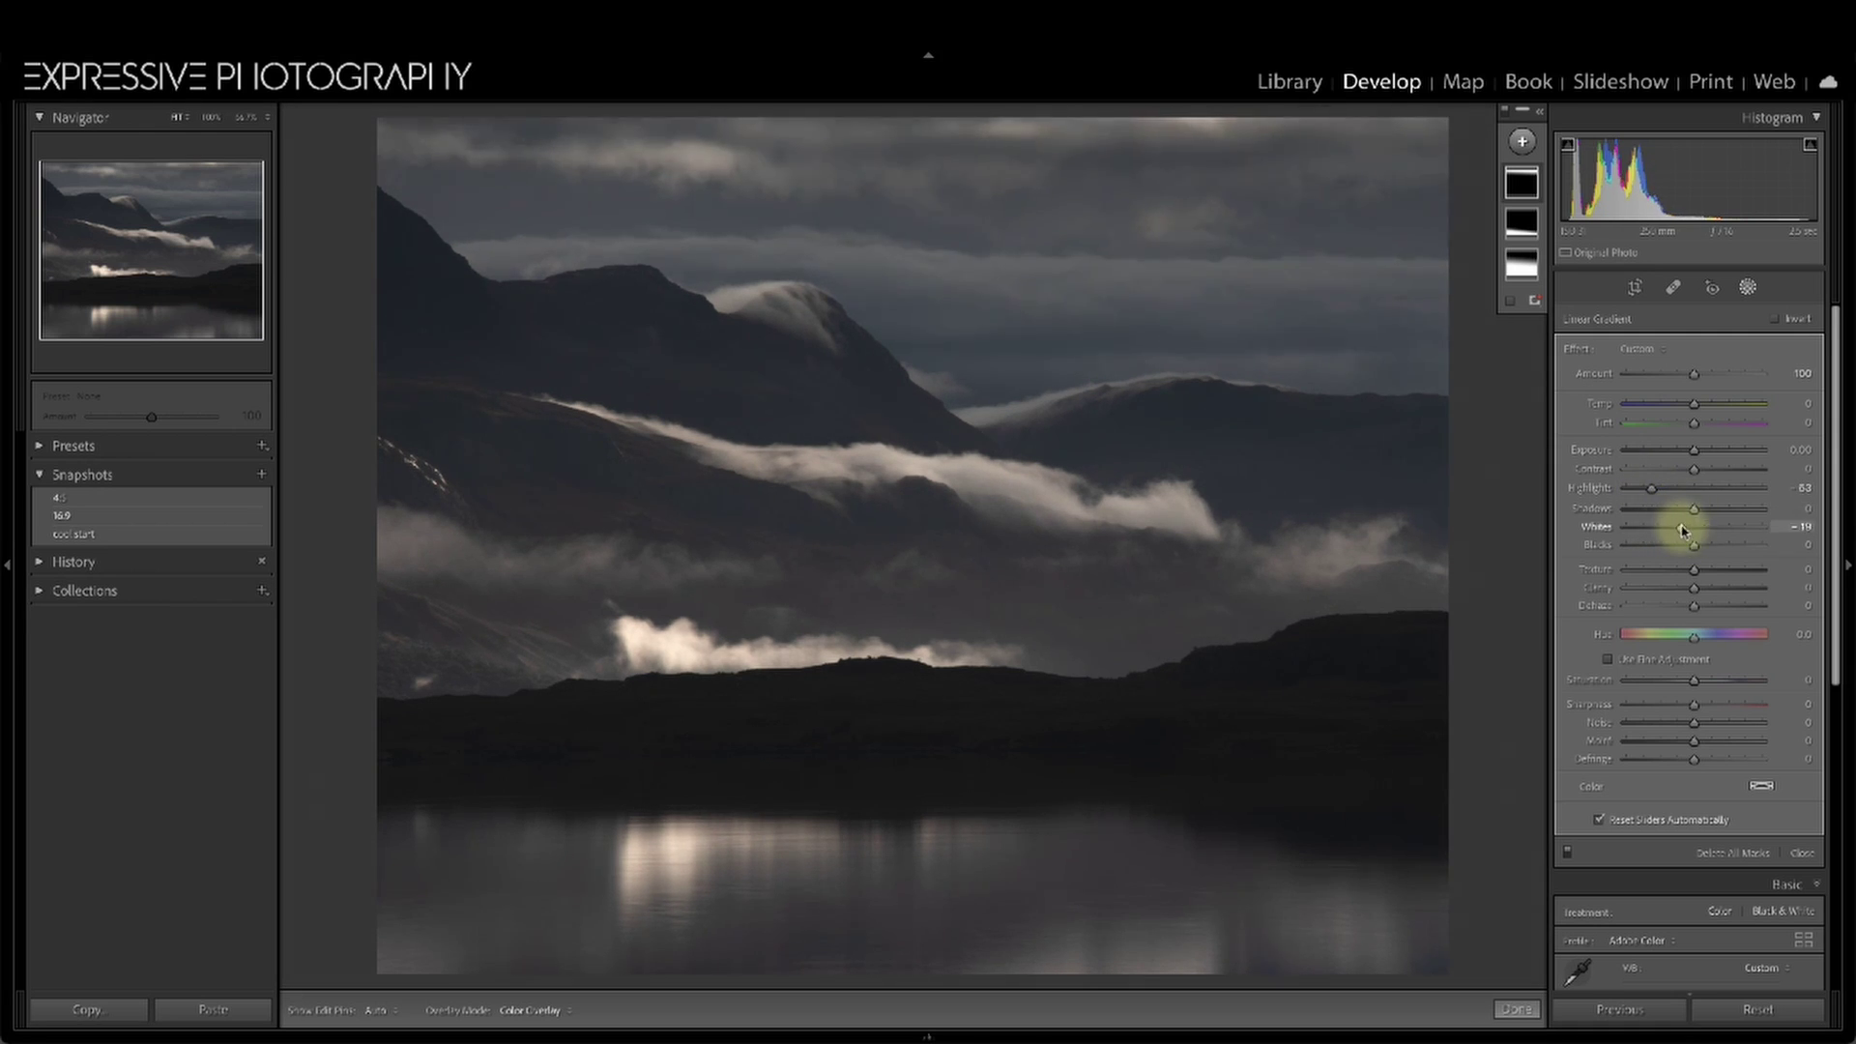
pyautogui.moveTo(1695, 509); pyautogui.dragTo(1703, 548)
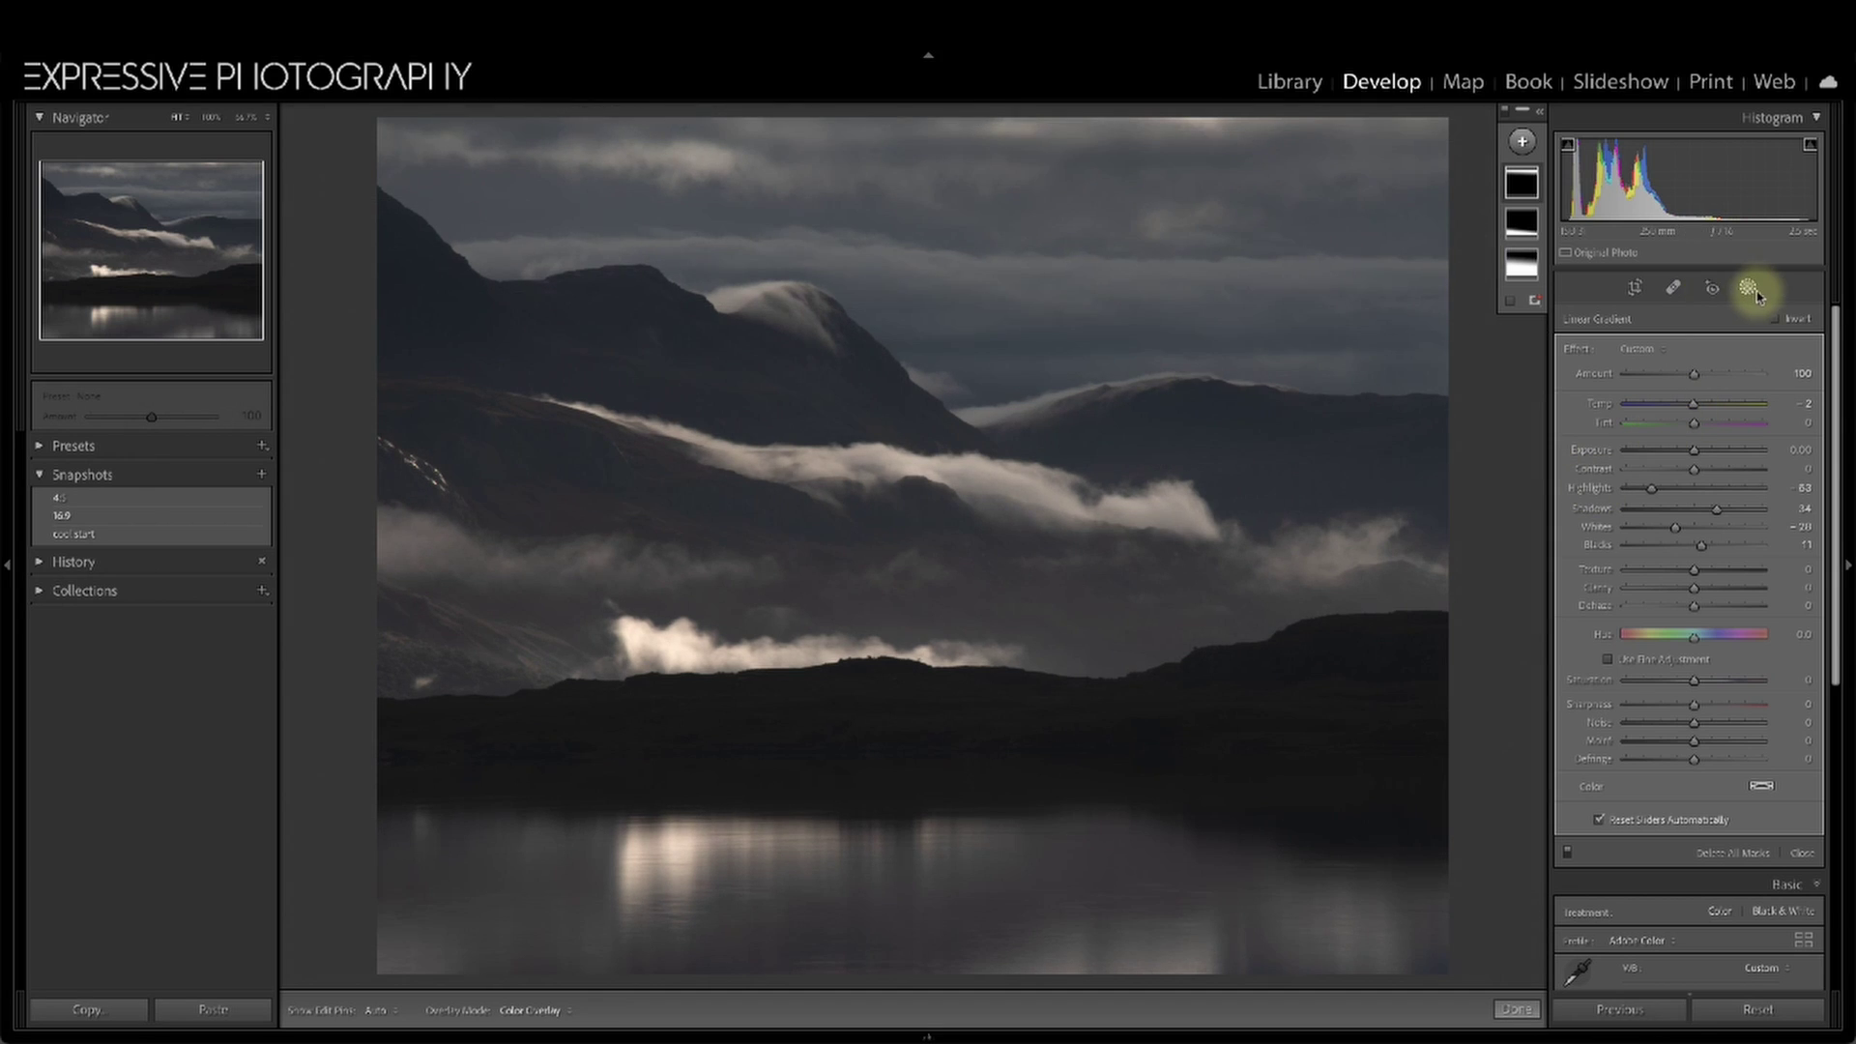
# Draw a large radial gradient mask centred on the photo and invert it so it affects the edges
pyautogui.click(1521, 141)
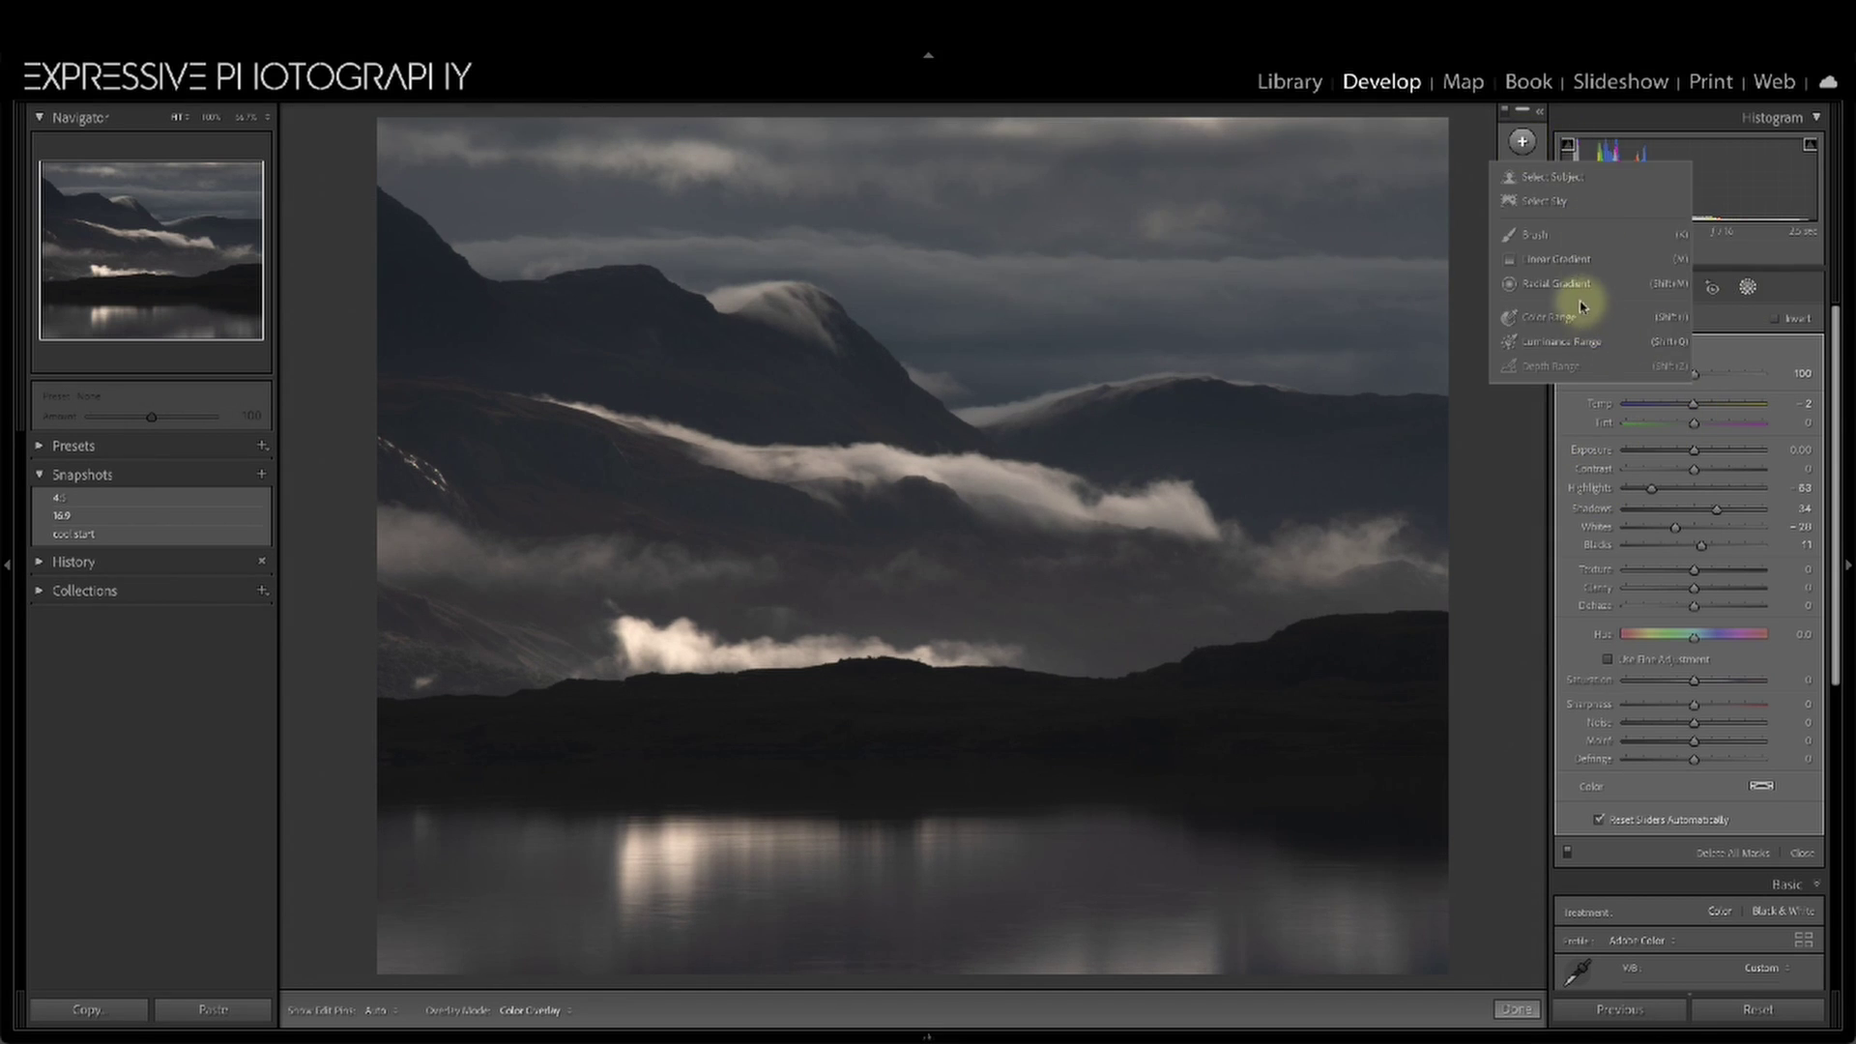
pyautogui.click(1582, 290)
pyautogui.moveTo(925, 496); pyautogui.dragTo(1616, 945)
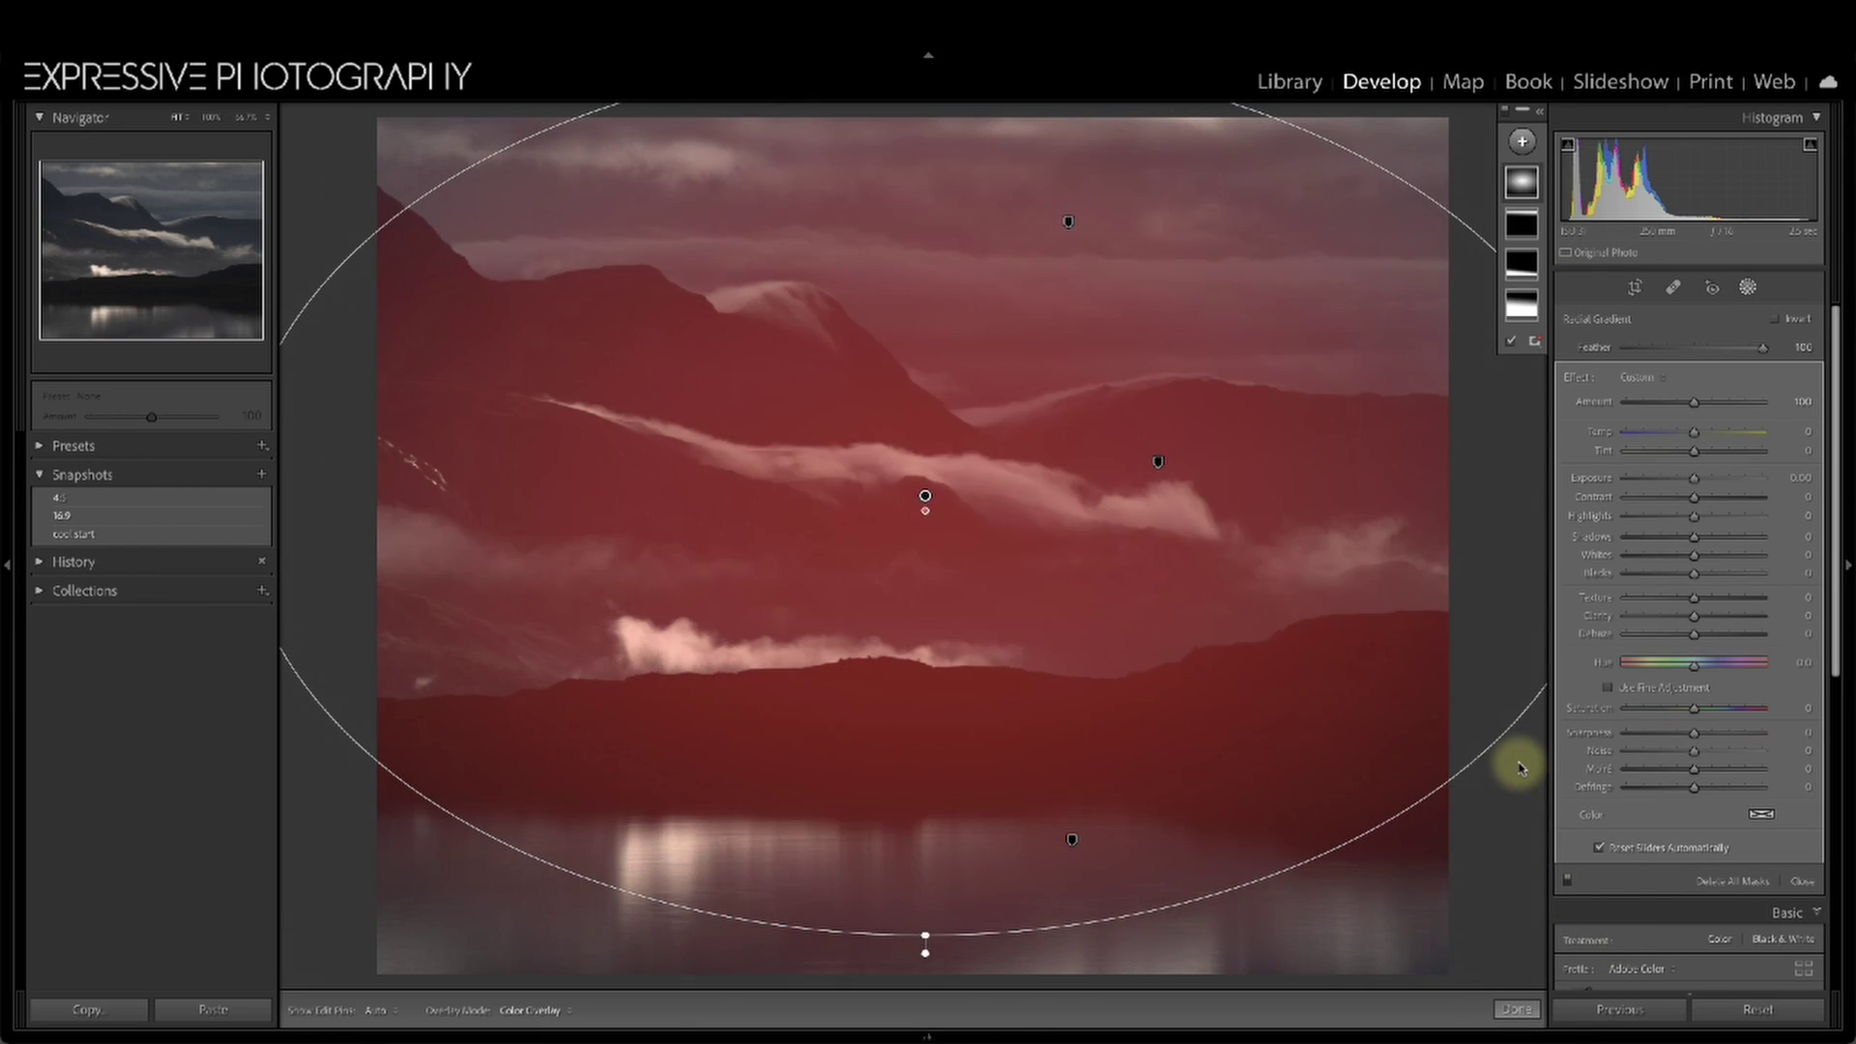
pyautogui.hotkey('ctrl', '-')
pyautogui.hotkey('ctrl', '-')
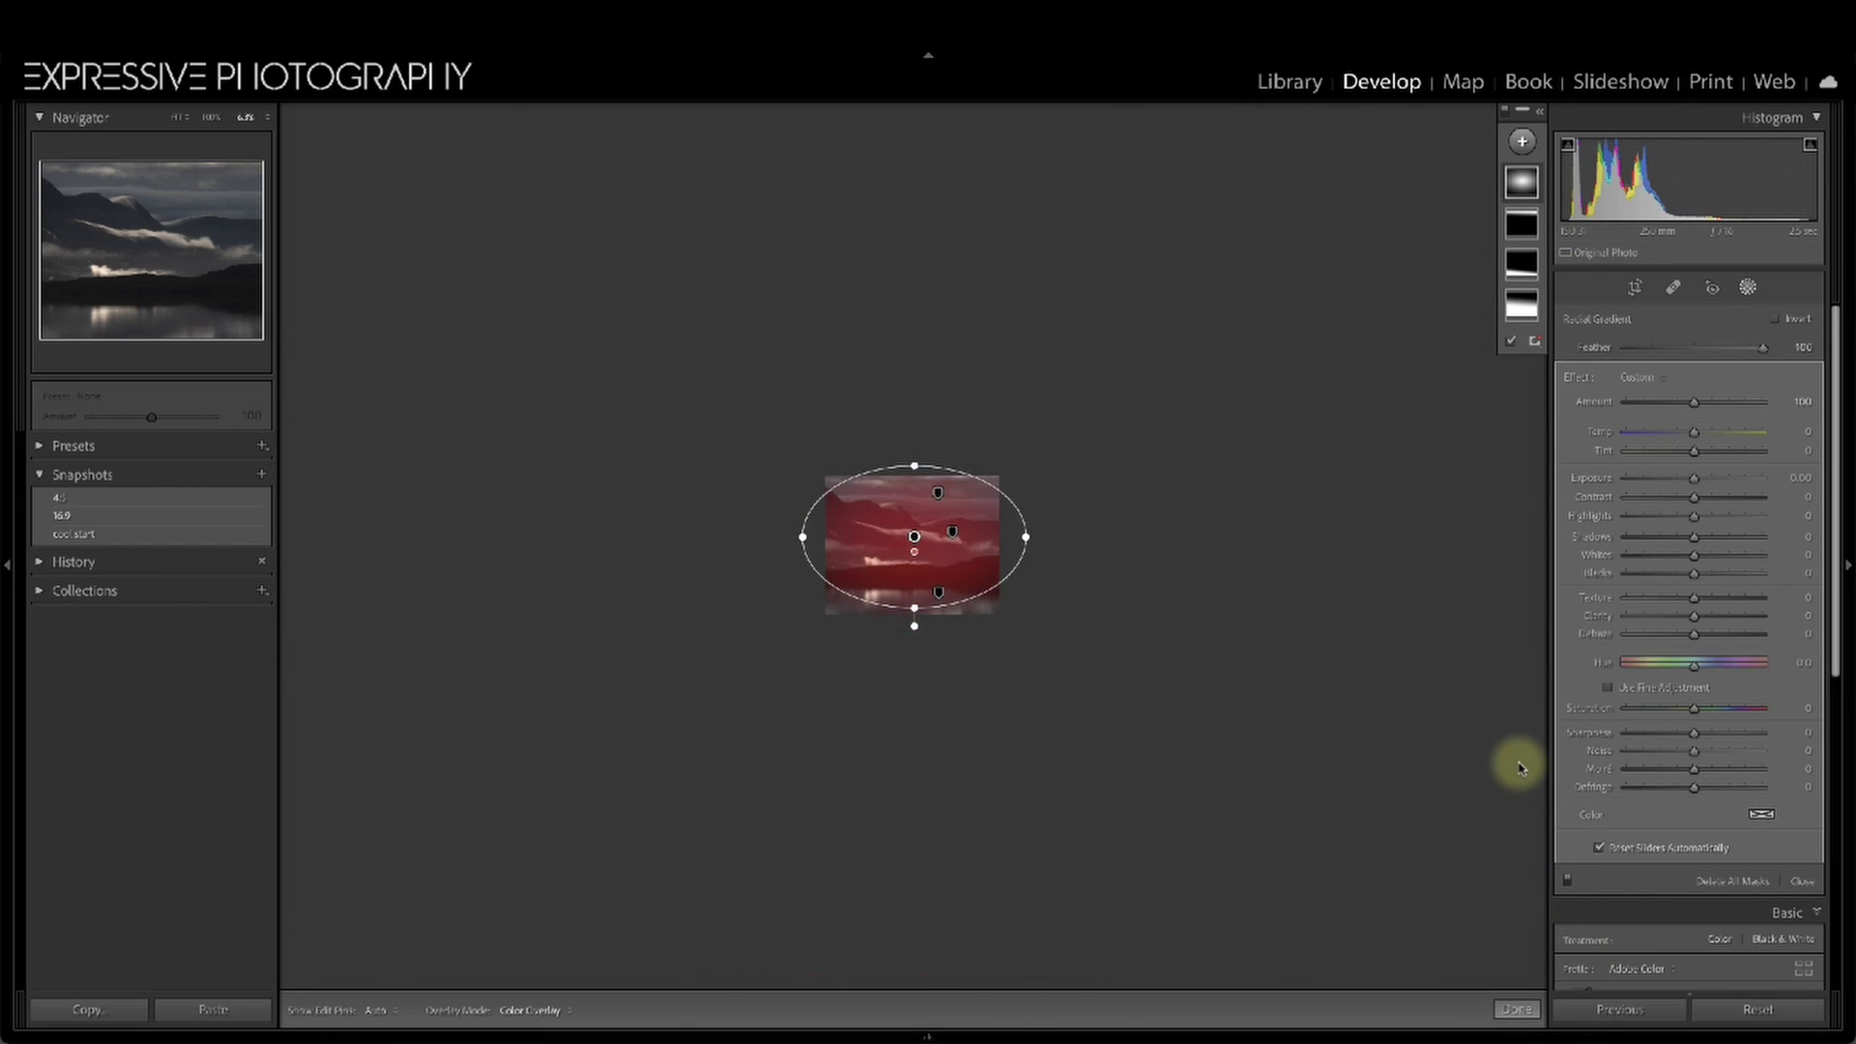
pyautogui.click(1775, 326)
# Enlarge the radial gradient in height and width until its ellipse extends far beyond all the photo's edges
pyautogui.moveTo(908, 621); pyautogui.dragTo(890, 713)
pyautogui.moveTo(1024, 531); pyautogui.dragTo(1289, 551)
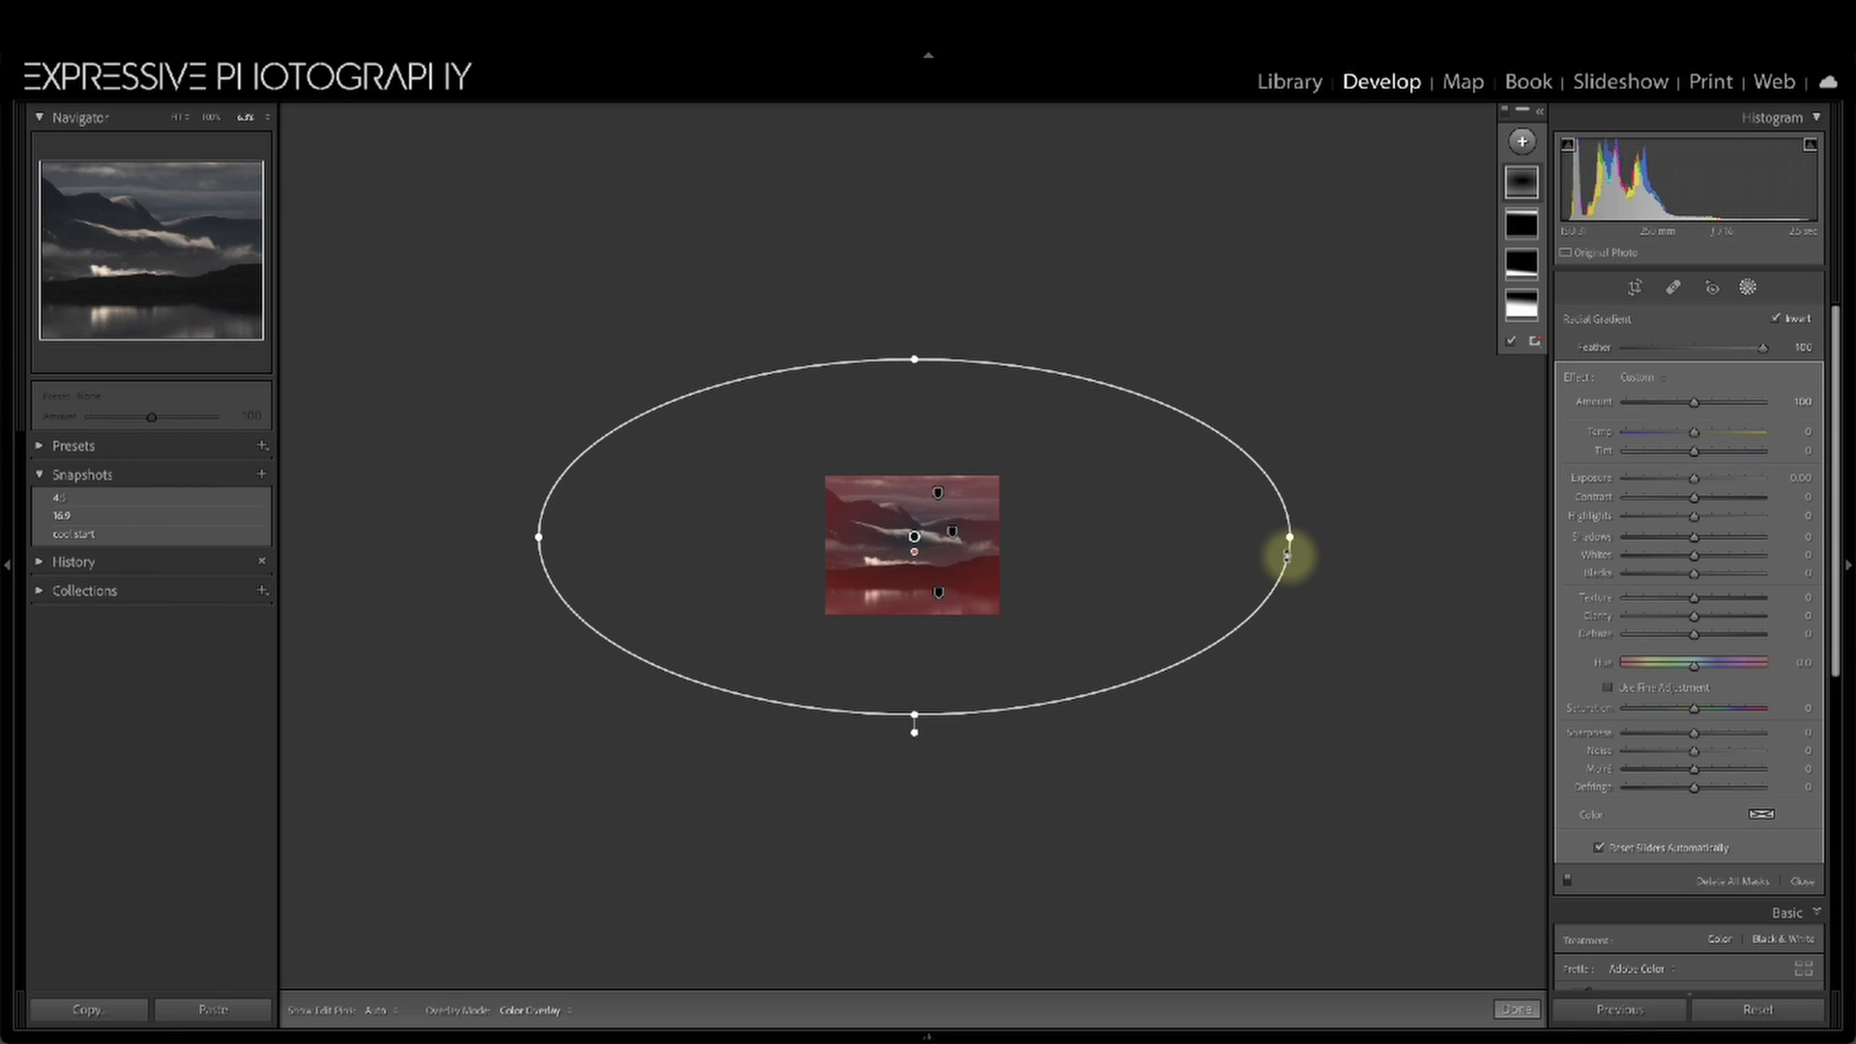
pyautogui.hotkey('ctrl', '=')
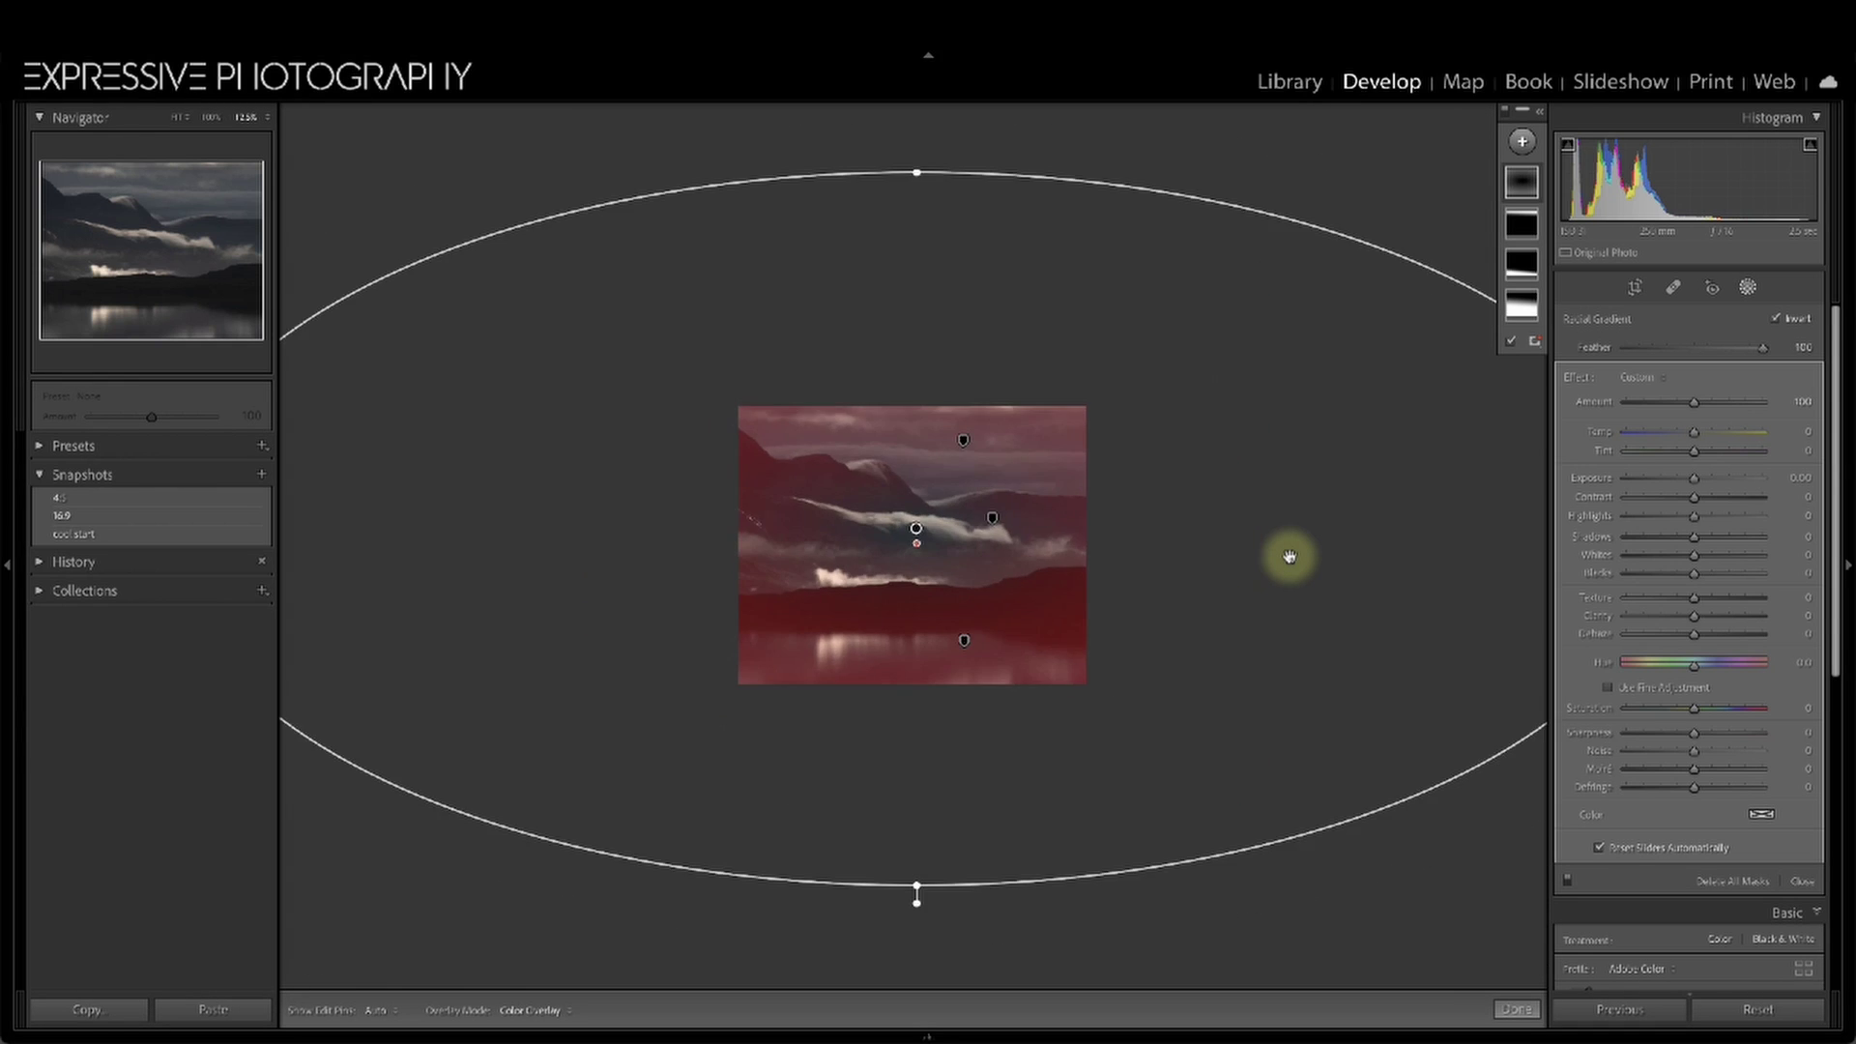
pyautogui.hotkey('ctrl', '-')
pyautogui.moveTo(914, 358); pyautogui.dragTo(926, 304)
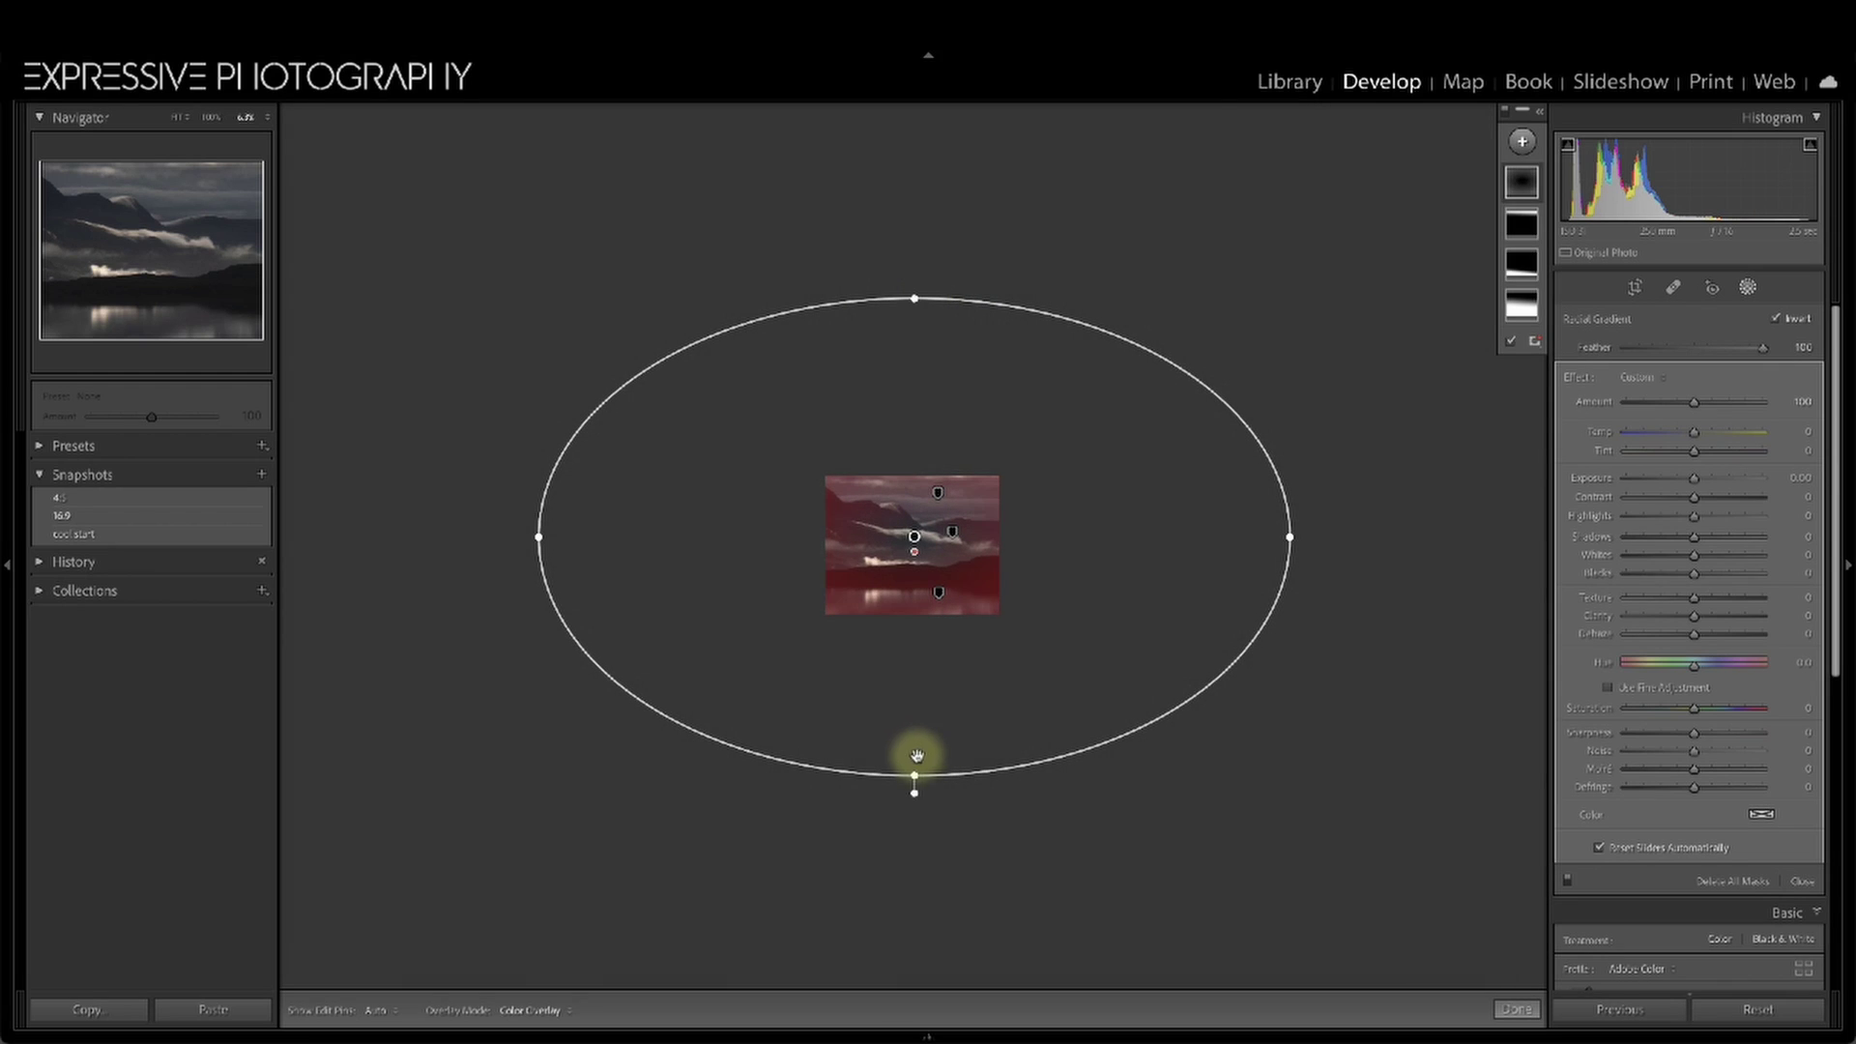
pyautogui.moveTo(914, 776); pyautogui.dragTo(914, 828)
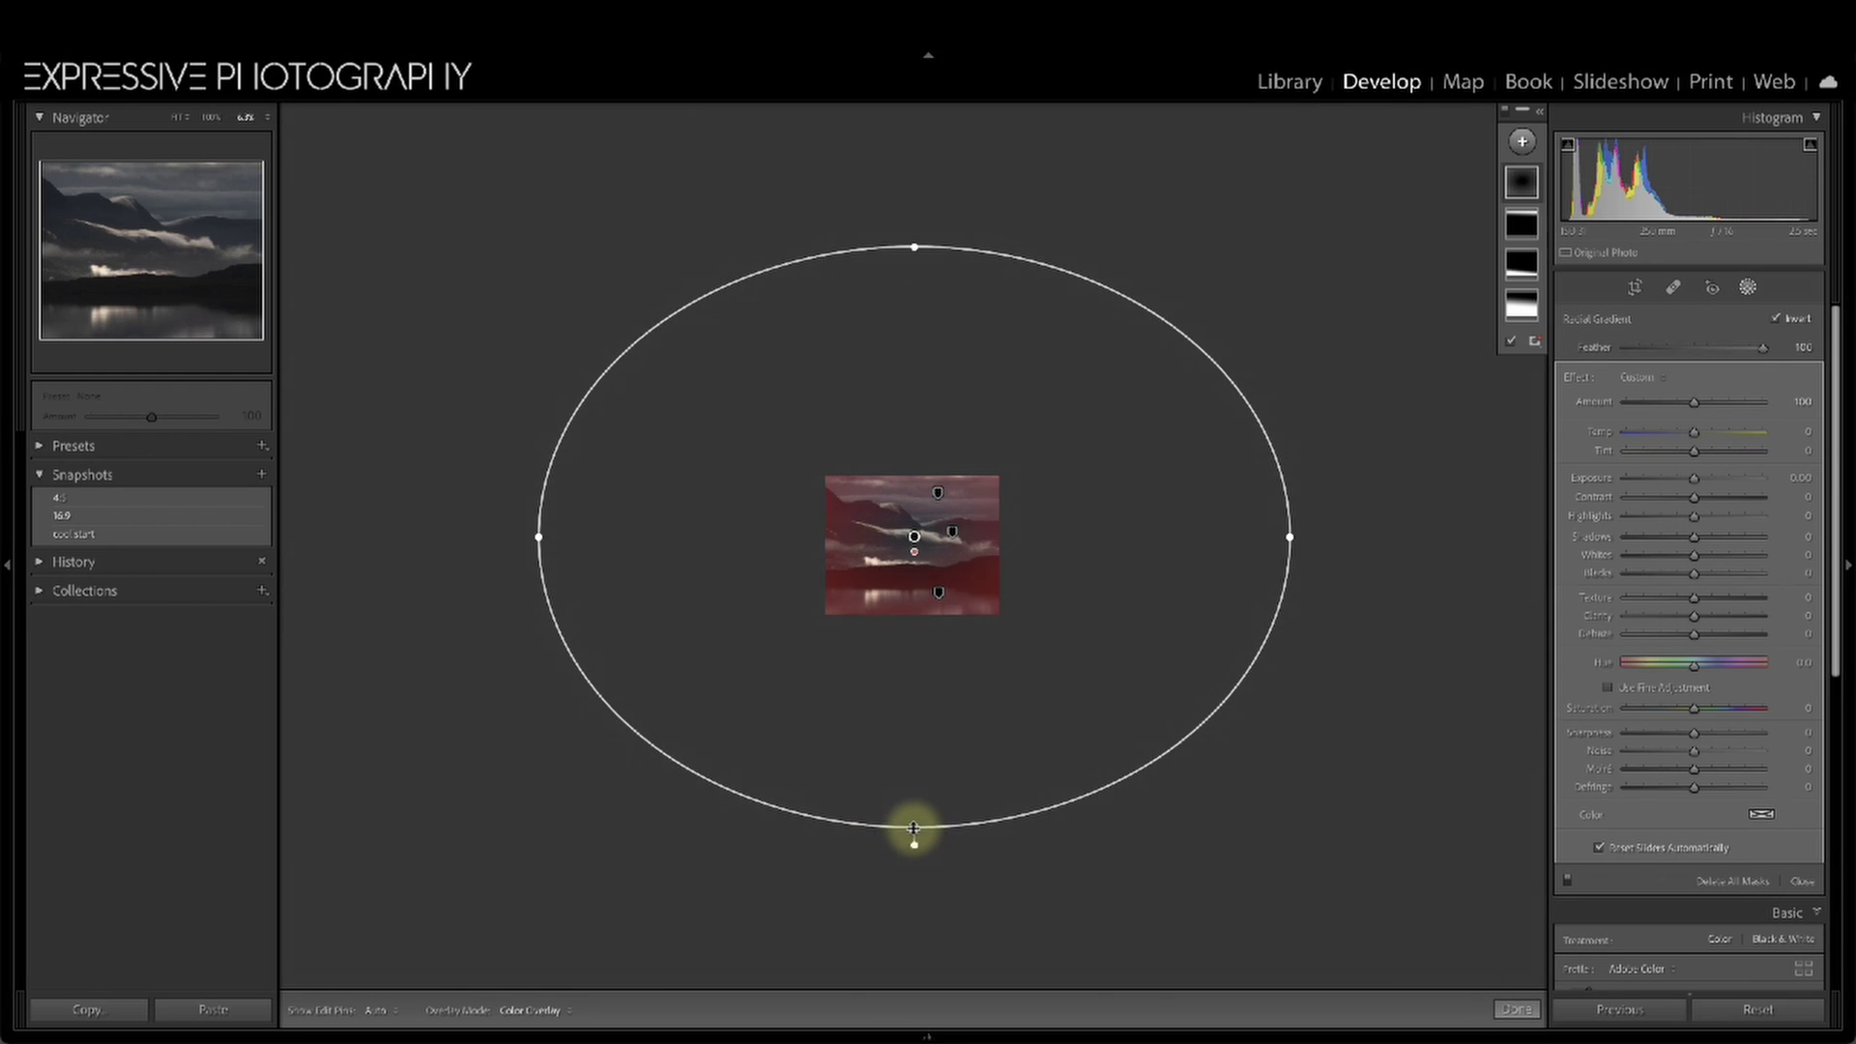
pyautogui.moveTo(1289, 534); pyautogui.dragTo(1450, 534)
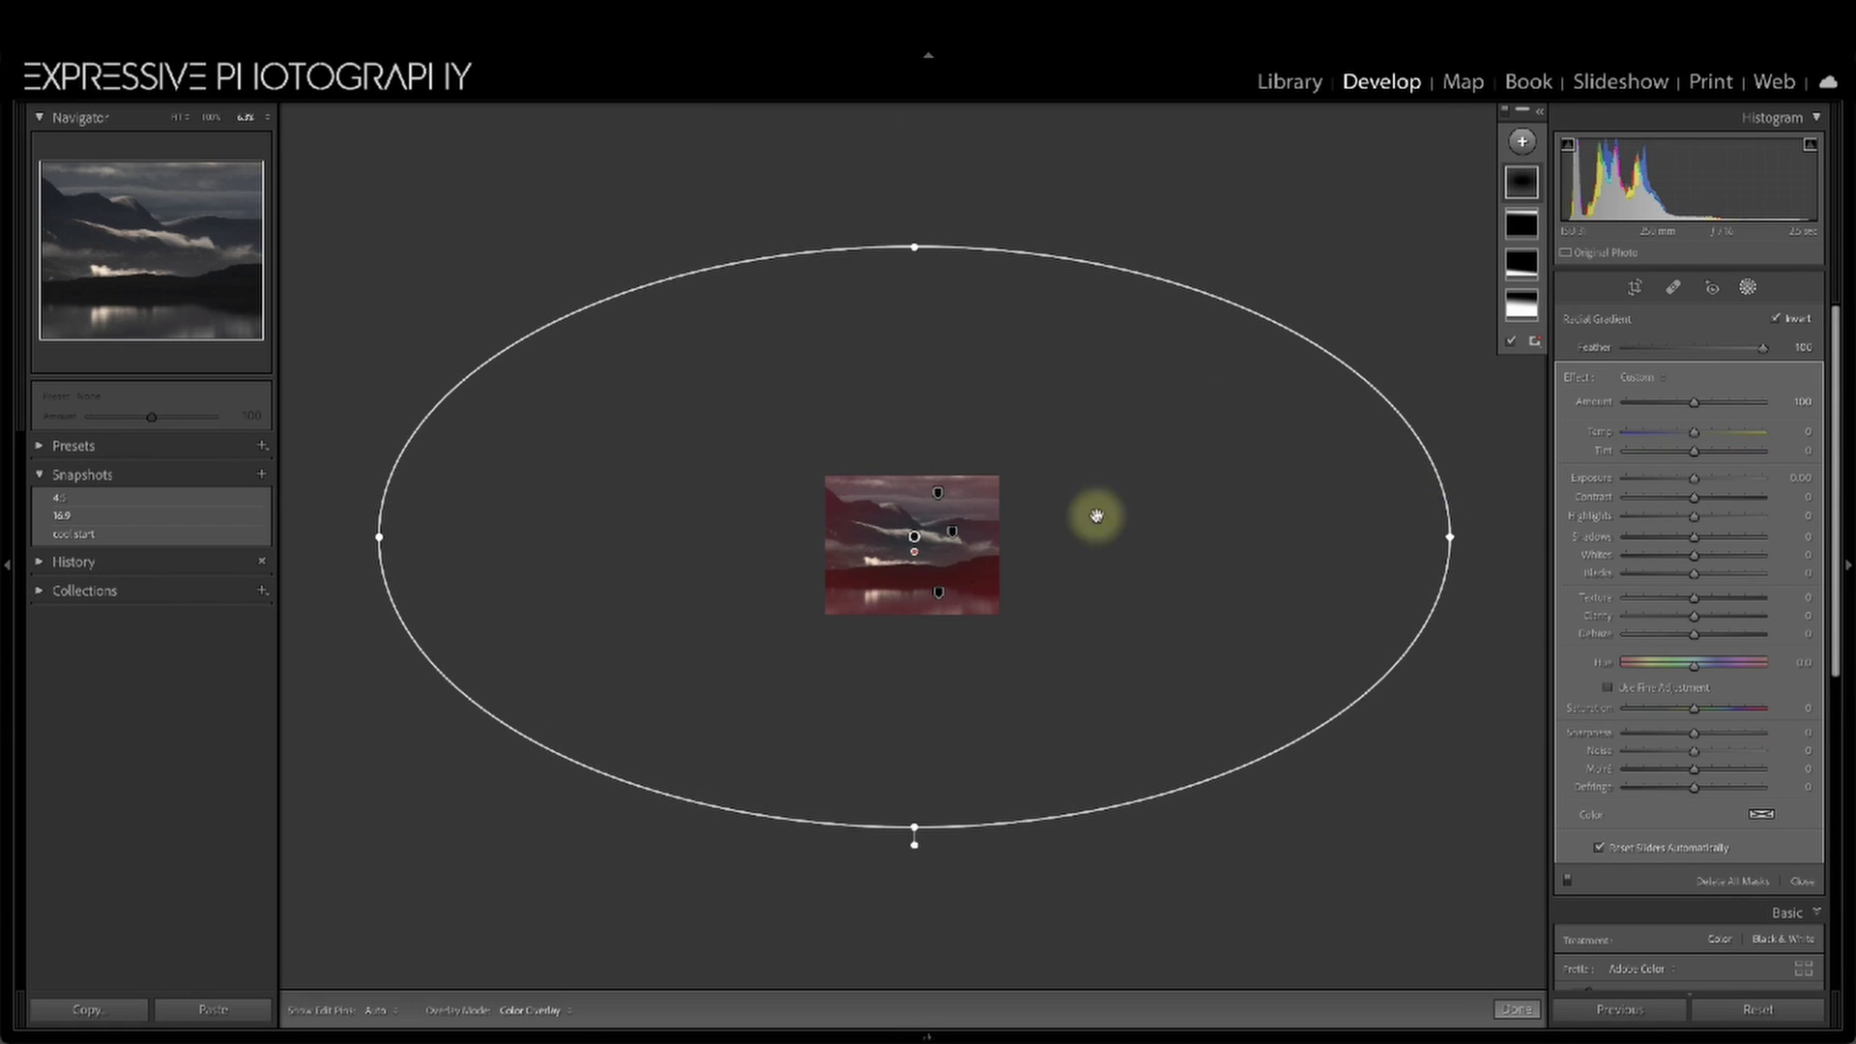
# Shift the radial gradient's centre slightly down below the main cloud band and set its Exposure to -1.34 and Temp to -11
pyautogui.hotkey('ctrl', '=')
pyautogui.hotkey('ctrl', '=')
pyautogui.hotkey('ctrl', '=')
pyautogui.hotkey('ctrl', '=')
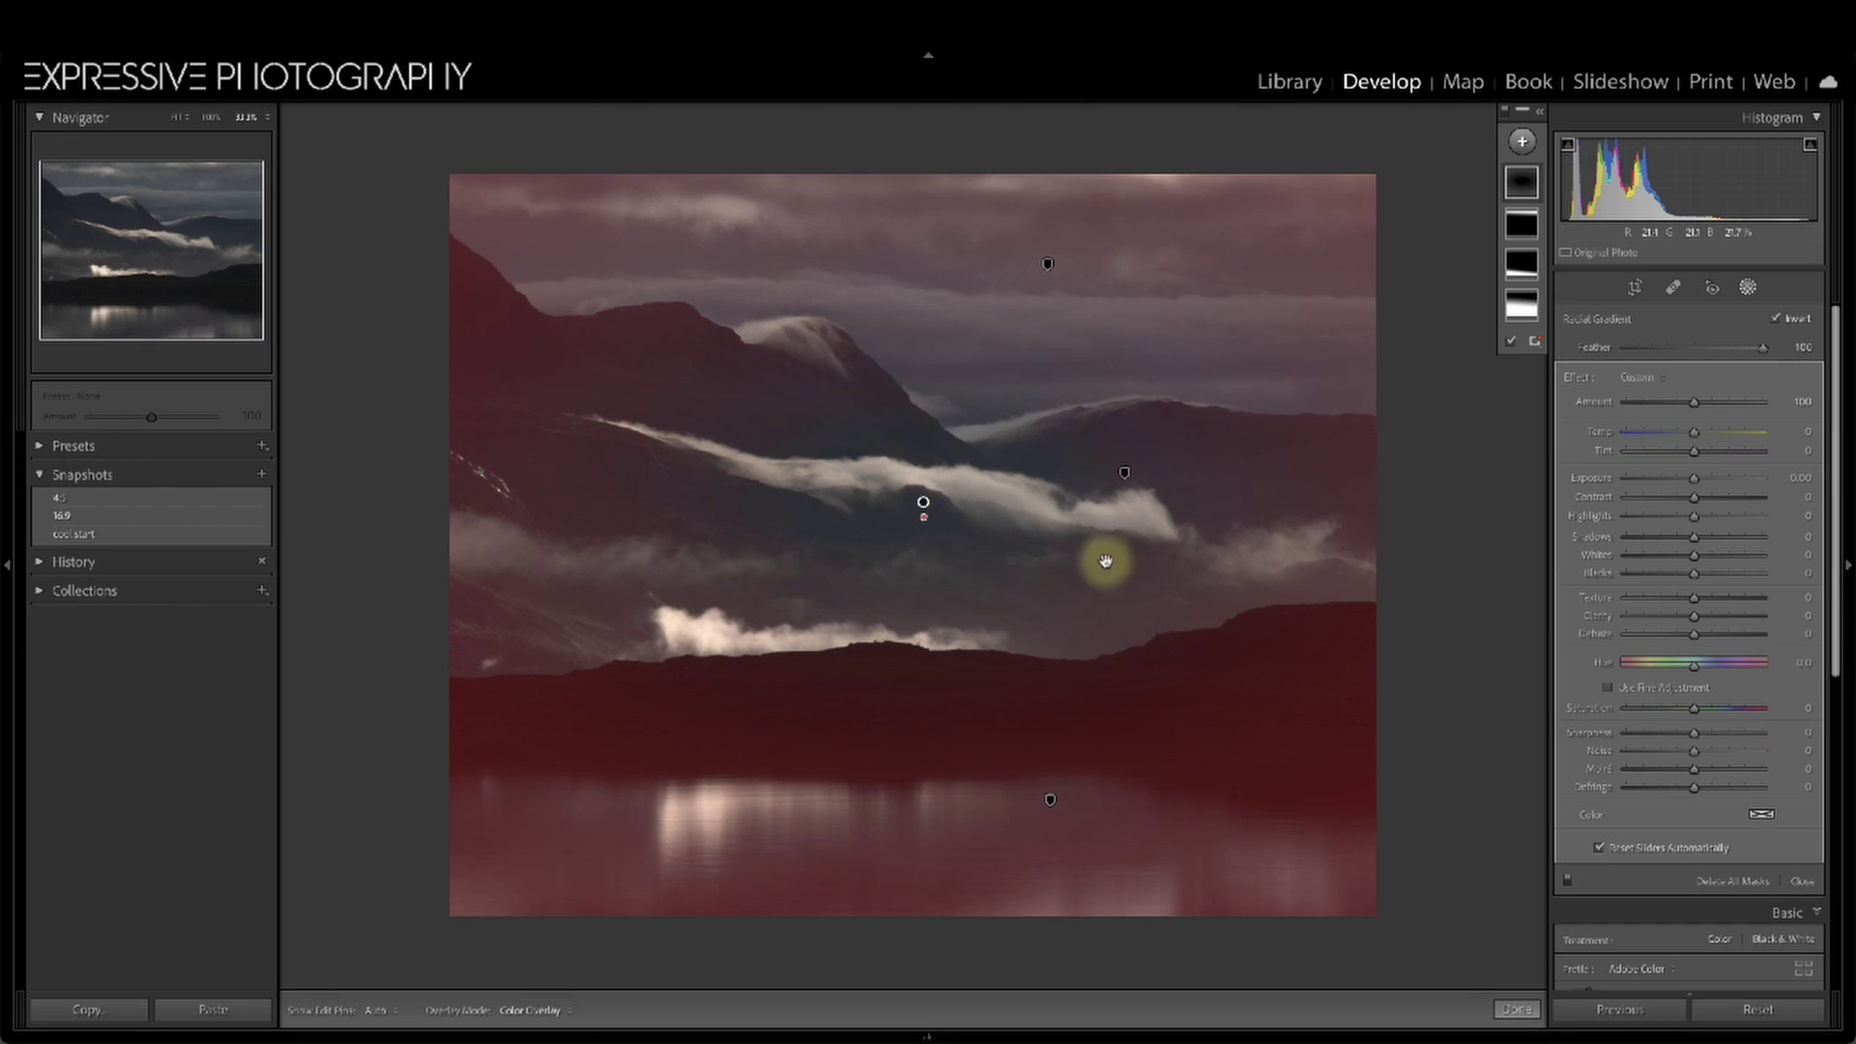
pyautogui.moveTo(924, 501); pyautogui.dragTo(908, 550)
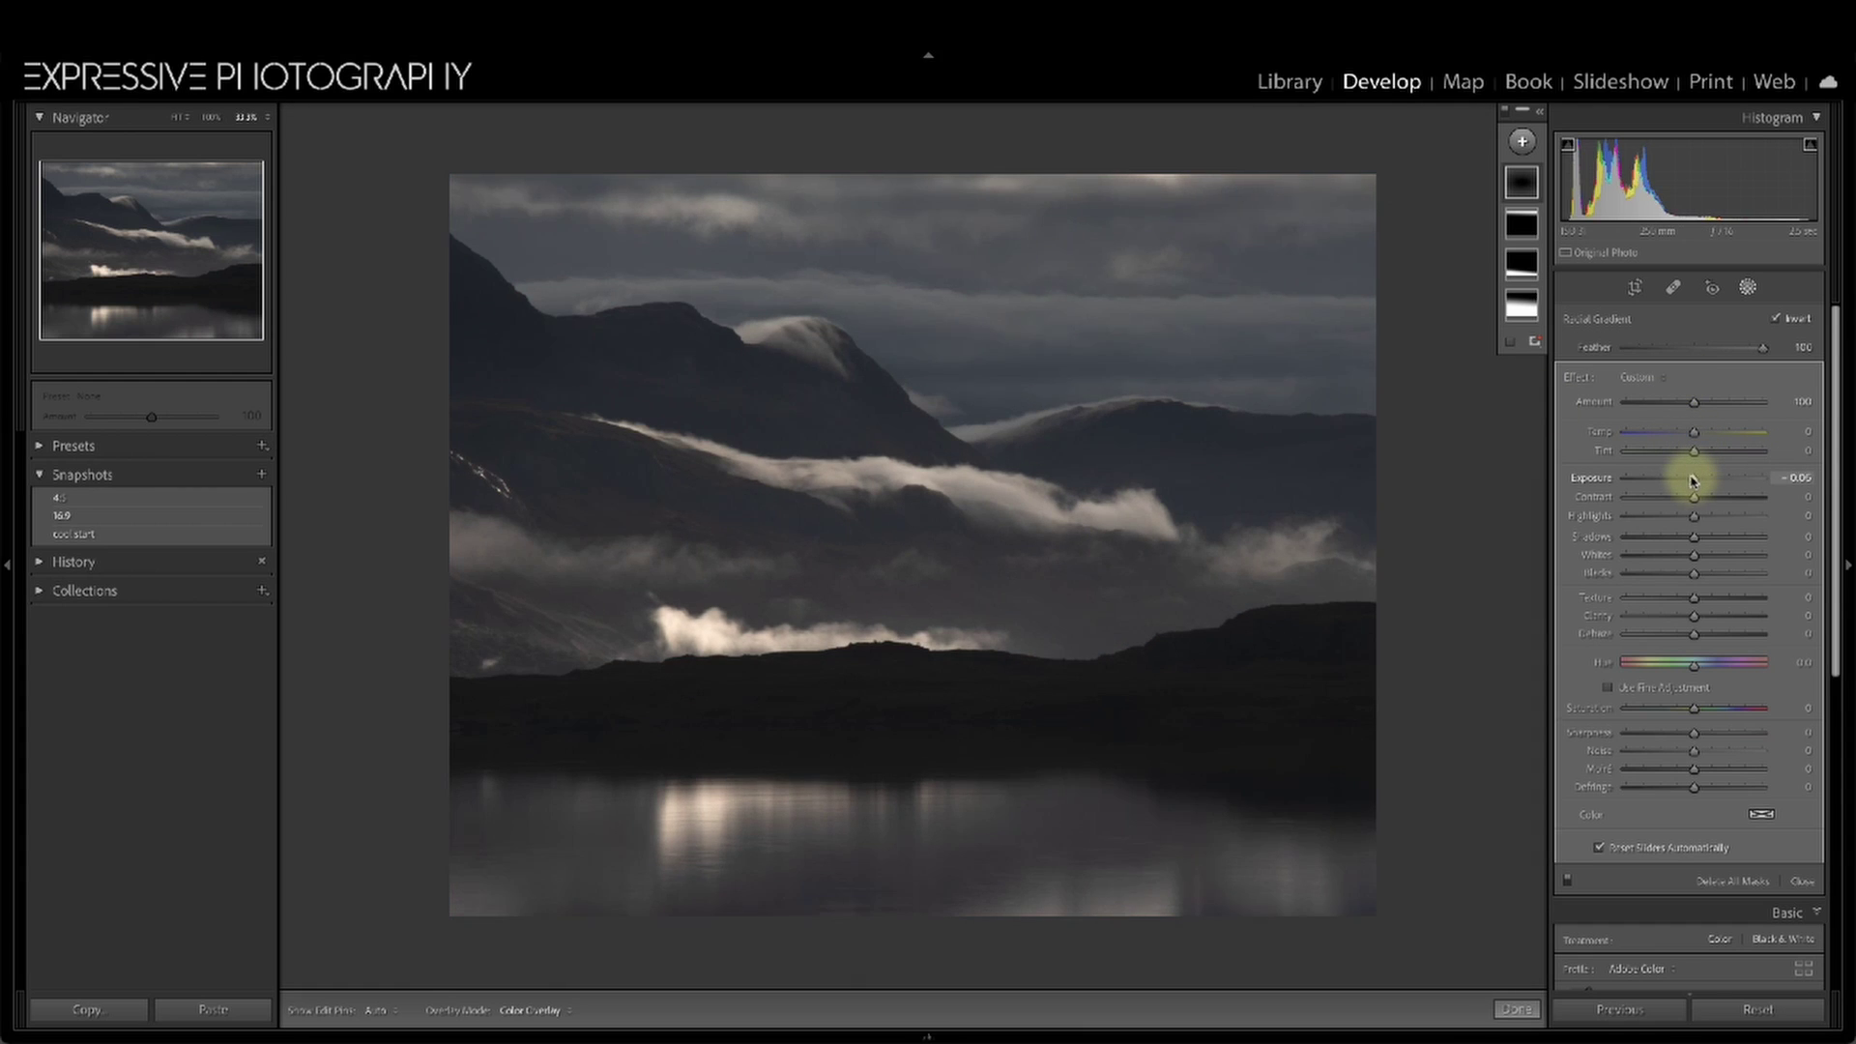
pyautogui.moveTo(1686, 480); pyautogui.dragTo(1670, 478)
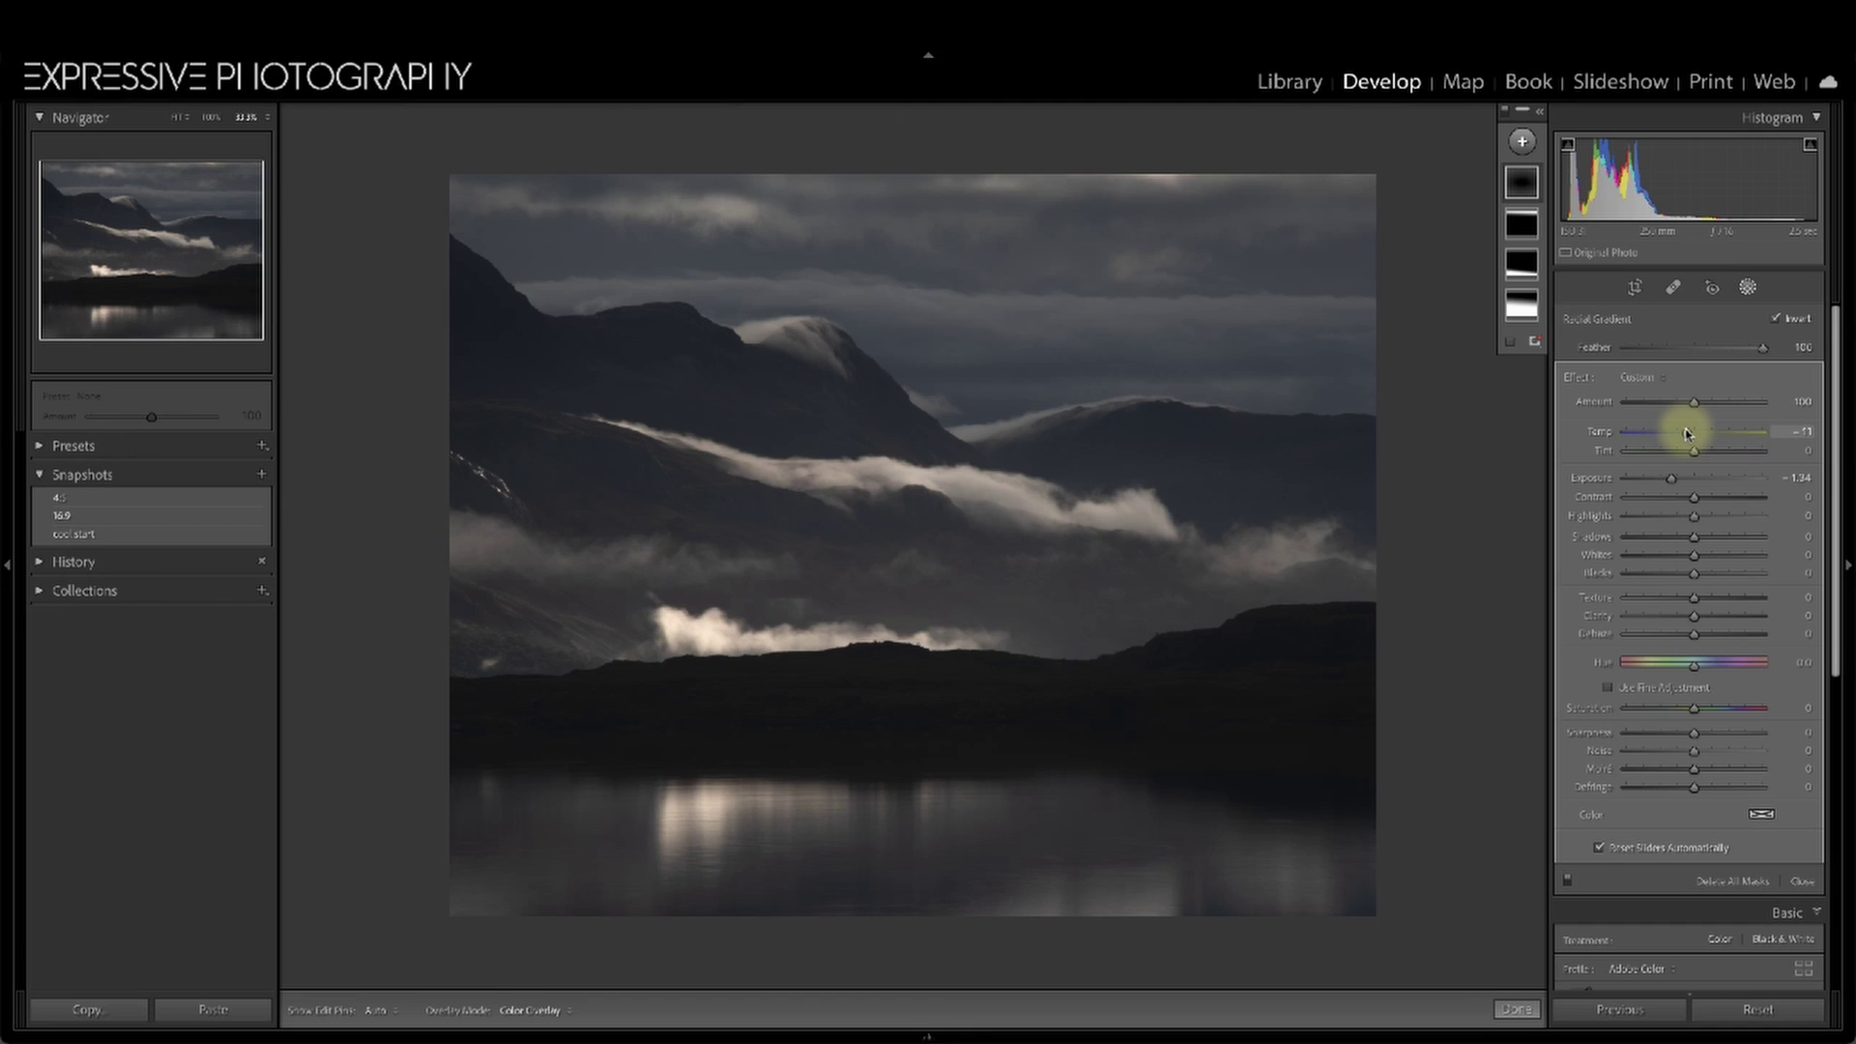
pyautogui.click(1748, 287)
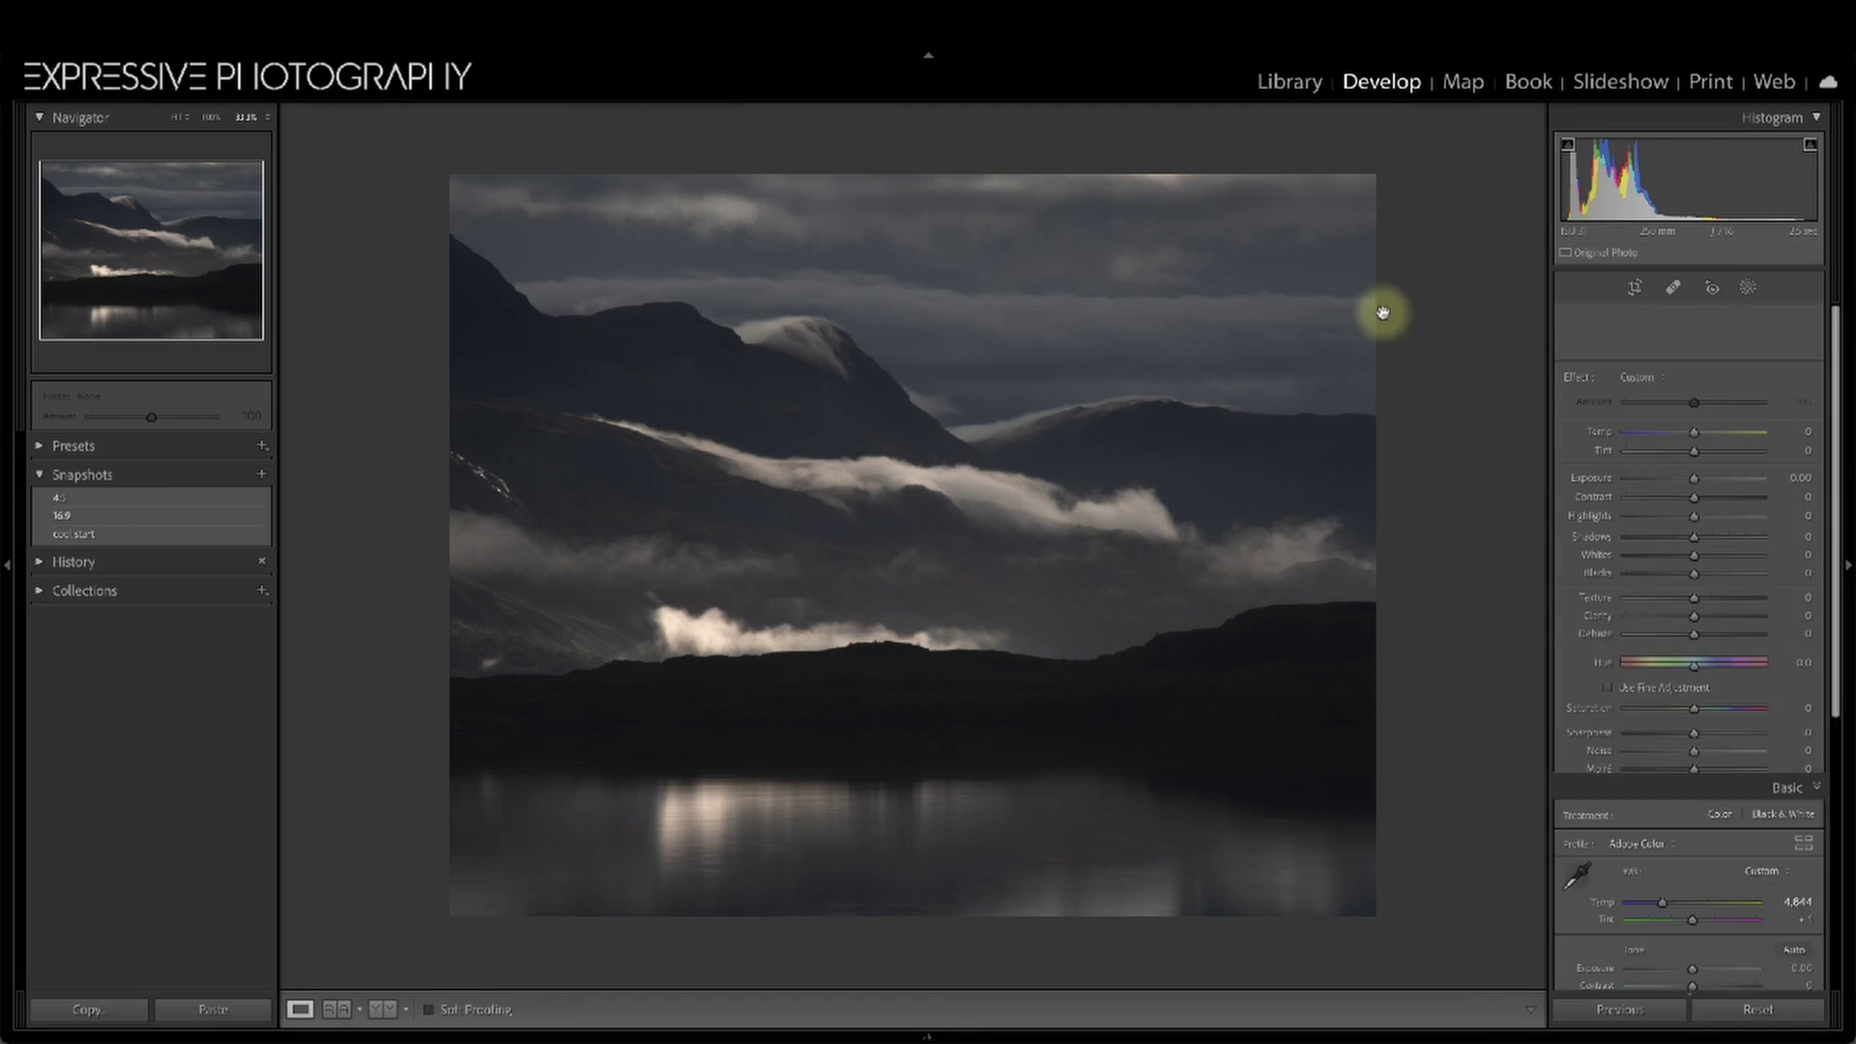
# Save the darkened-edge version as a new snapshot named 4:5 Vignette
pyautogui.click(261, 475)
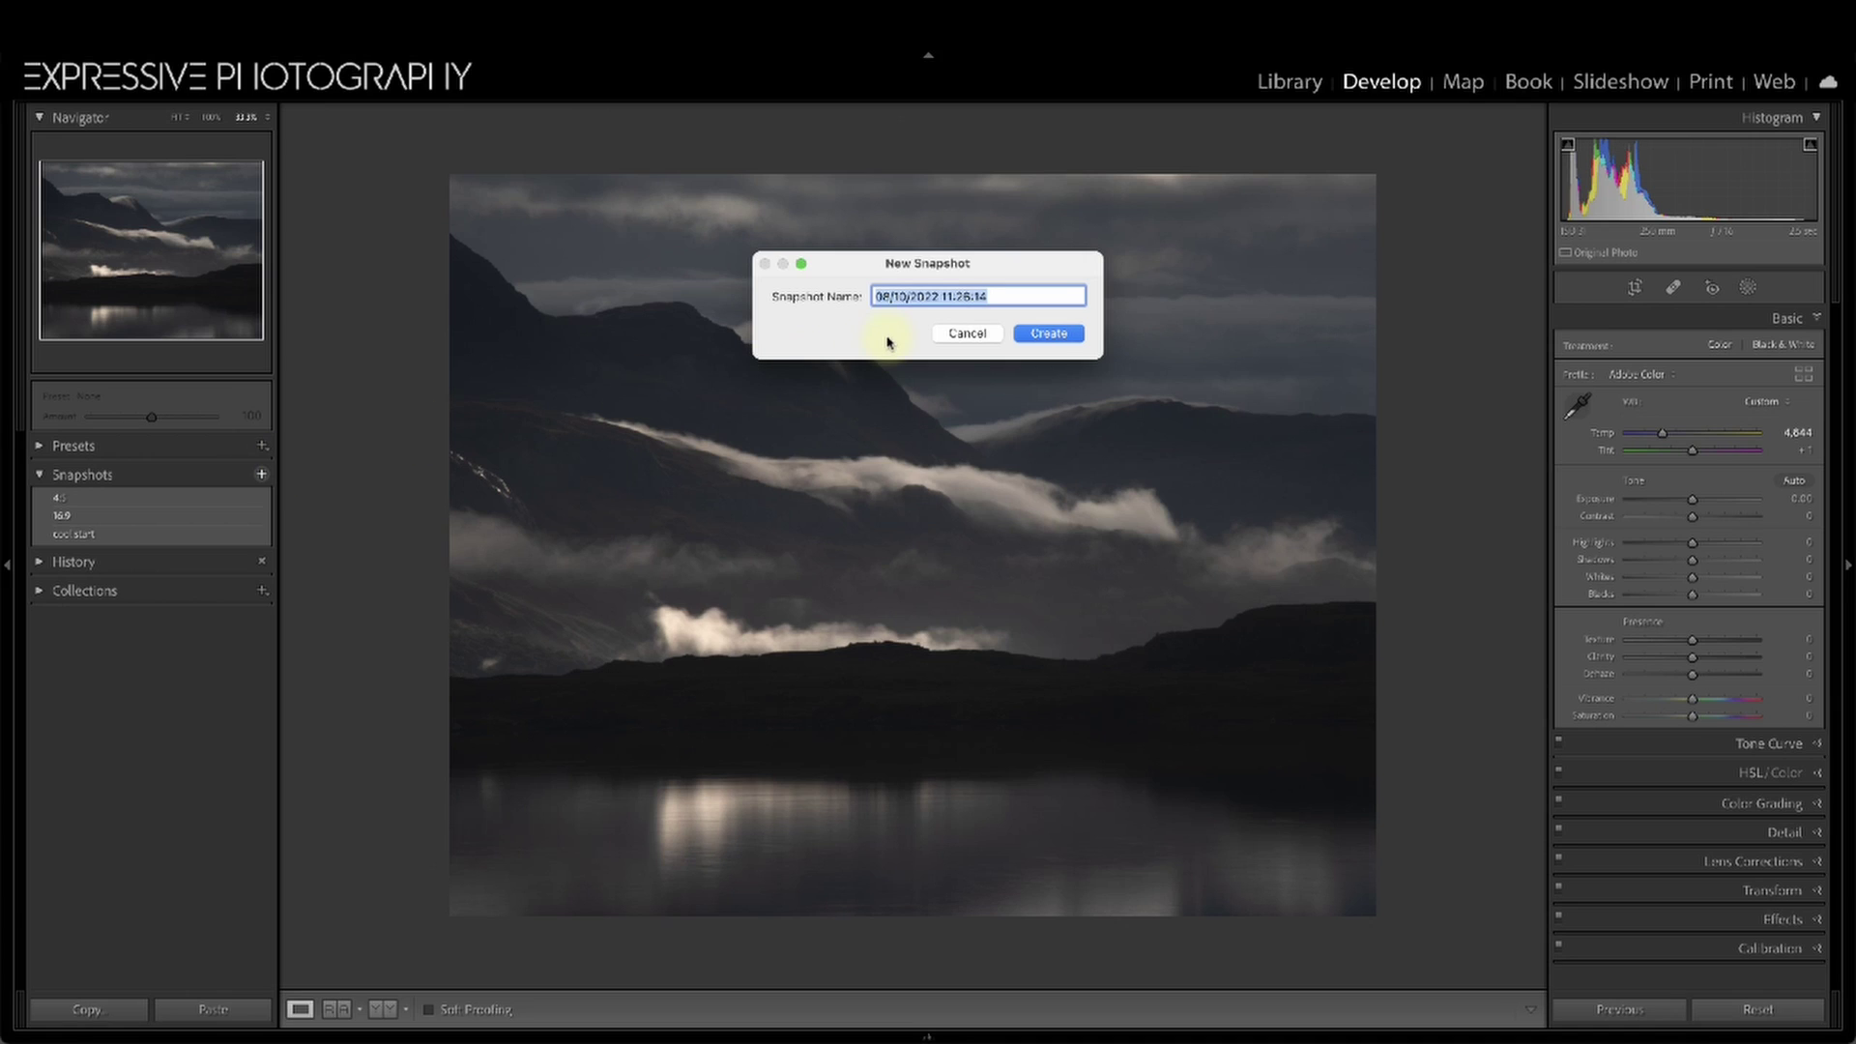
pyautogui.write('4:5 Vignette')
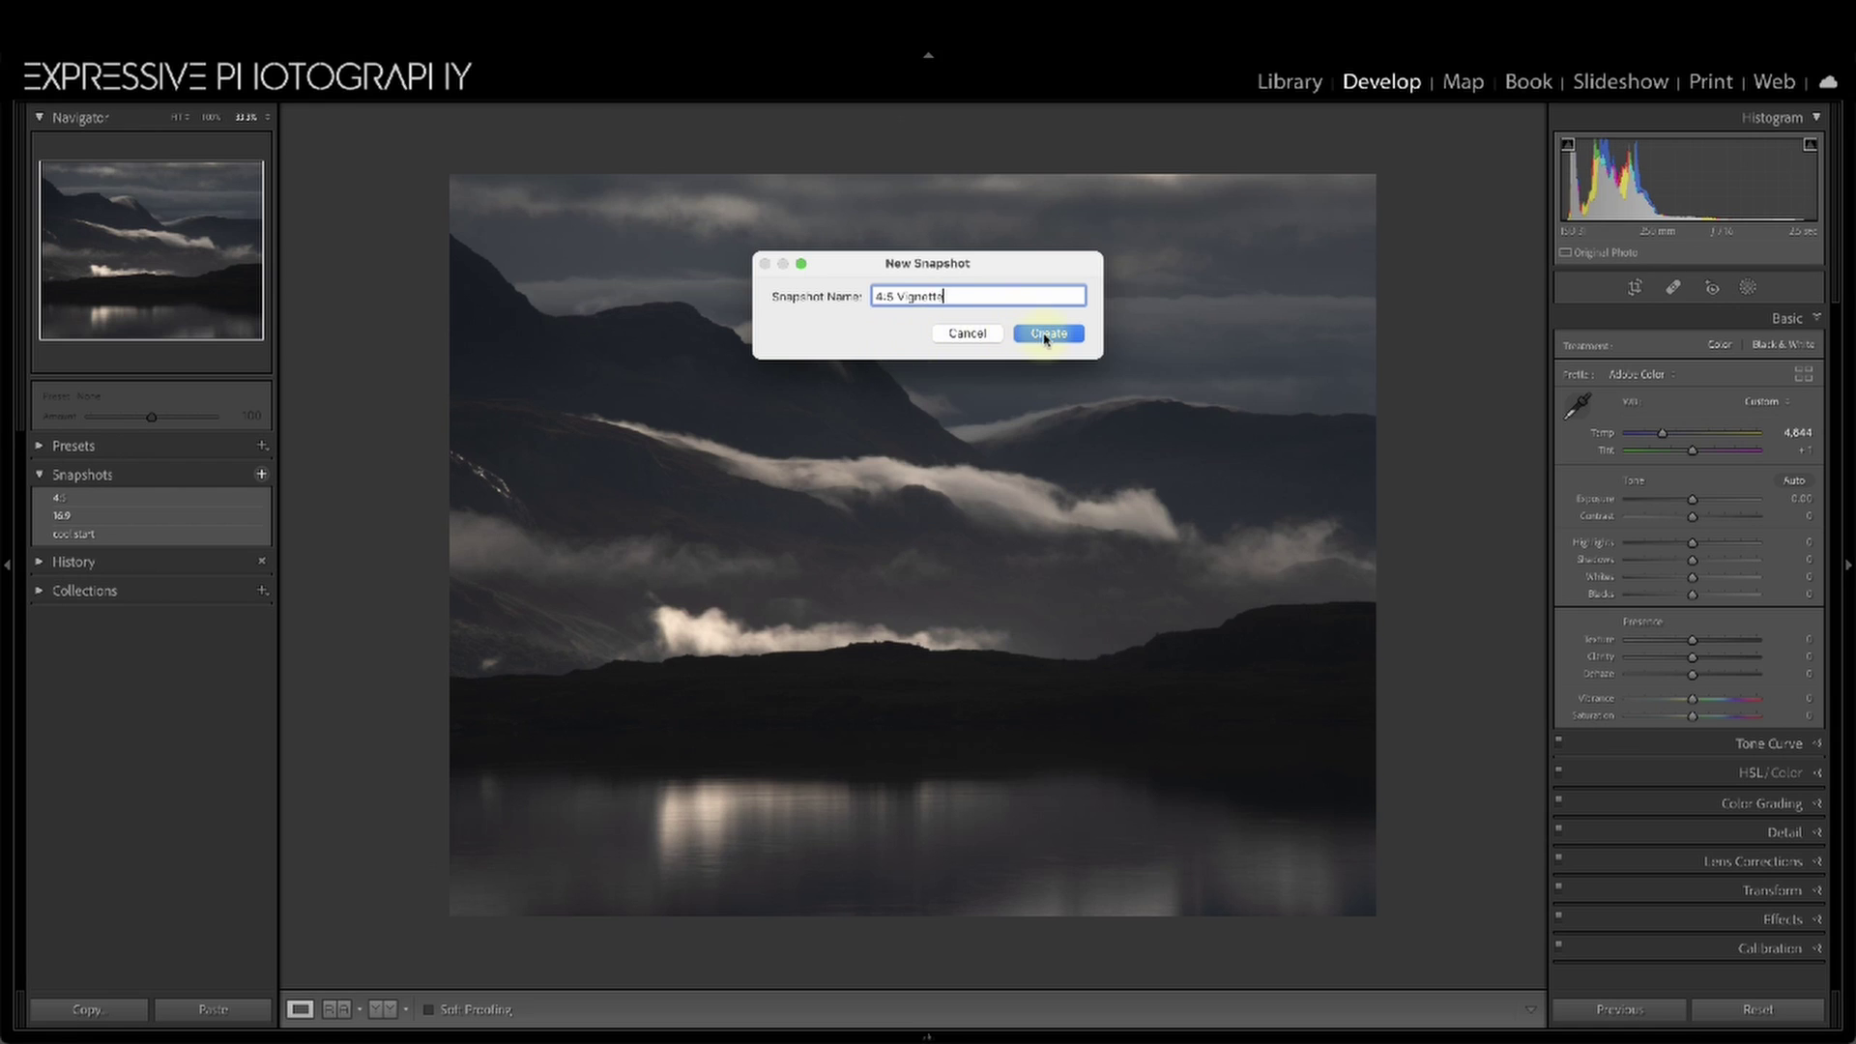
pyautogui.click(1047, 333)
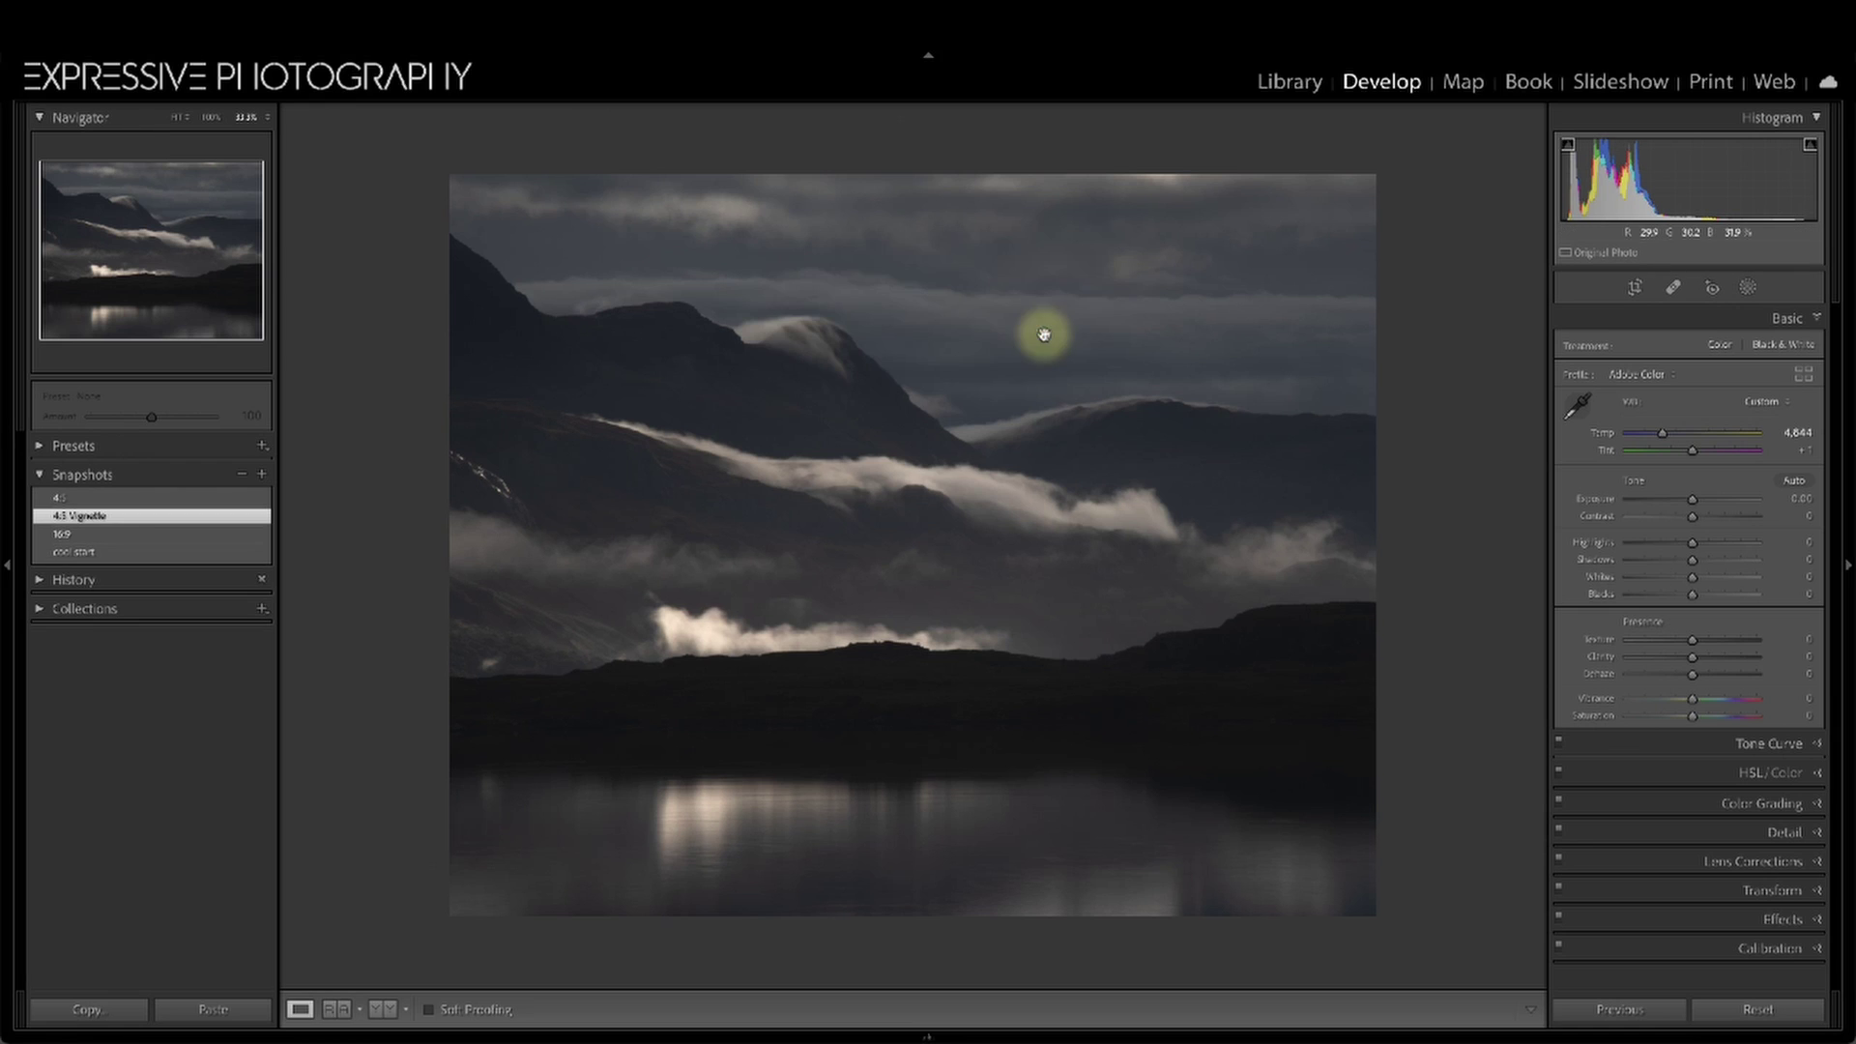
# Compare the 16:9, 4:5 and 4:5 Vignette snapshots, ending on 4:5 Vignette
pyautogui.click(160, 535)
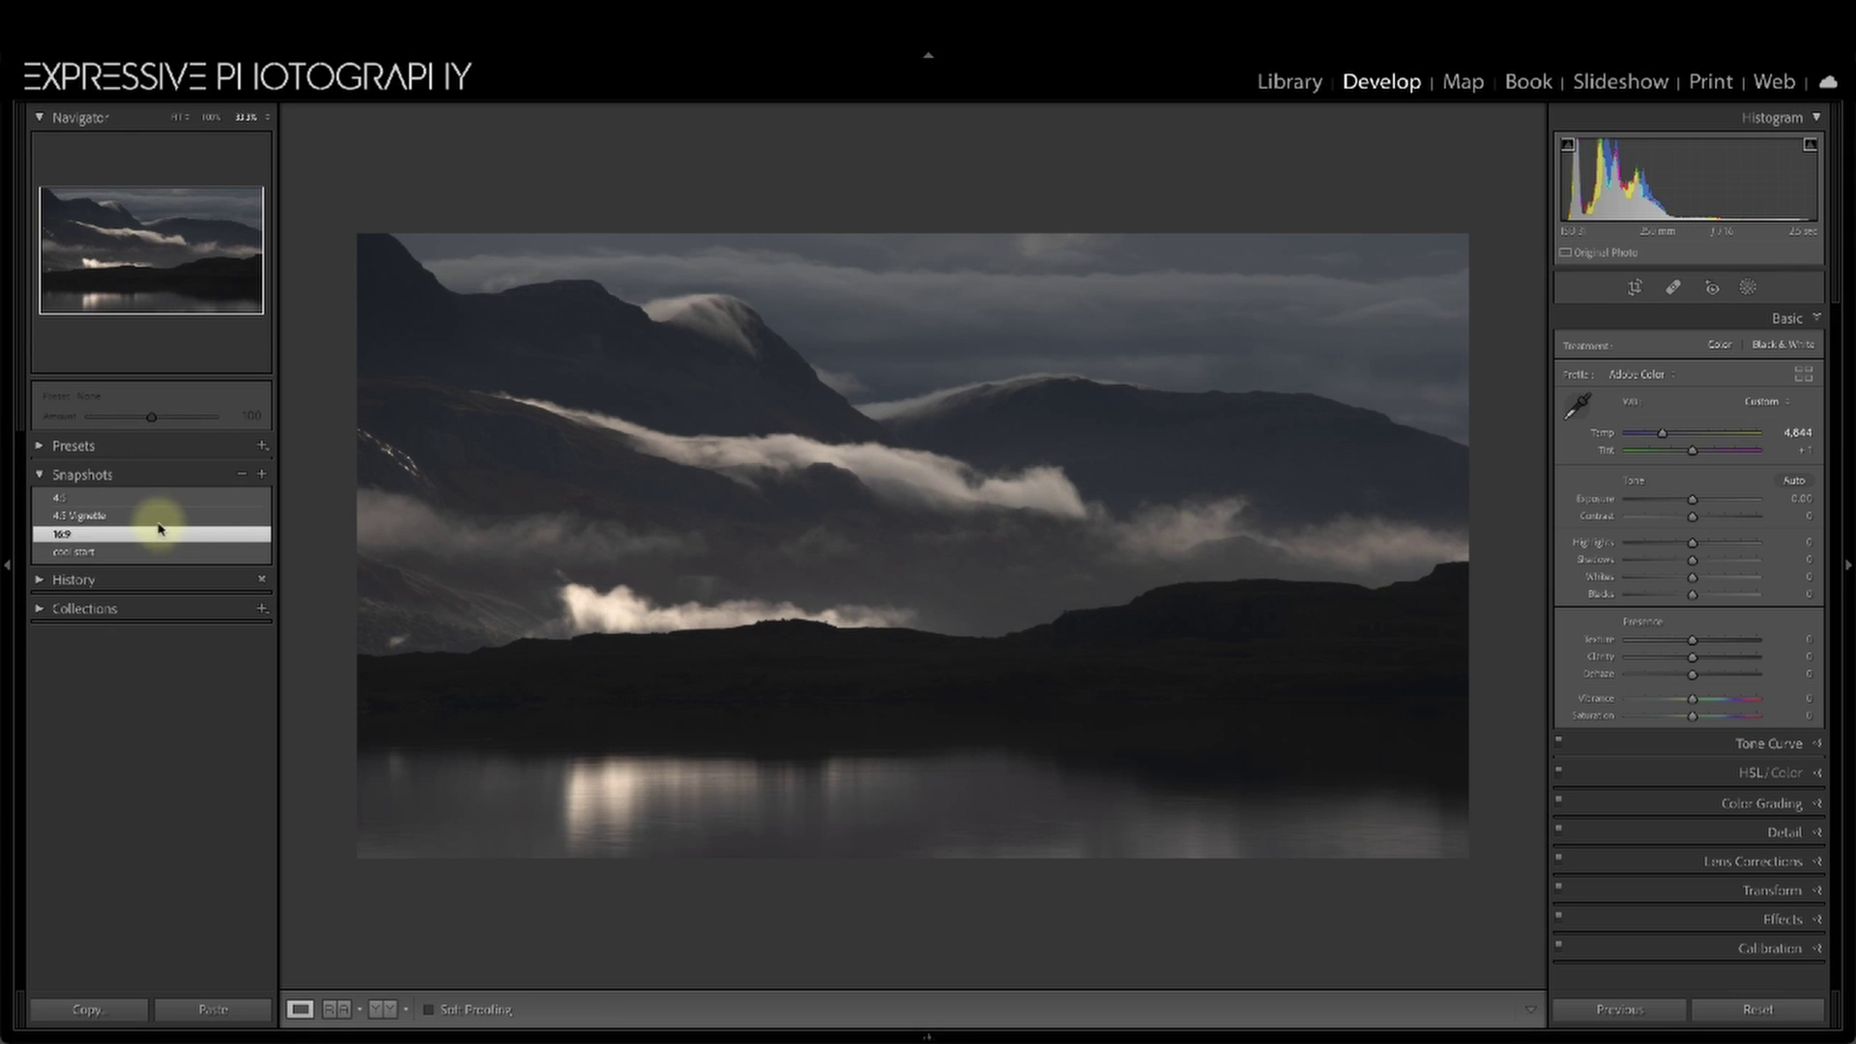
pyautogui.click(143, 515)
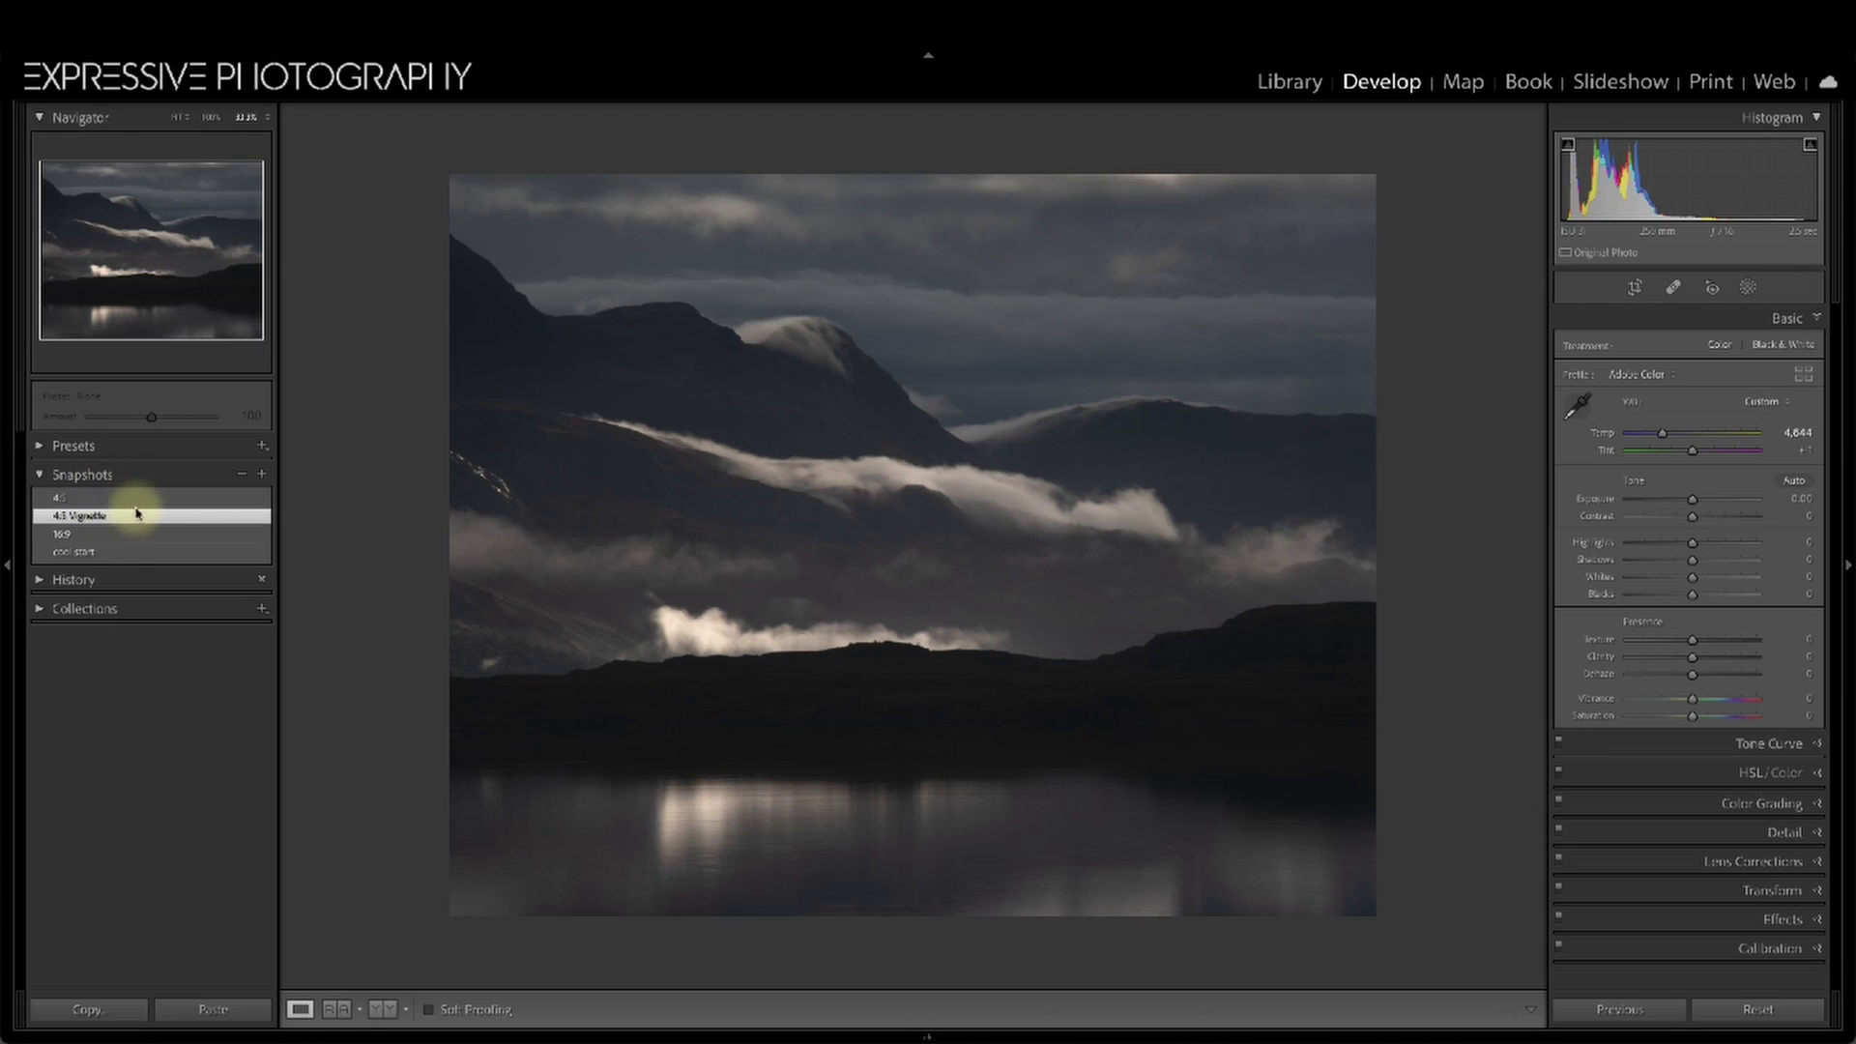
pyautogui.click(140, 499)
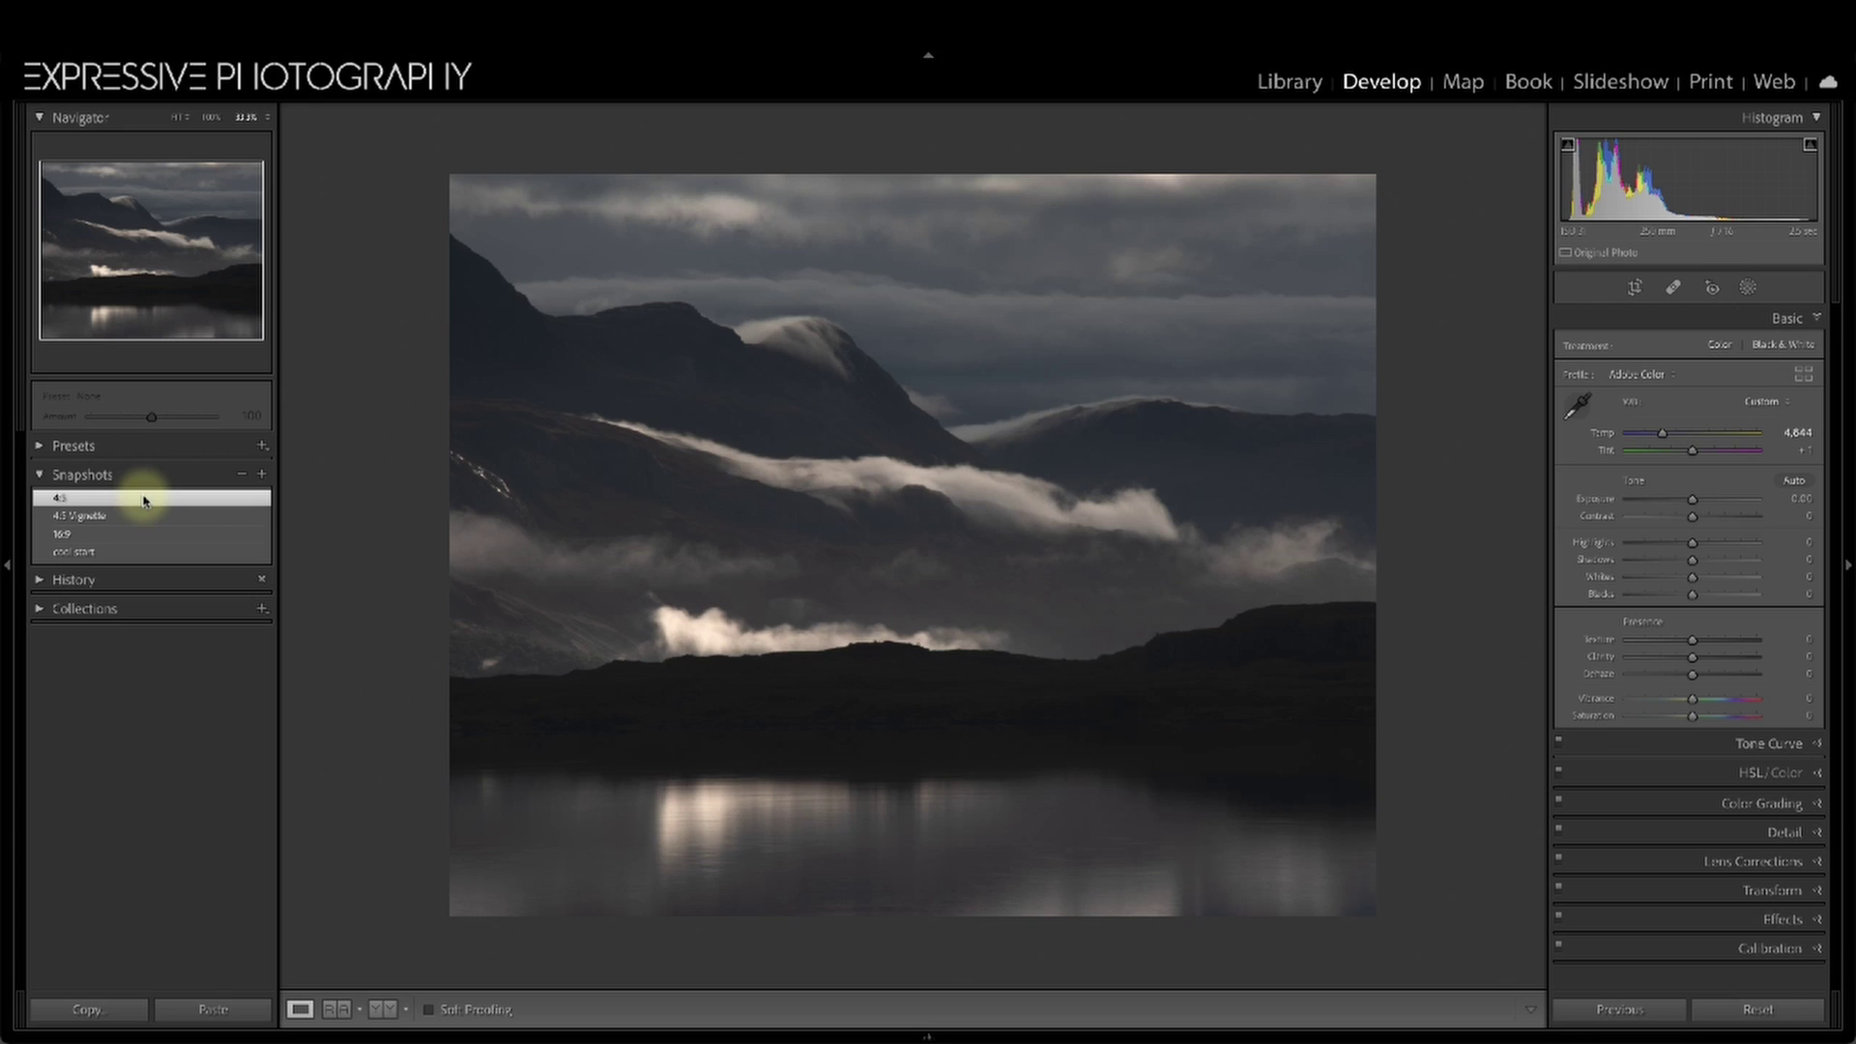
pyautogui.click(147, 515)
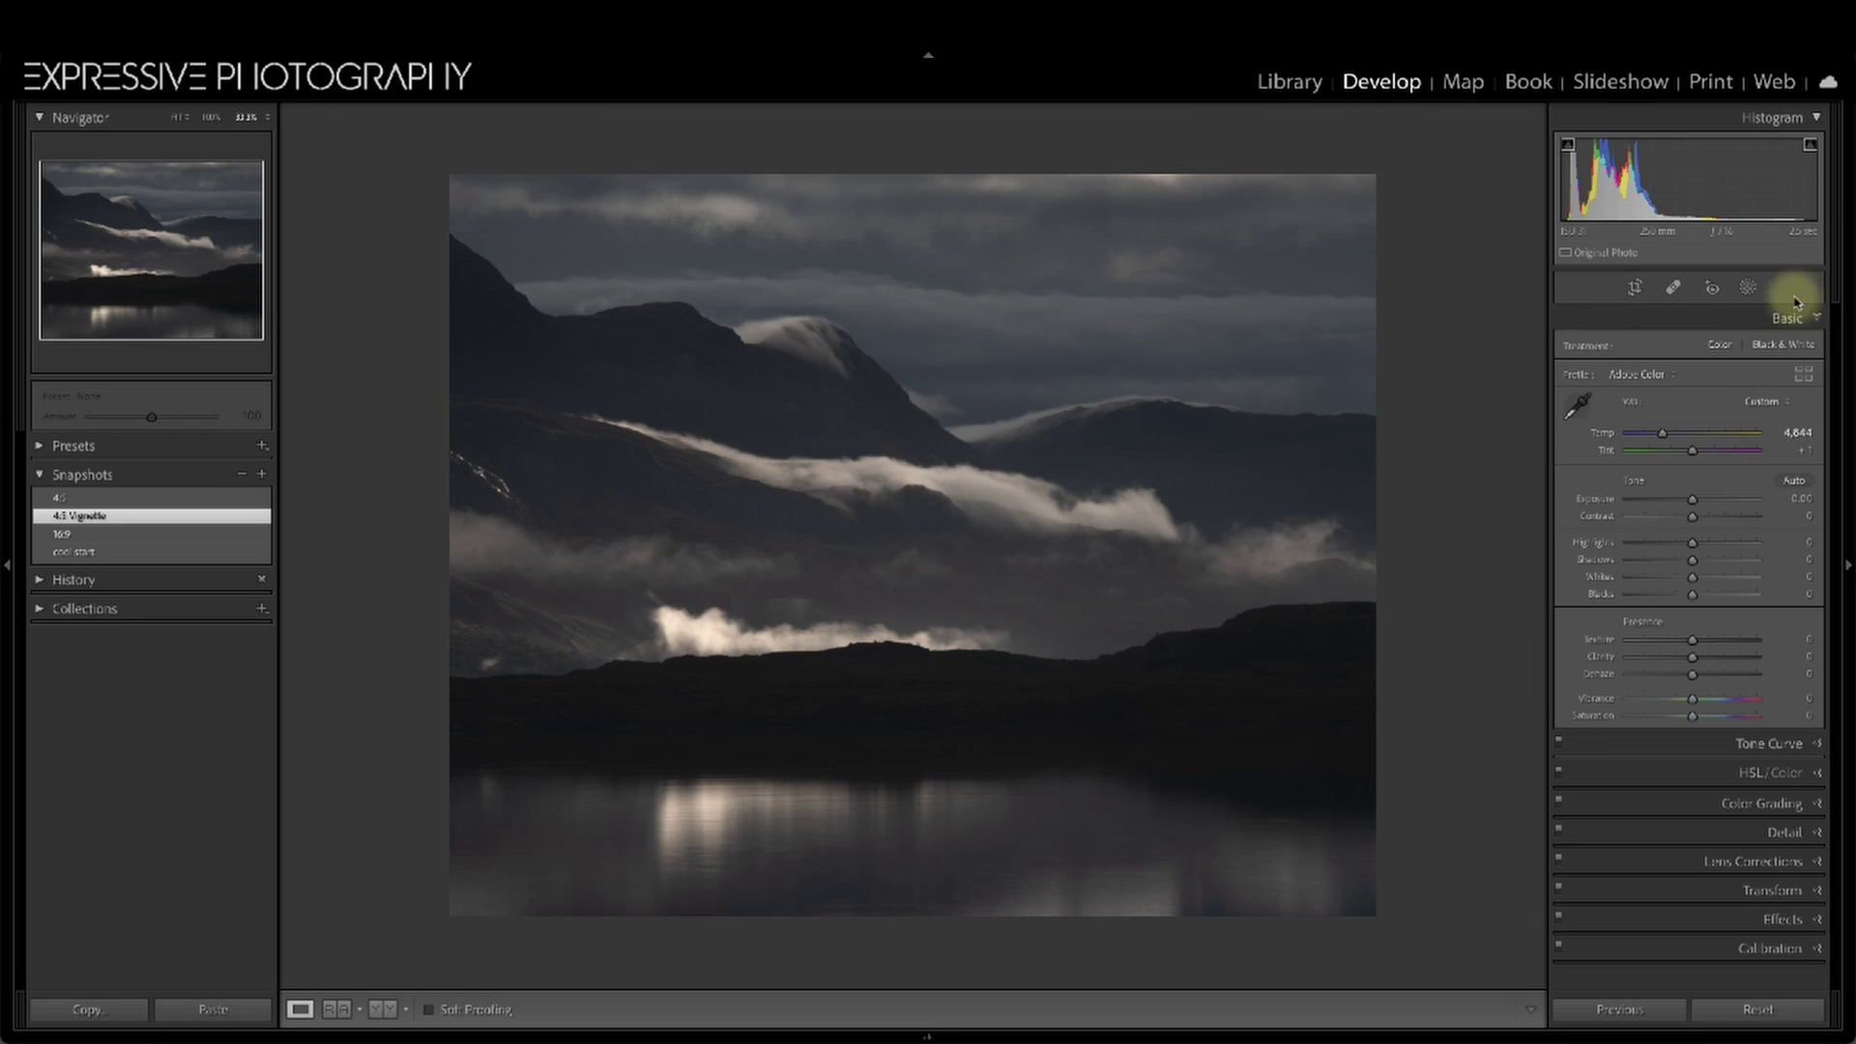
# Reopen the inverted radial gradient mask and set its Exposure to about -0.60
pyautogui.click(1748, 287)
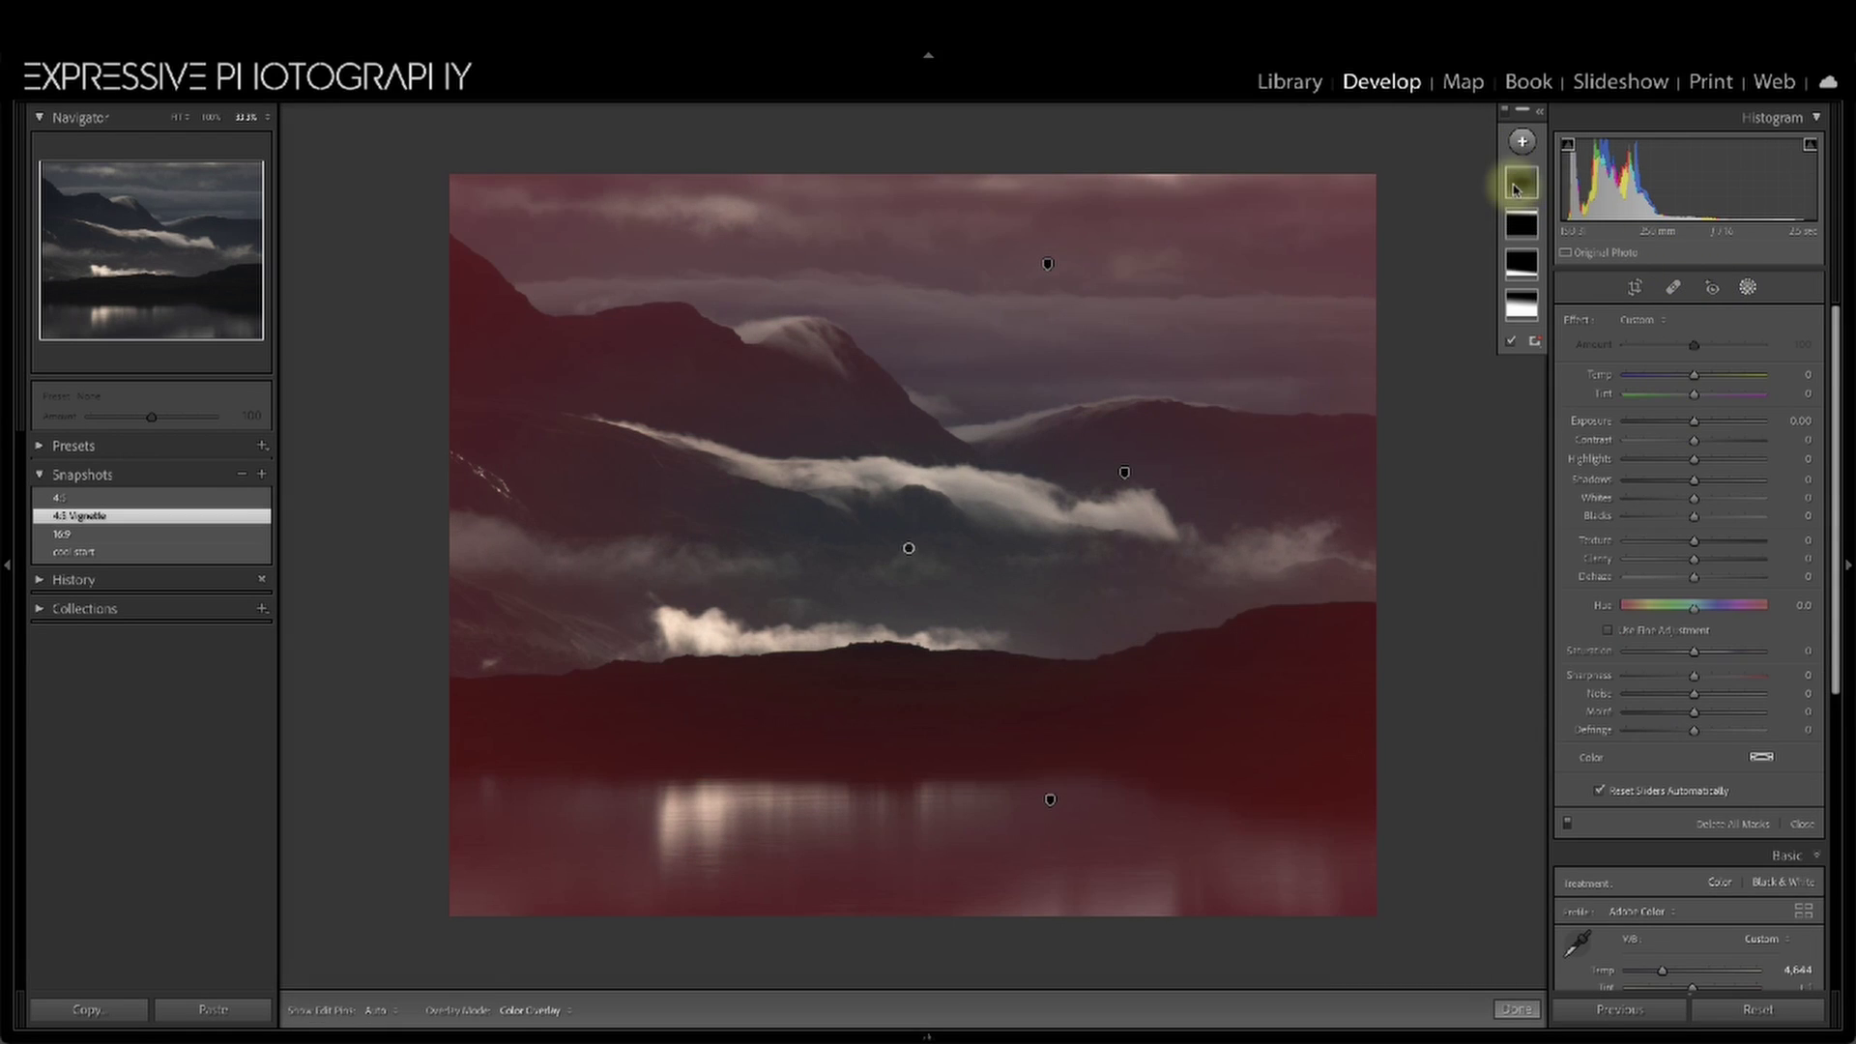
pyautogui.click(1520, 180)
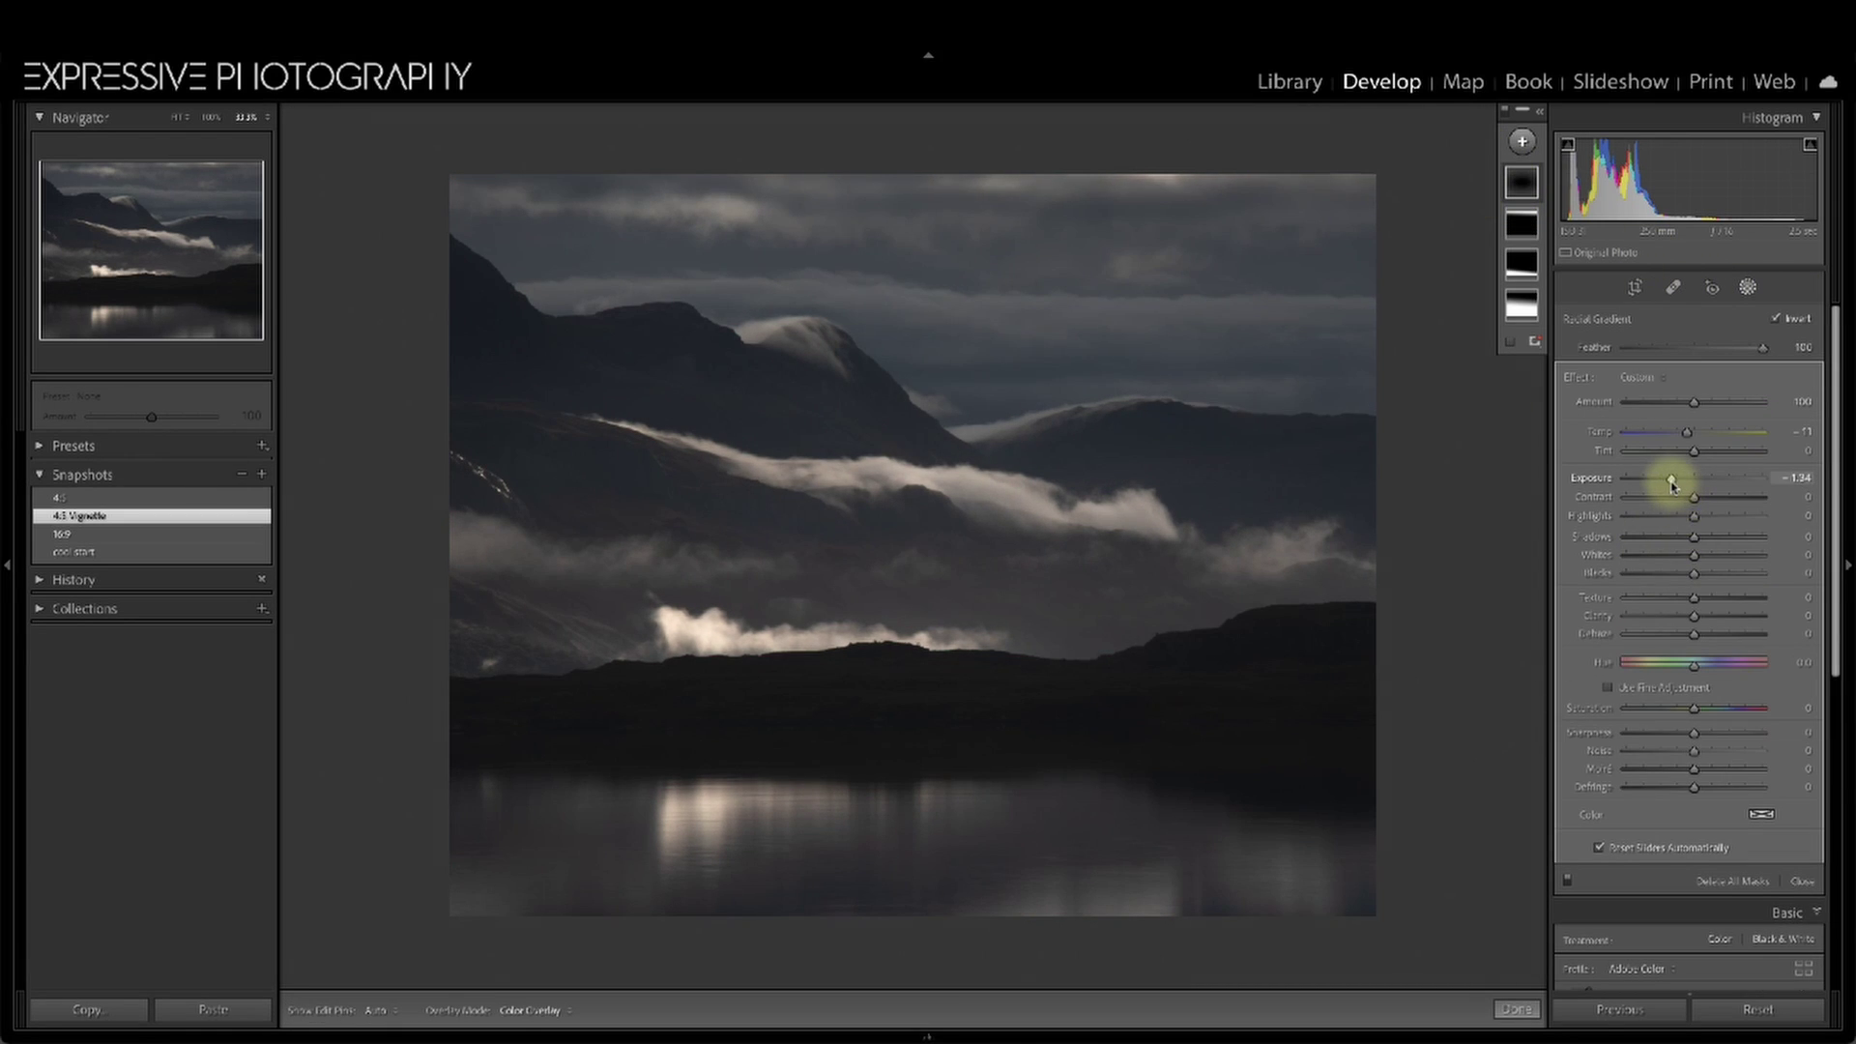
pyautogui.moveTo(1675, 483); pyautogui.dragTo(1684, 488)
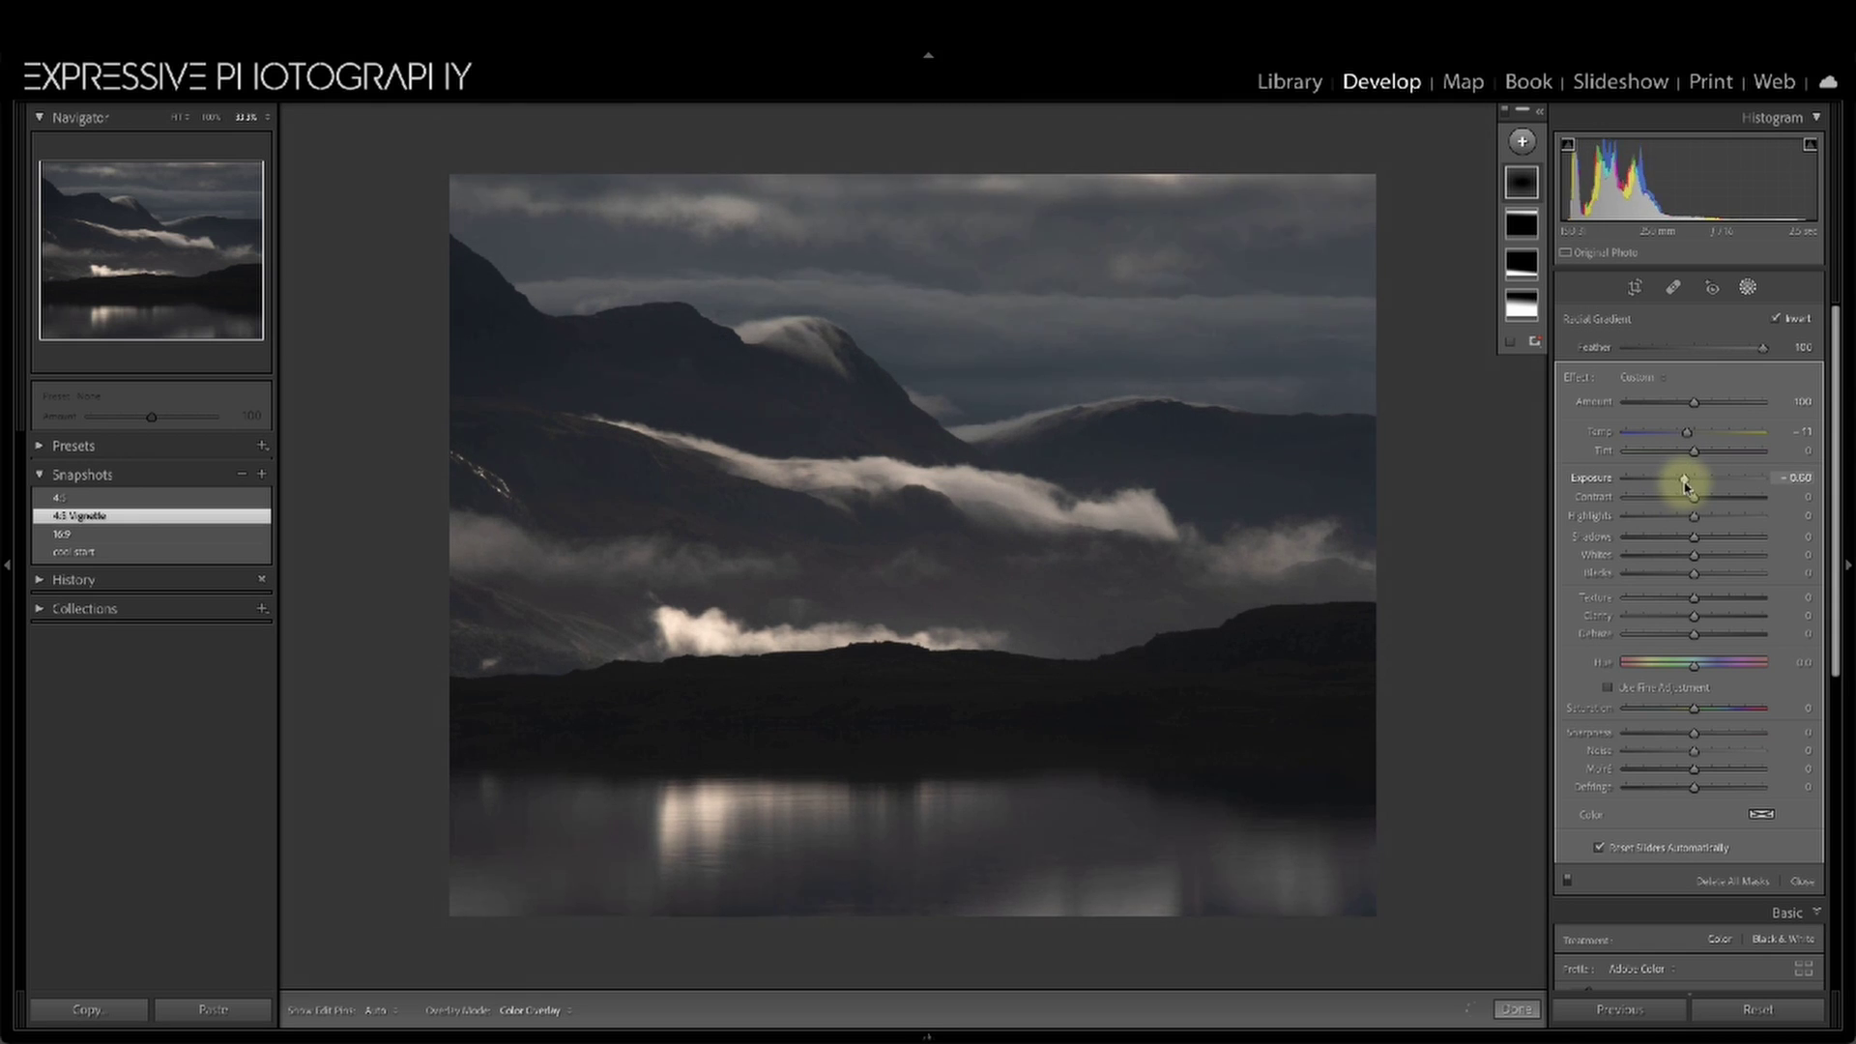
# Set the radial mask's Exposure to -0.43 and save the result as a new snapshot named 4:5 less vignette
pyautogui.moveTo(1687, 484); pyautogui.dragTo(1689, 483)
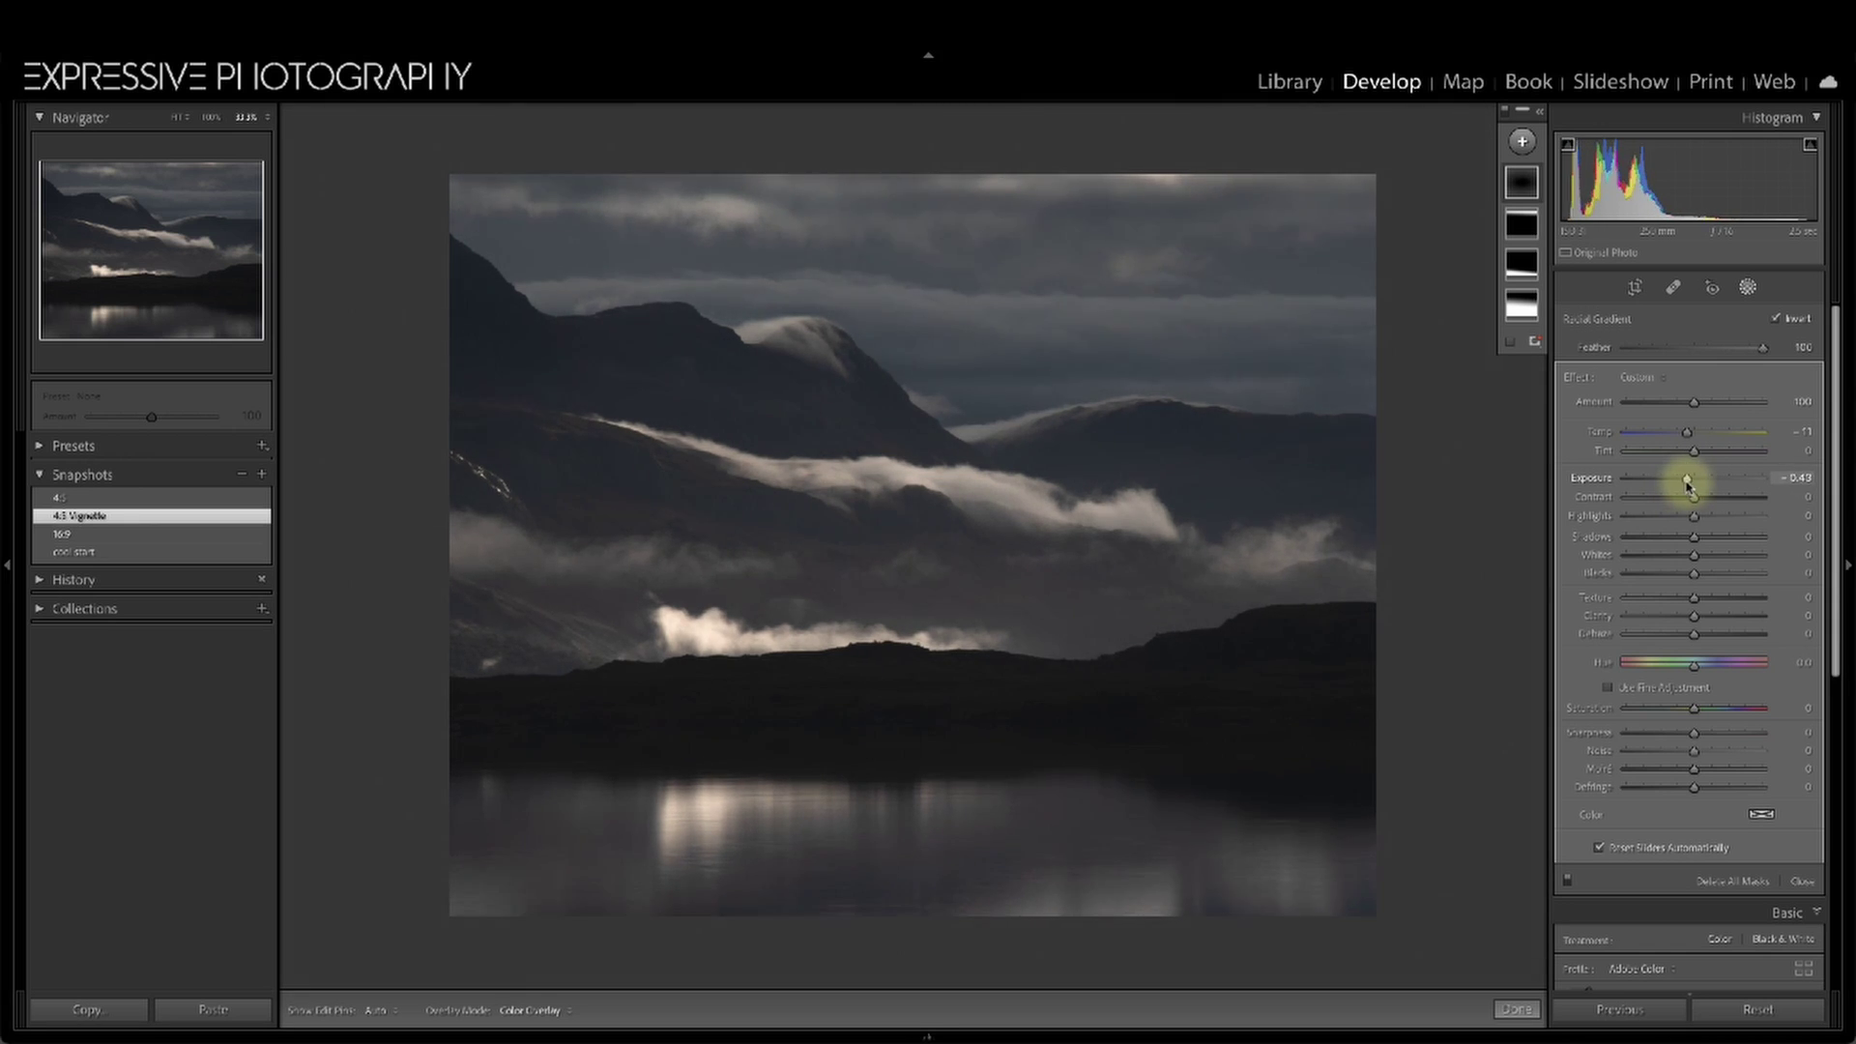
pyautogui.click(261, 474)
pyautogui.write('4:5')
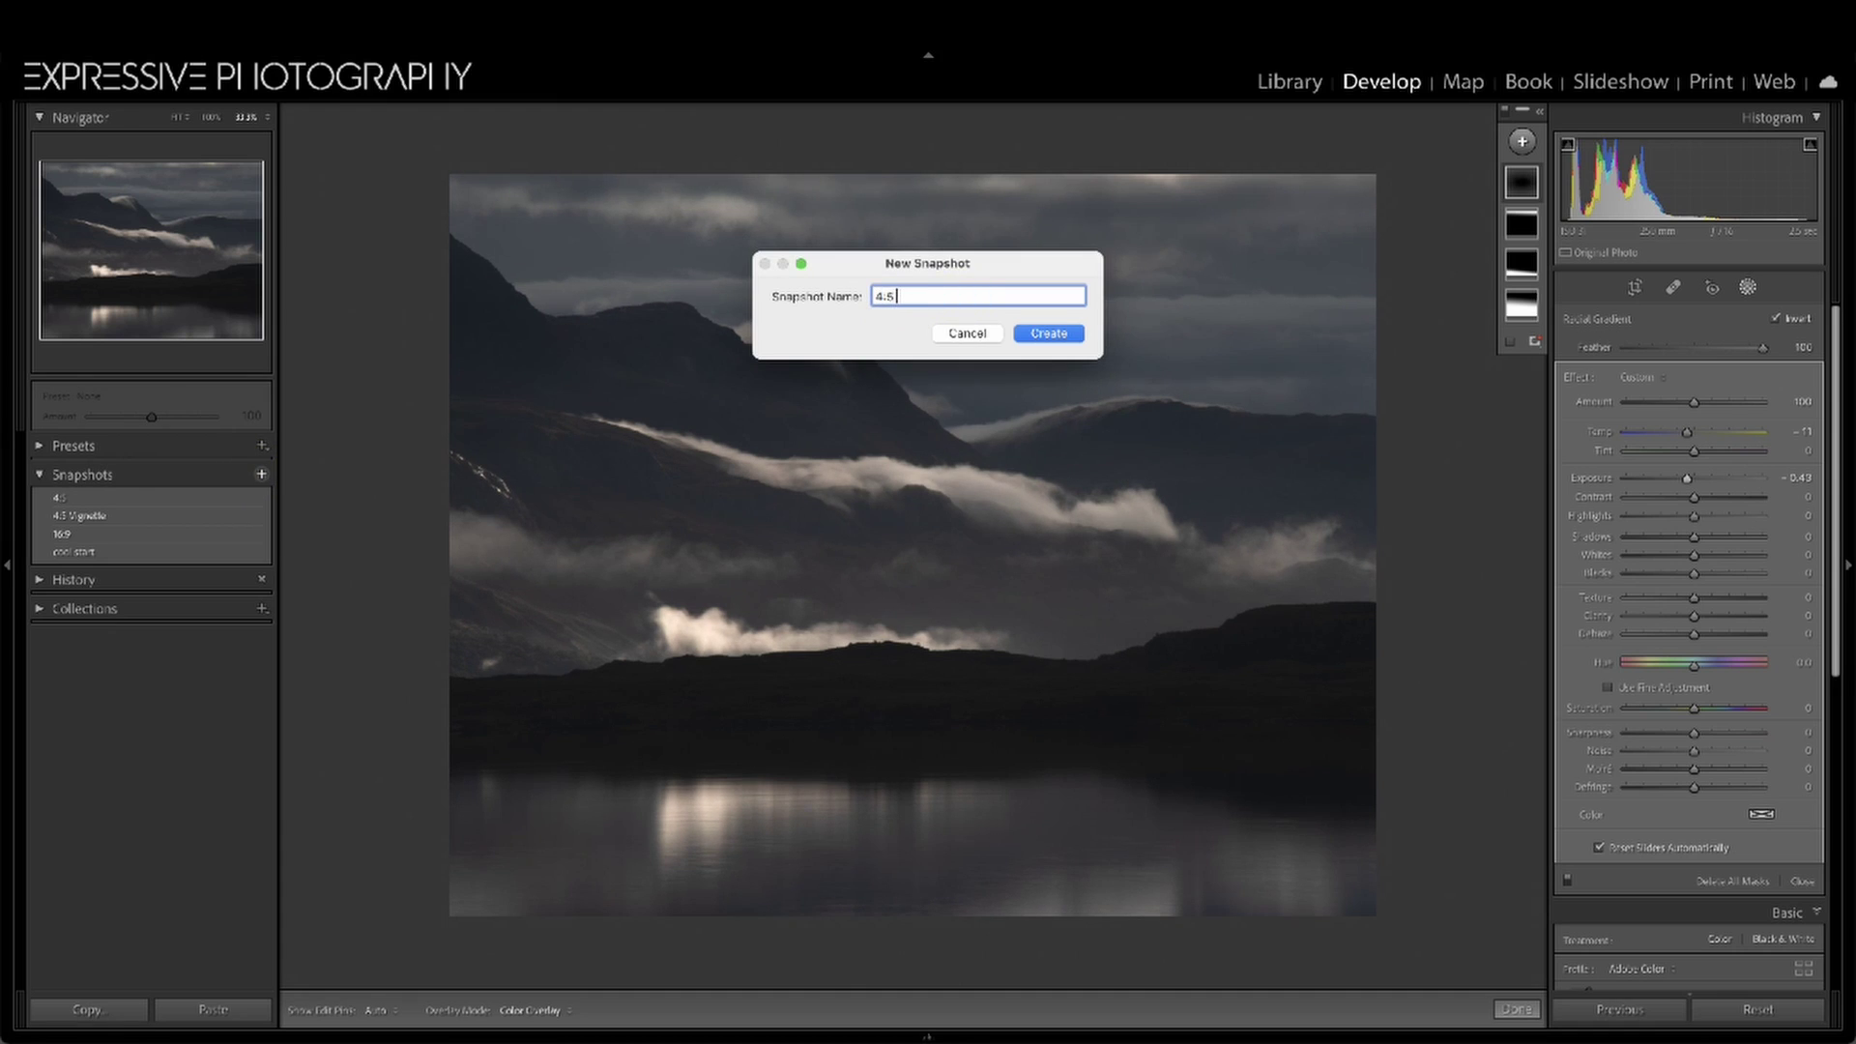
pyautogui.write(' Ikess')
pyautogui.press('XF86AudioRaiseVolume')
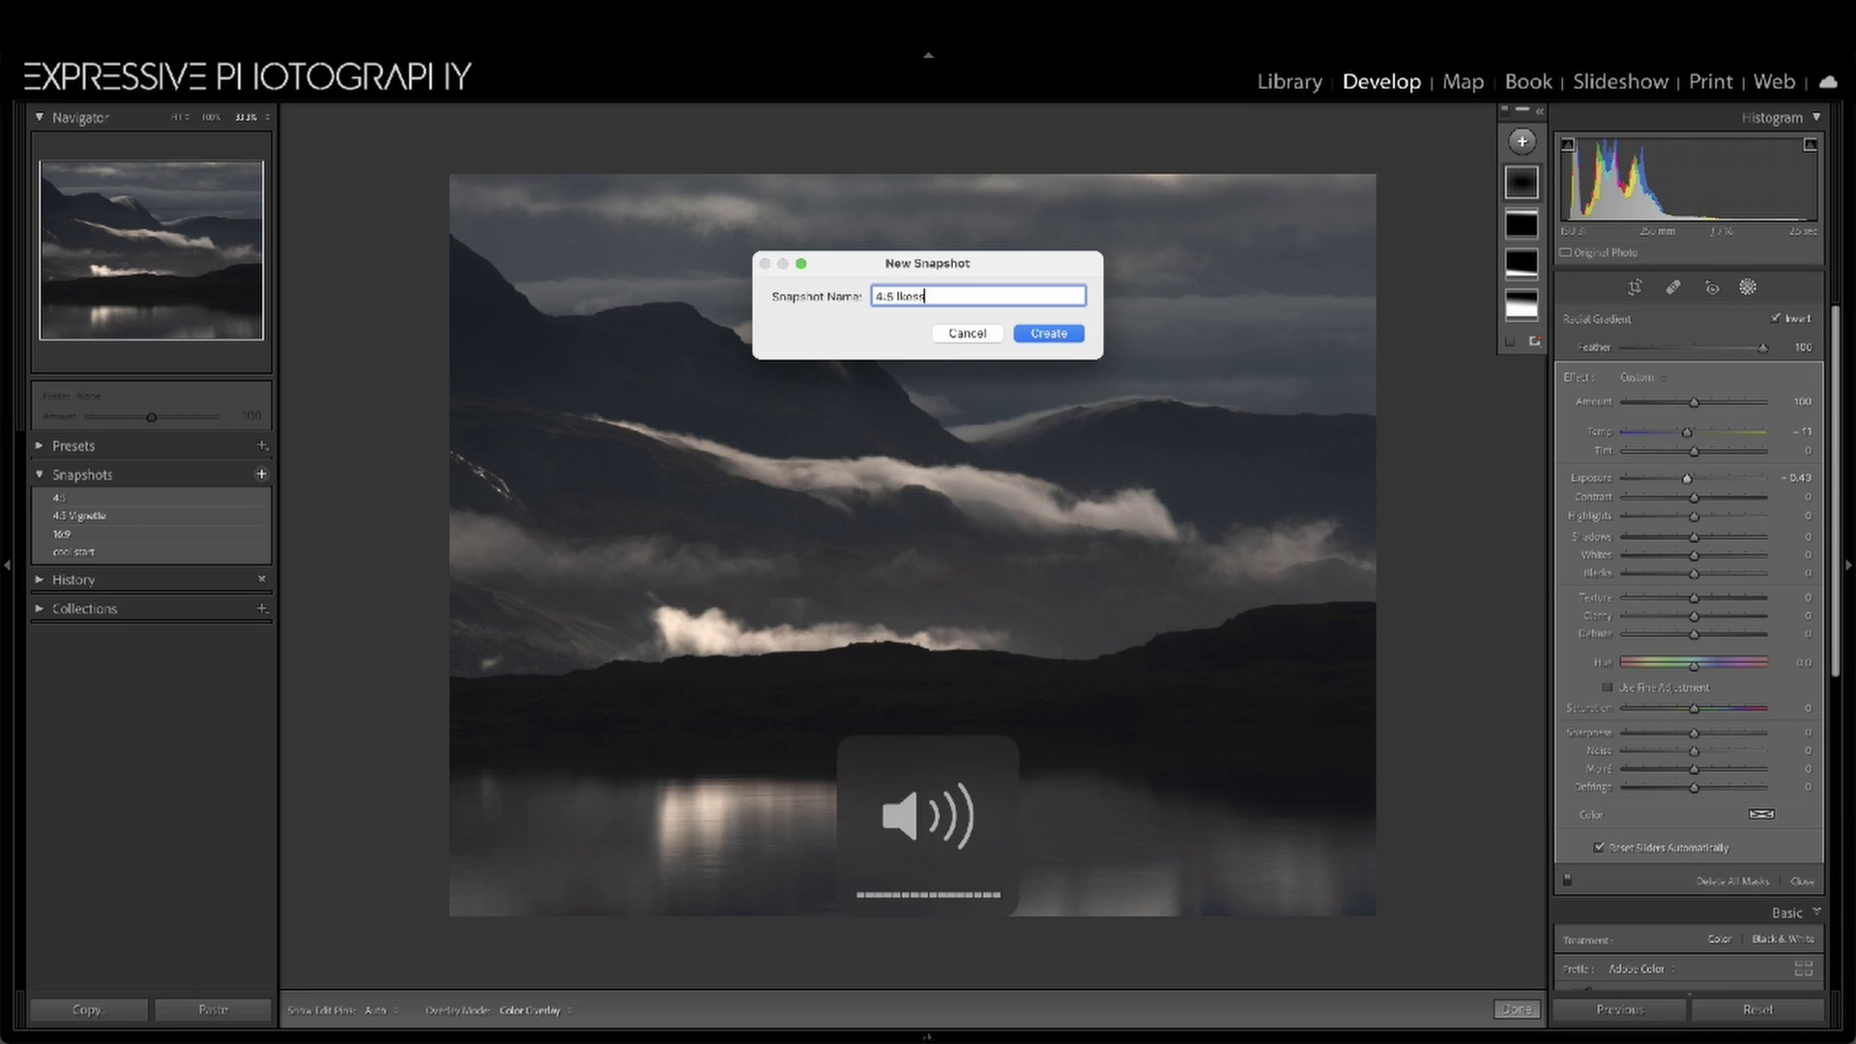
pyautogui.press('BackSpace')
pyautogui.press('BackSpace')
pyautogui.press('BackSpace')
pyautogui.press('BackSpace')
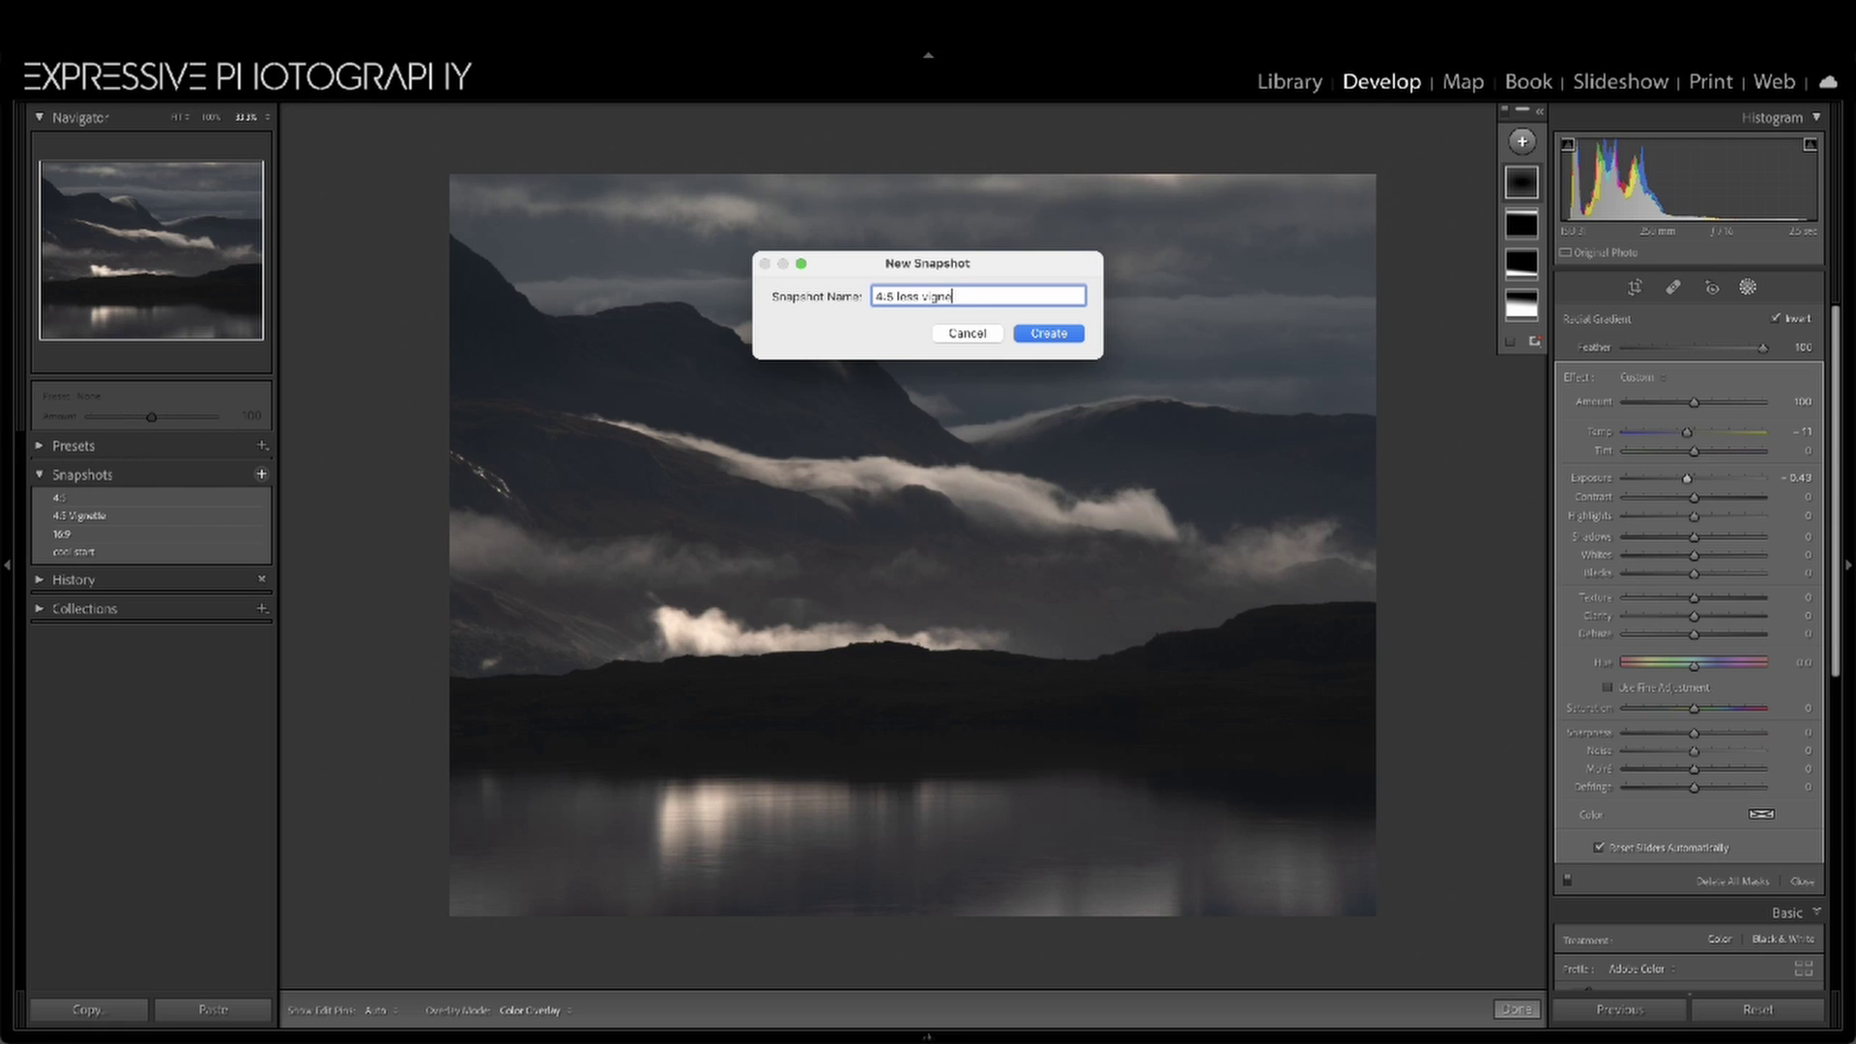
pyautogui.click(1025, 334)
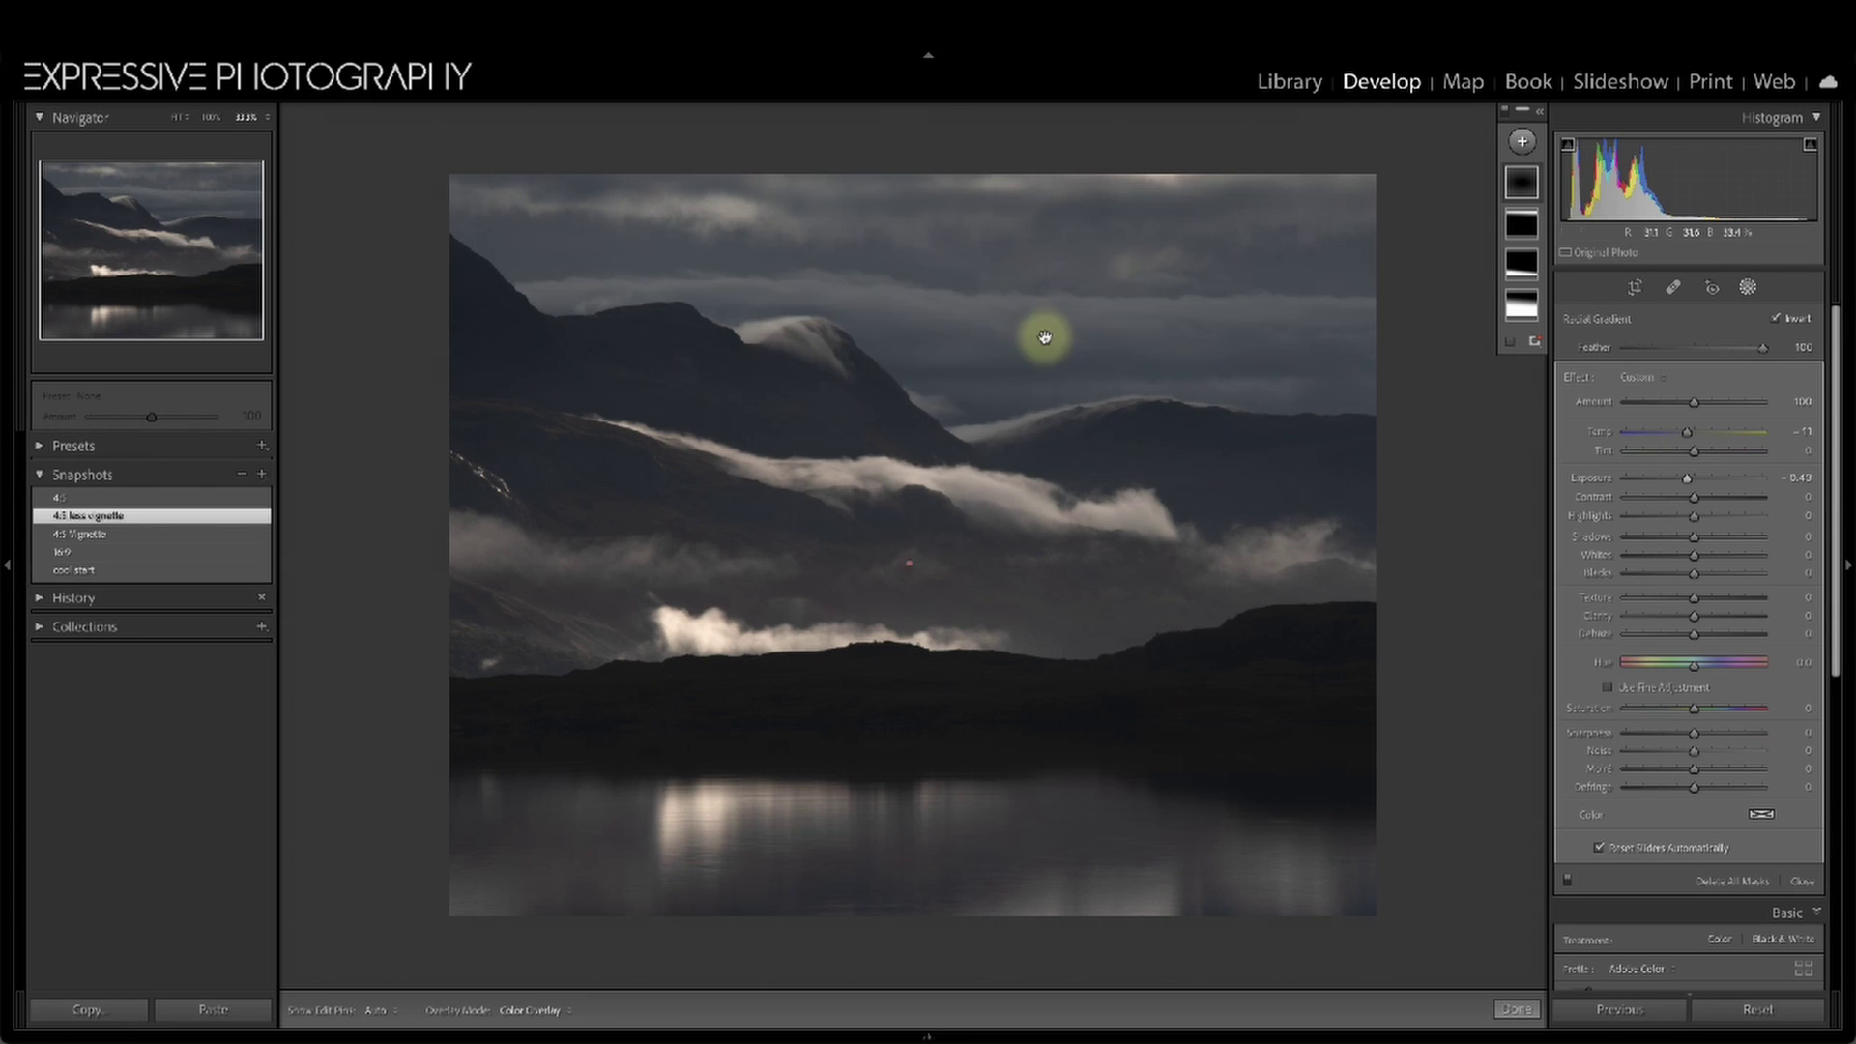
# Compare the 4:5 less vignette and 4:5 Vignette snapshots, ending on 4:5 Vignette
pyautogui.click(164, 535)
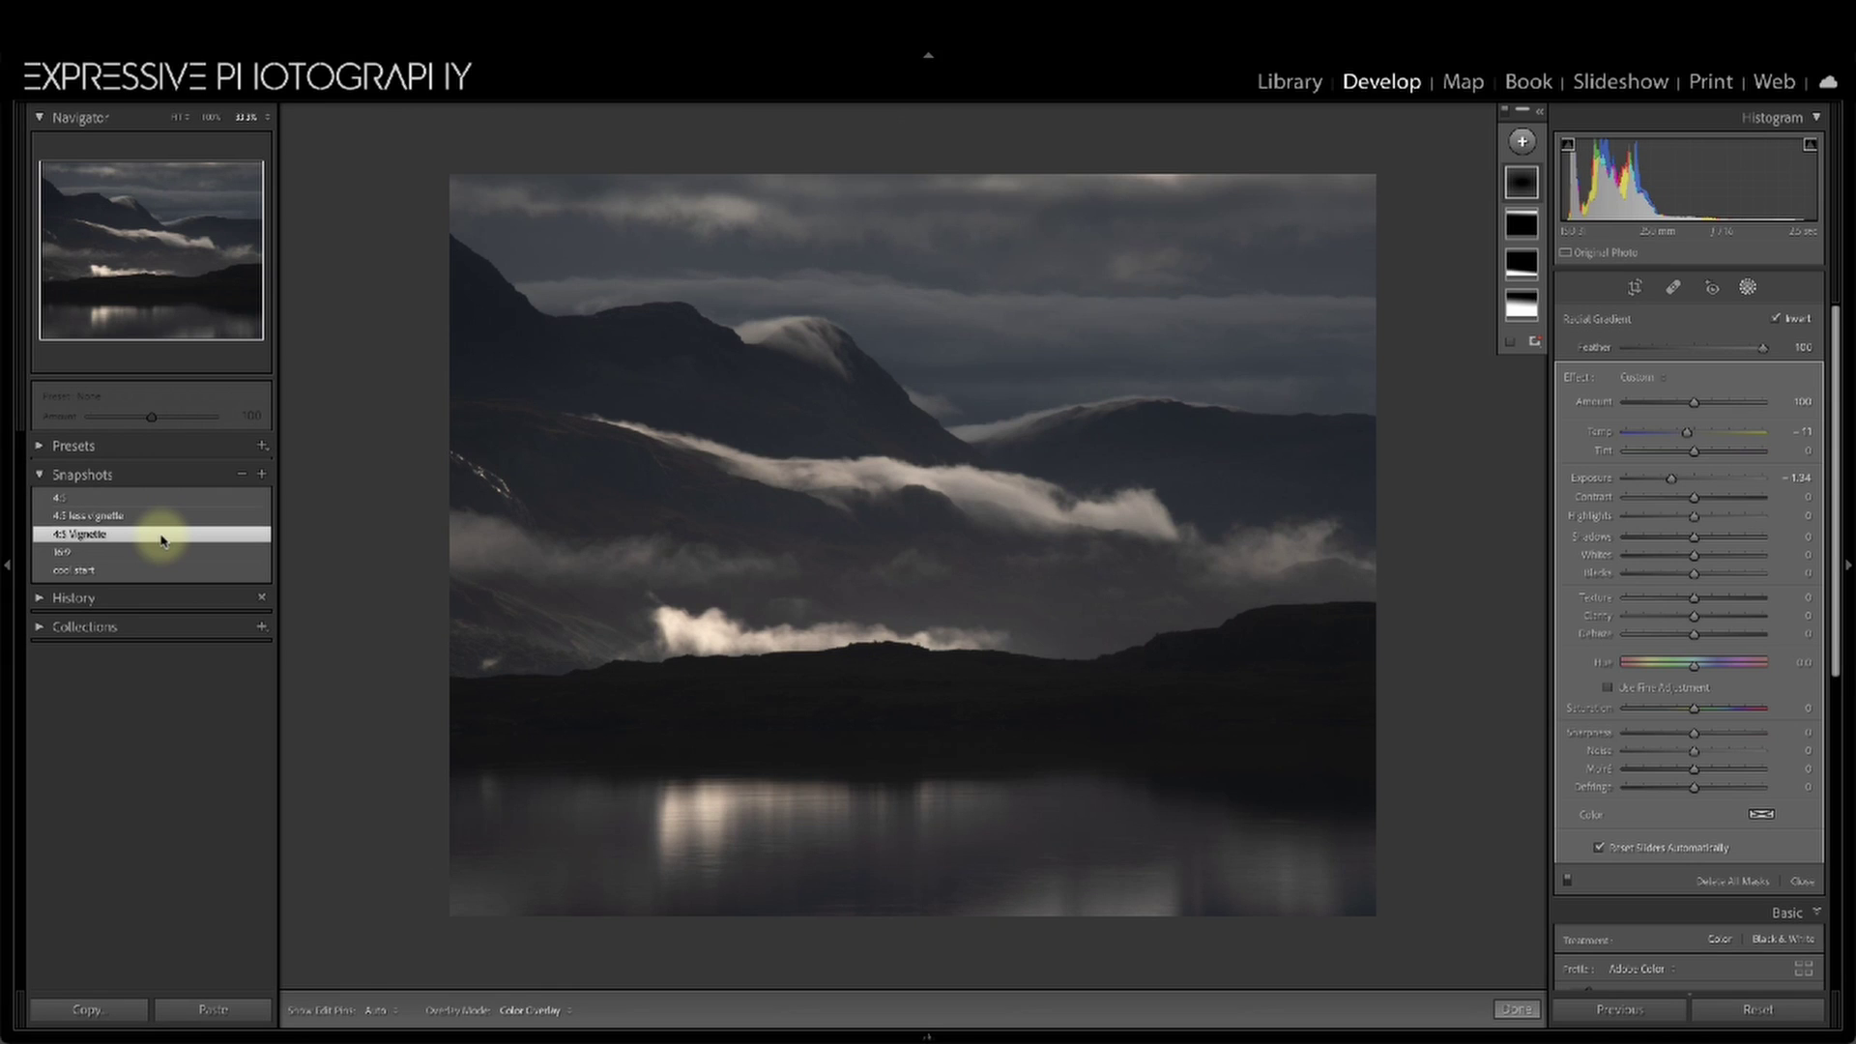
pyautogui.click(169, 516)
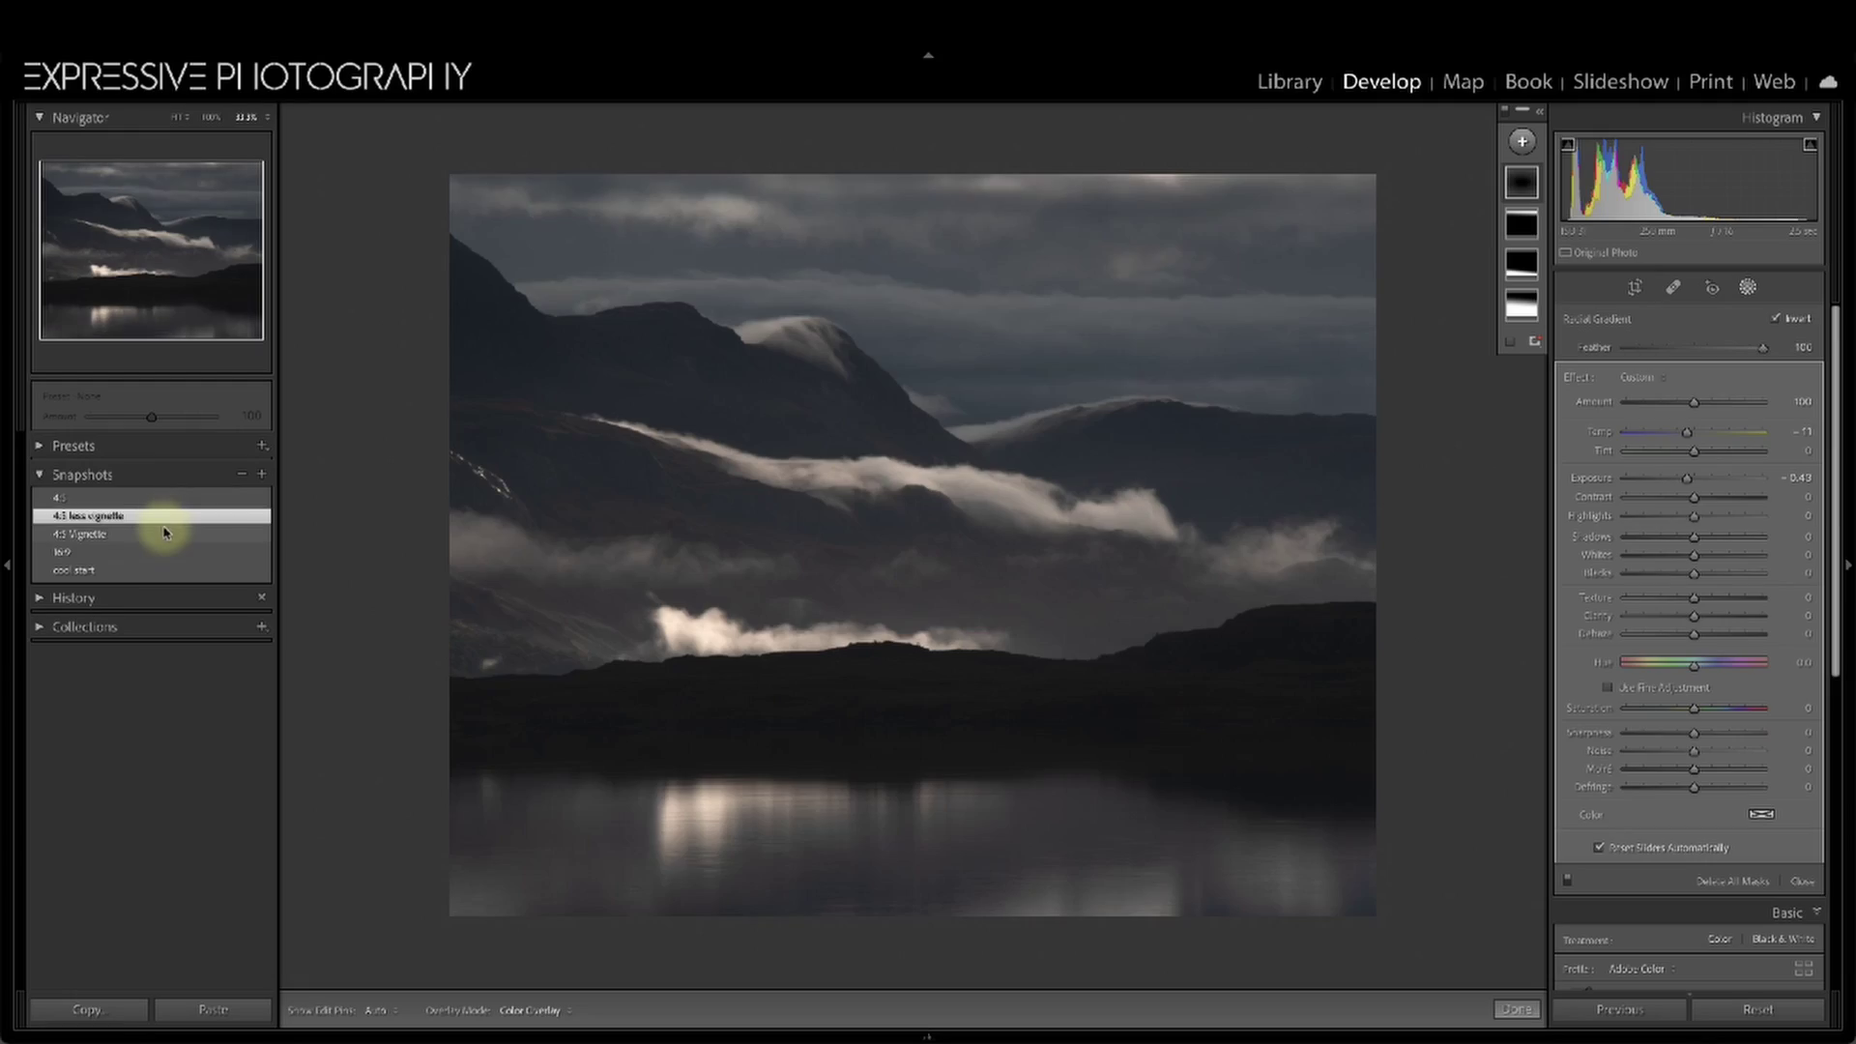
pyautogui.click(166, 533)
pyautogui.click(163, 515)
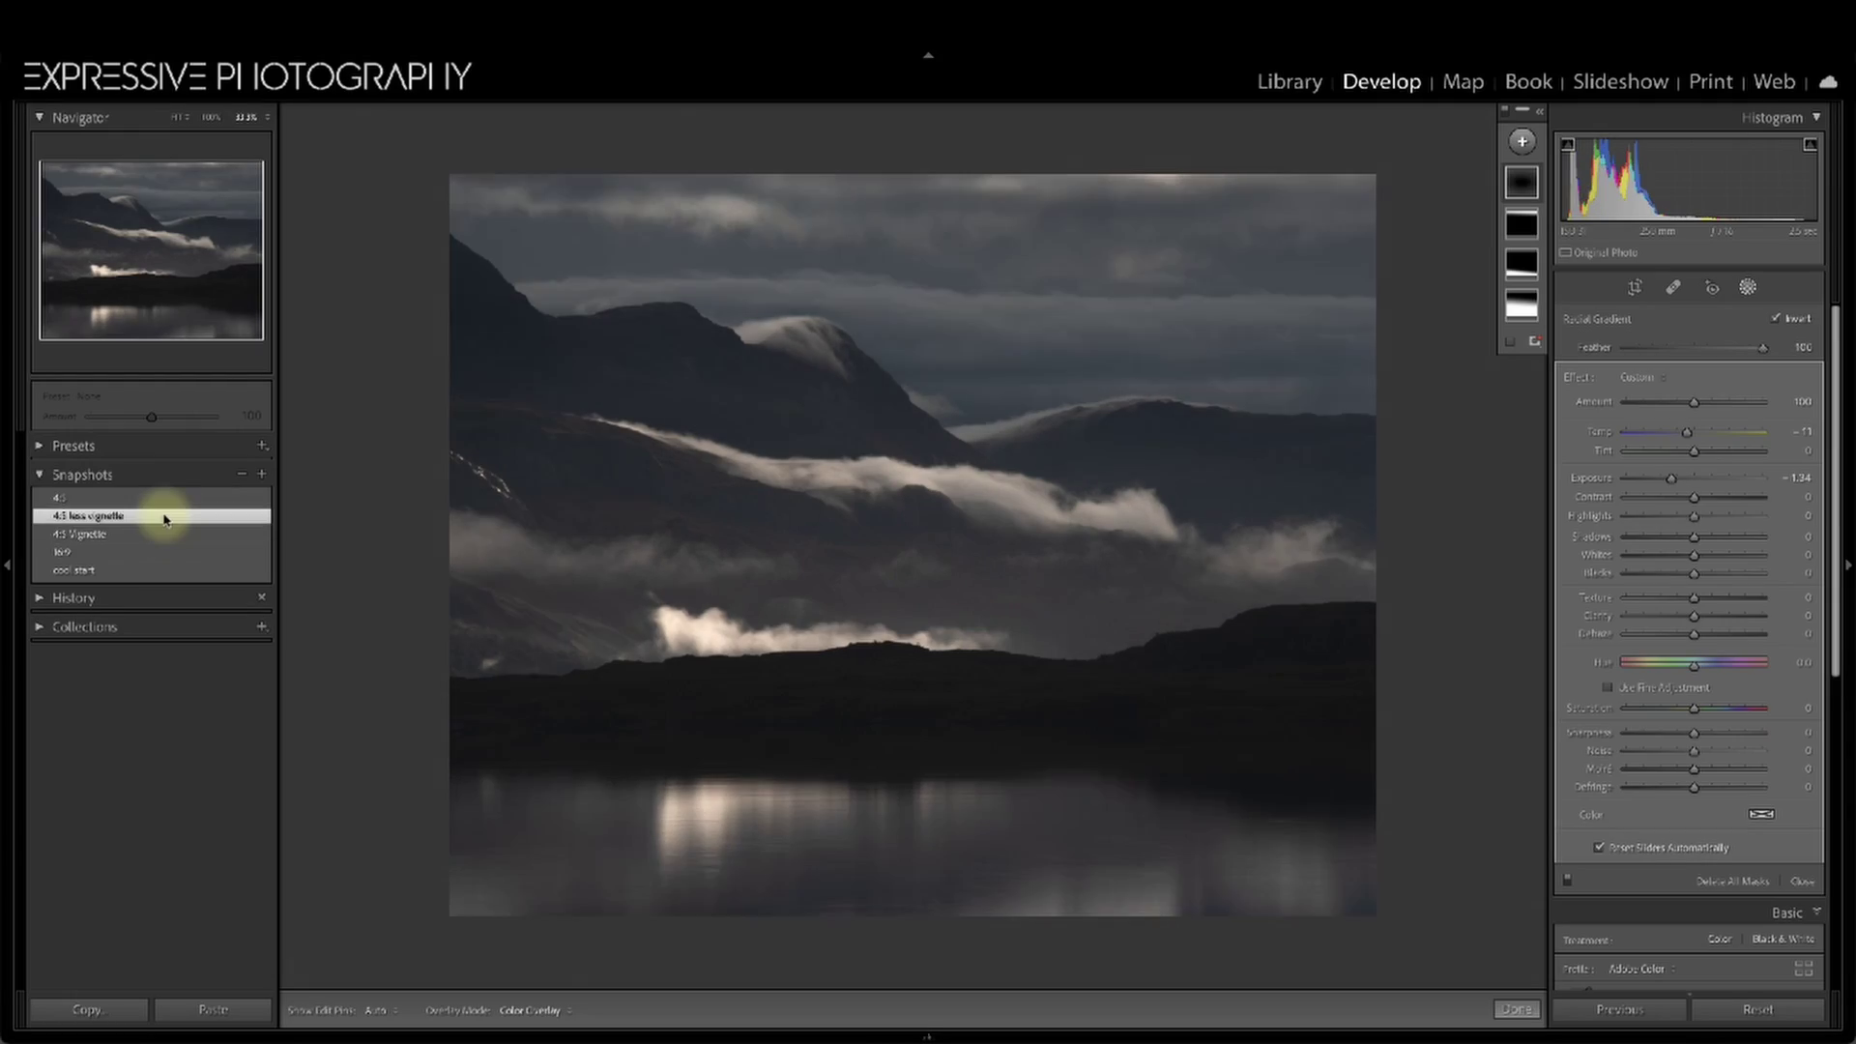
pyautogui.click(166, 532)
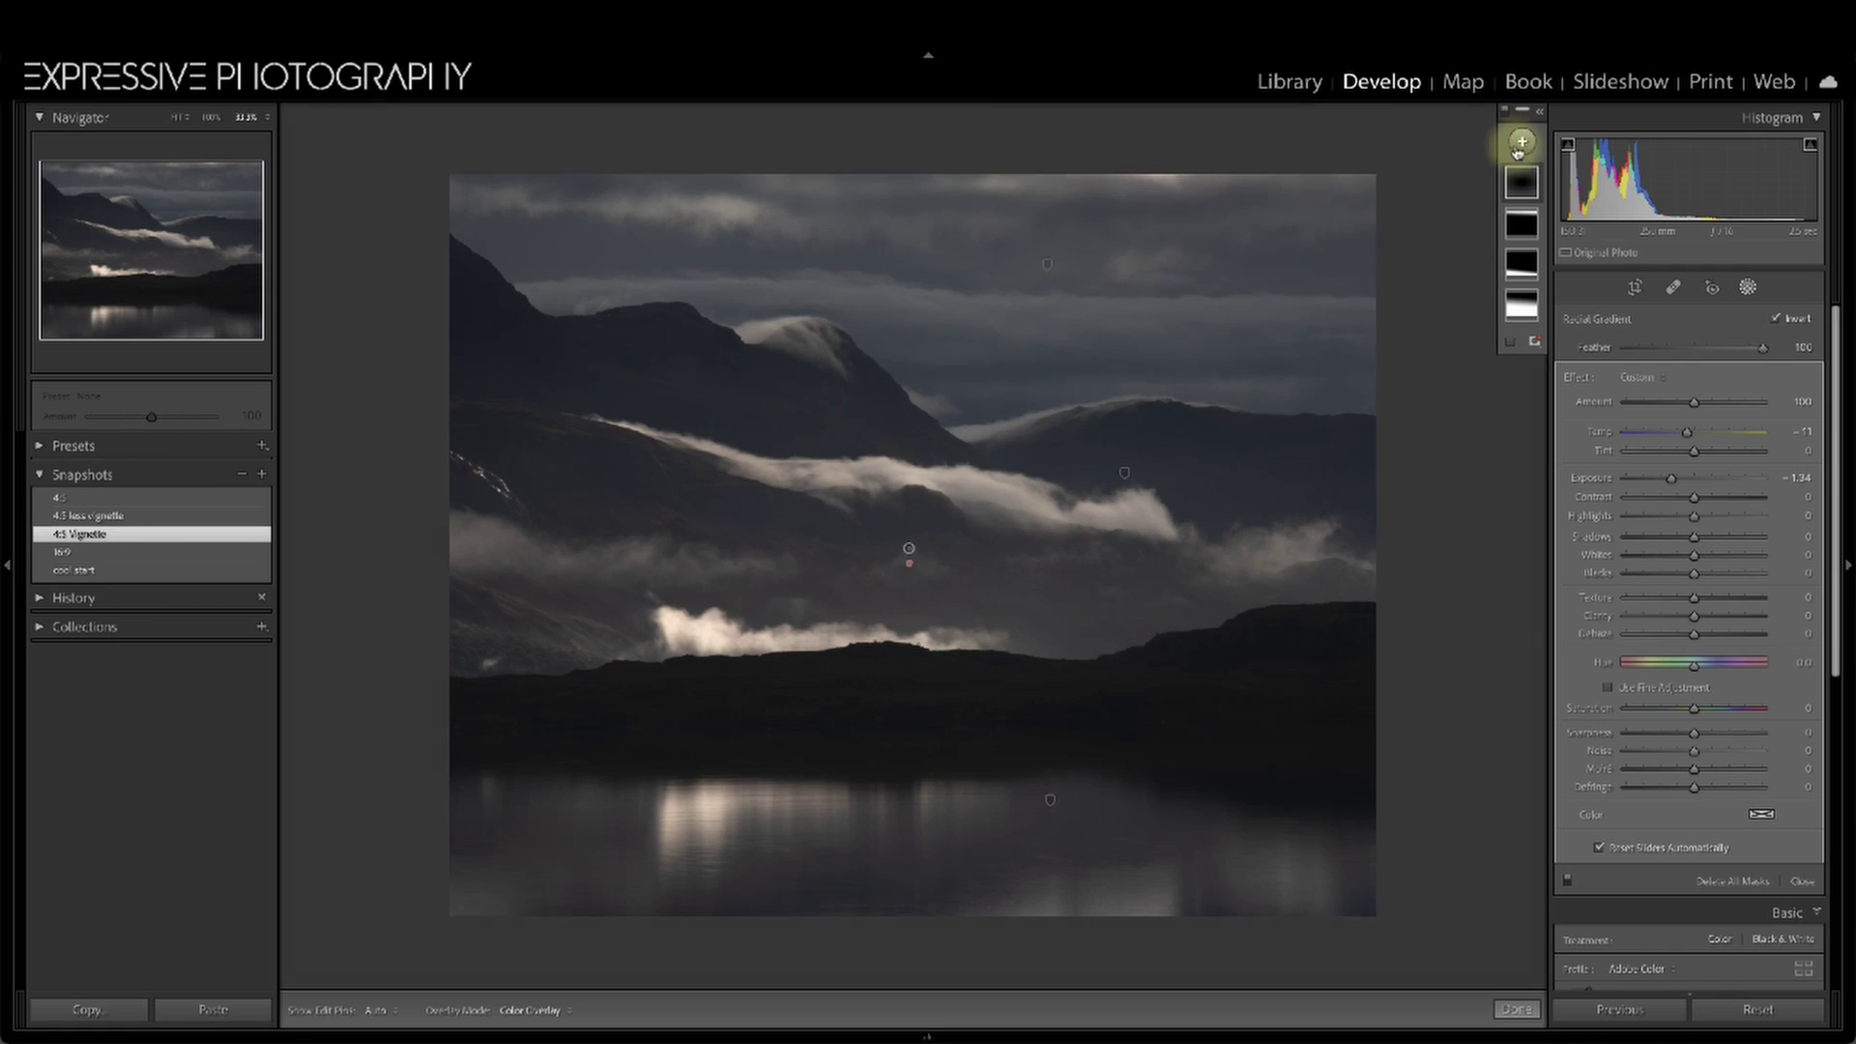
# Paint a new brush mask of size 30 with Dehaze -10 across the valley mist above the shoreline, and fine-tune its Dehaze
pyautogui.click(1520, 145)
pyautogui.click(1543, 235)
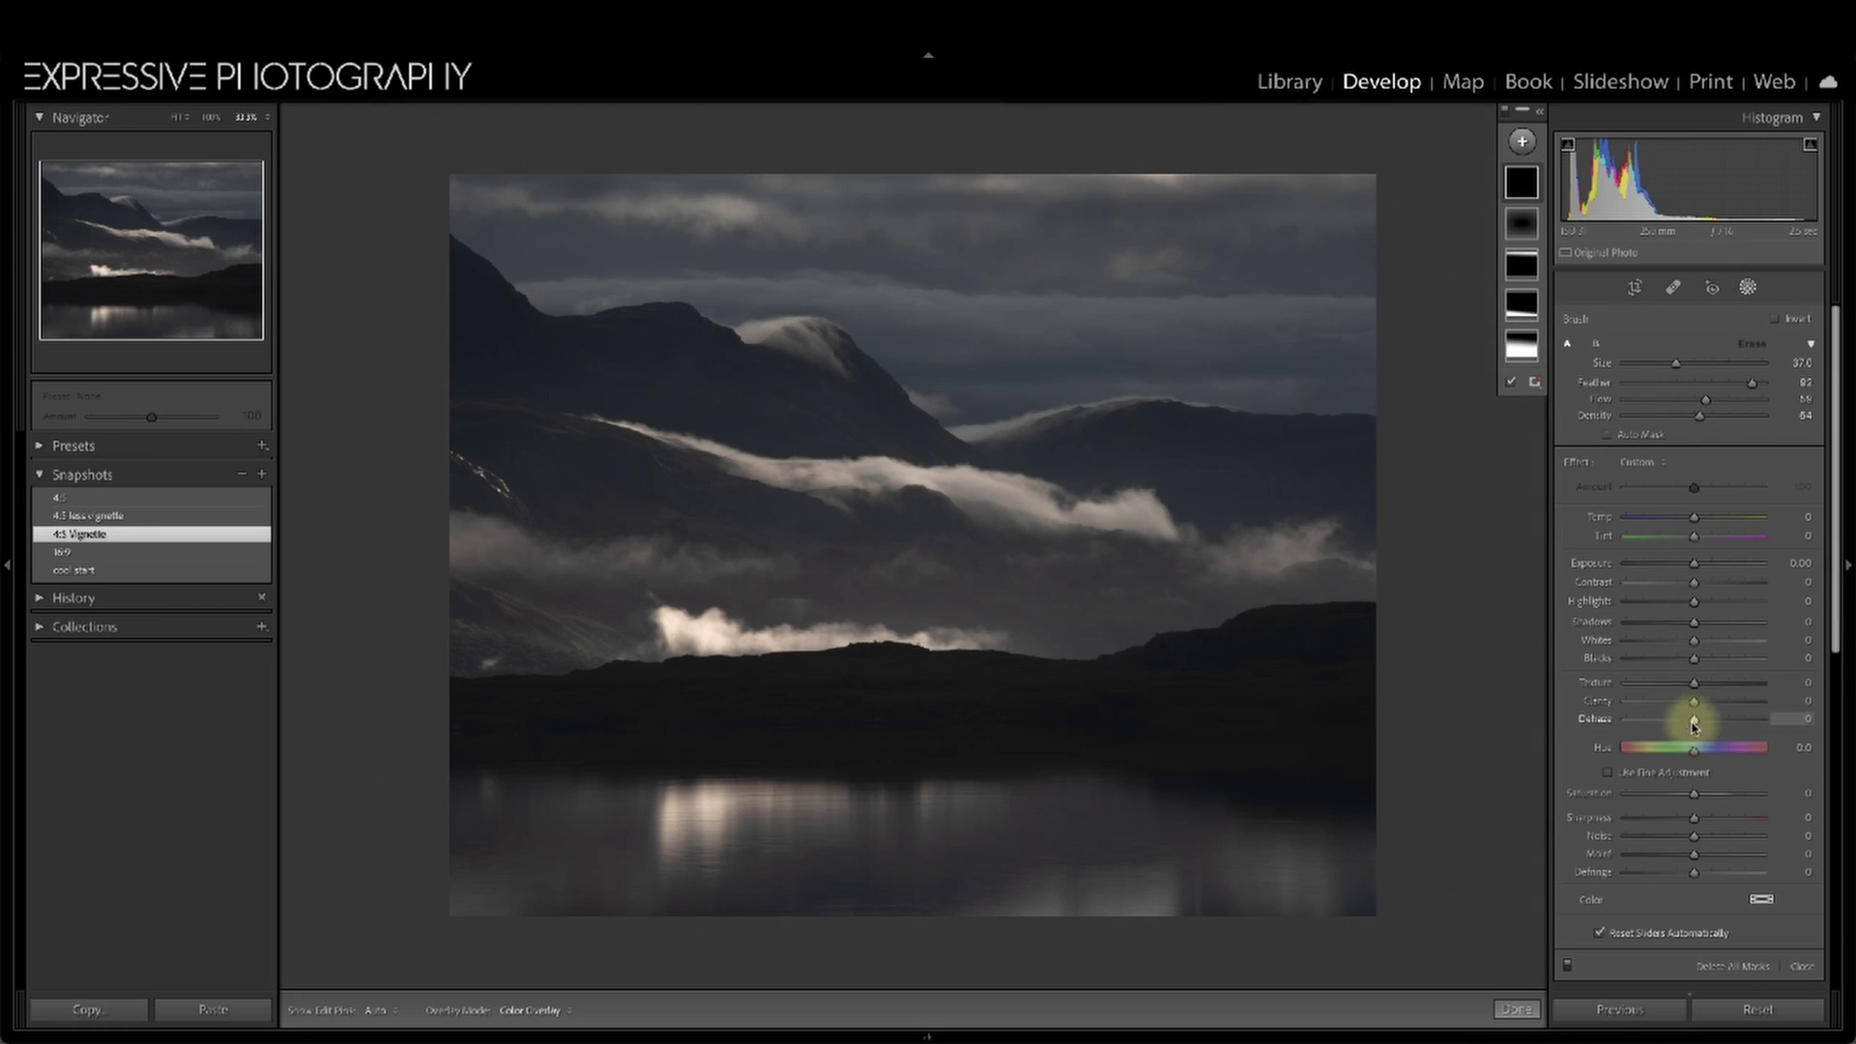
pyautogui.scroll(-4, 995, 577)
pyautogui.scroll(-3, 1008, 575)
pyautogui.press('h')
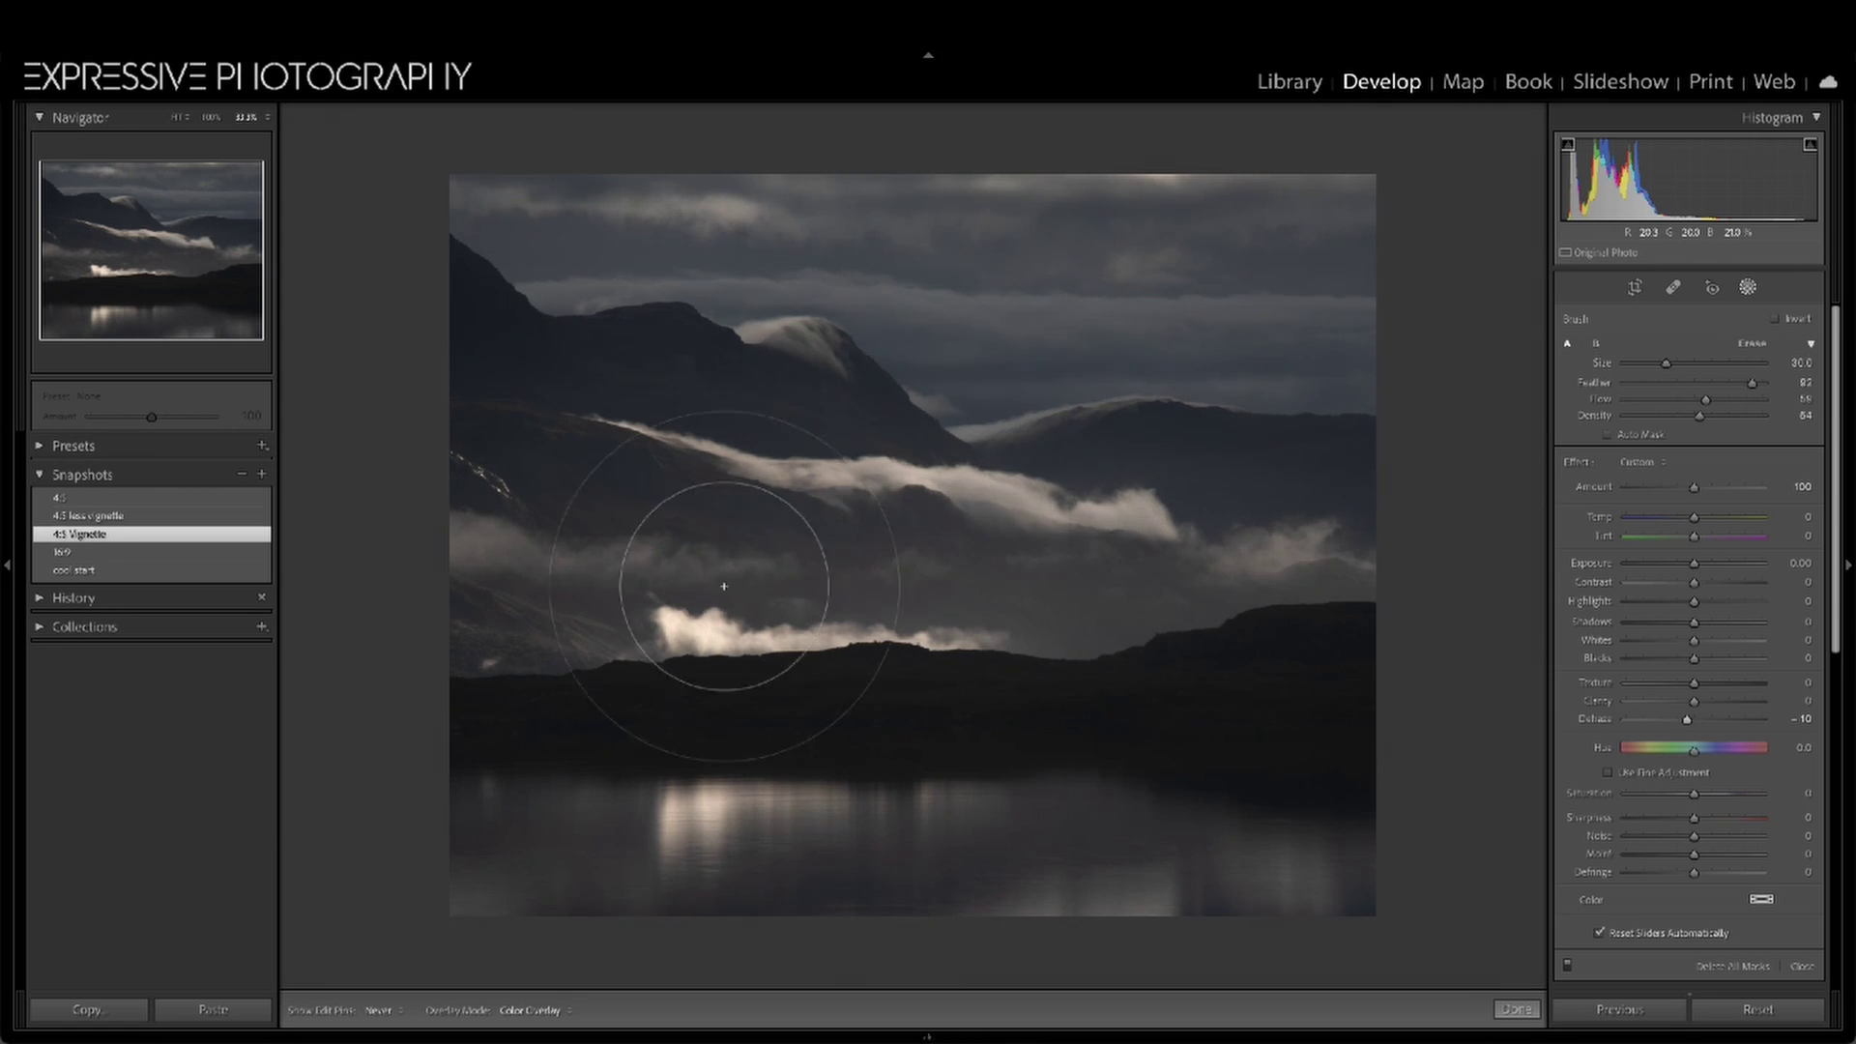
pyautogui.press('h')
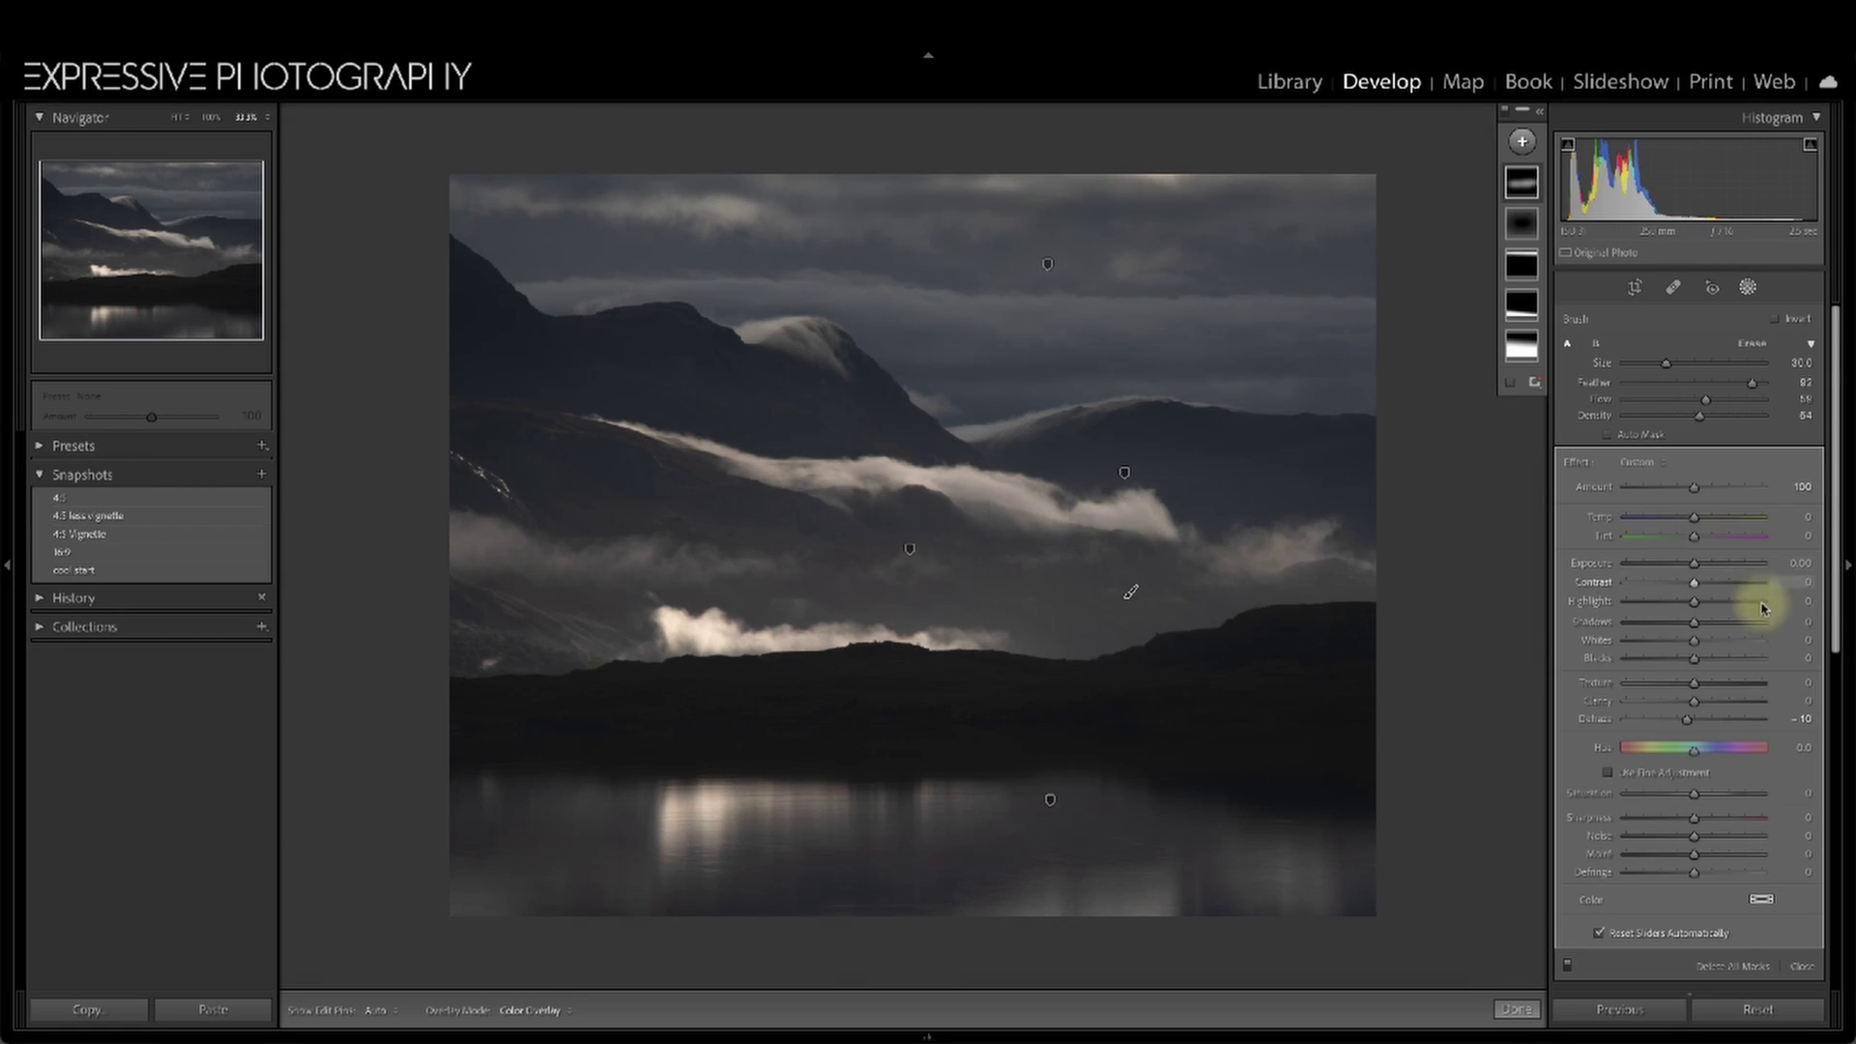
pyautogui.moveTo(1675, 722); pyautogui.dragTo(1692, 723)
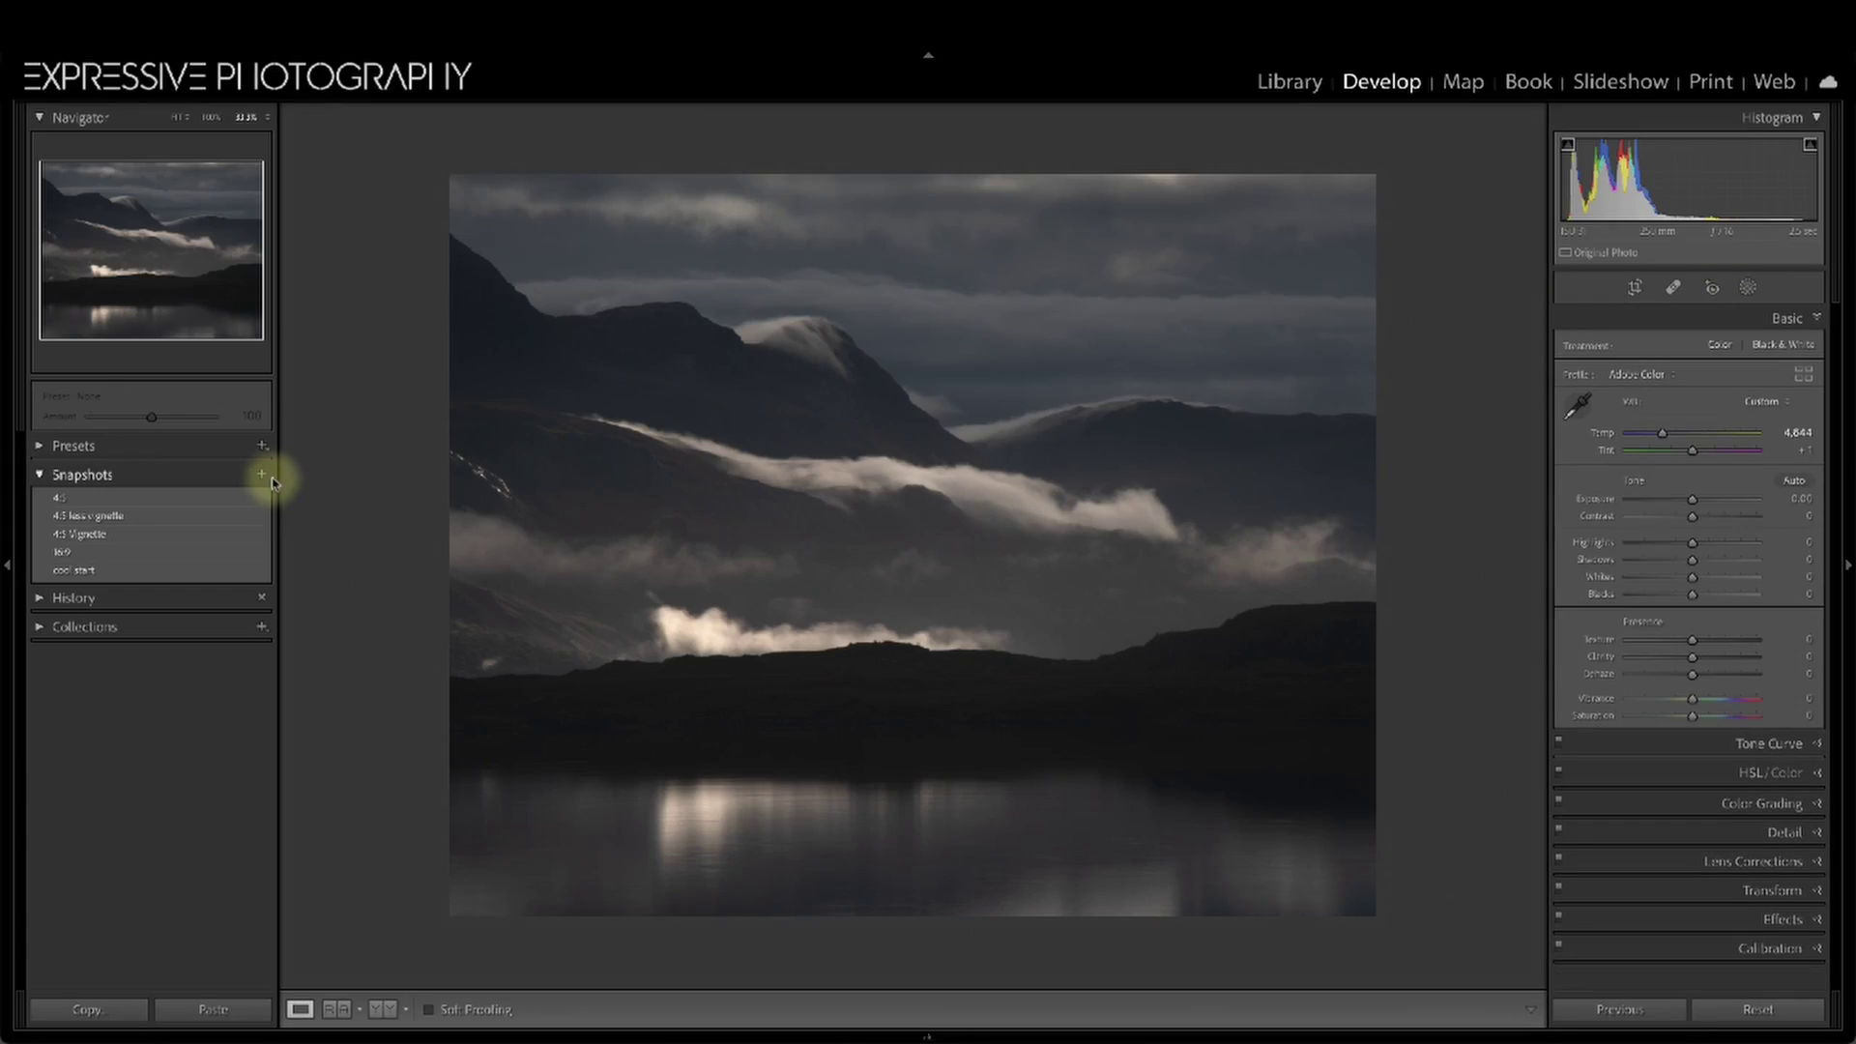
# Save the version with the mist brushwork as a new snapshot named 4:5 vignette and atmos
pyautogui.click(262, 474)
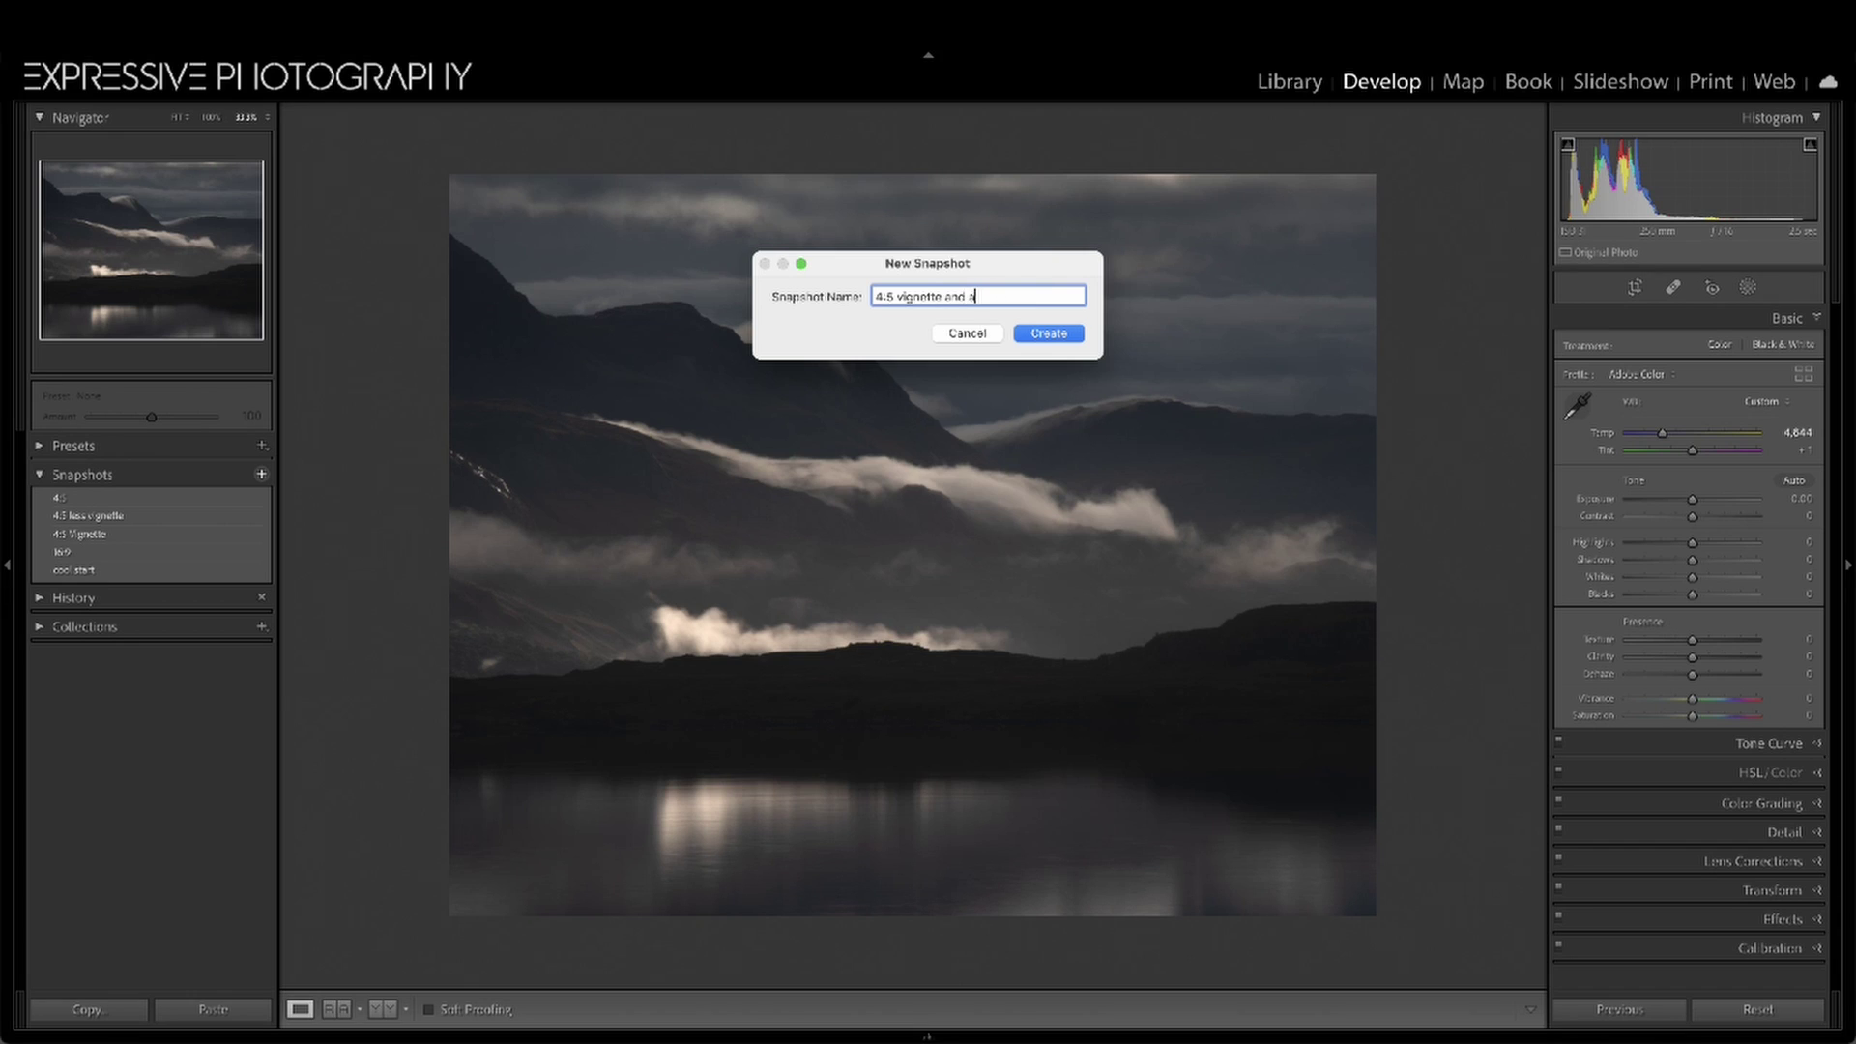
pyautogui.click(1061, 332)
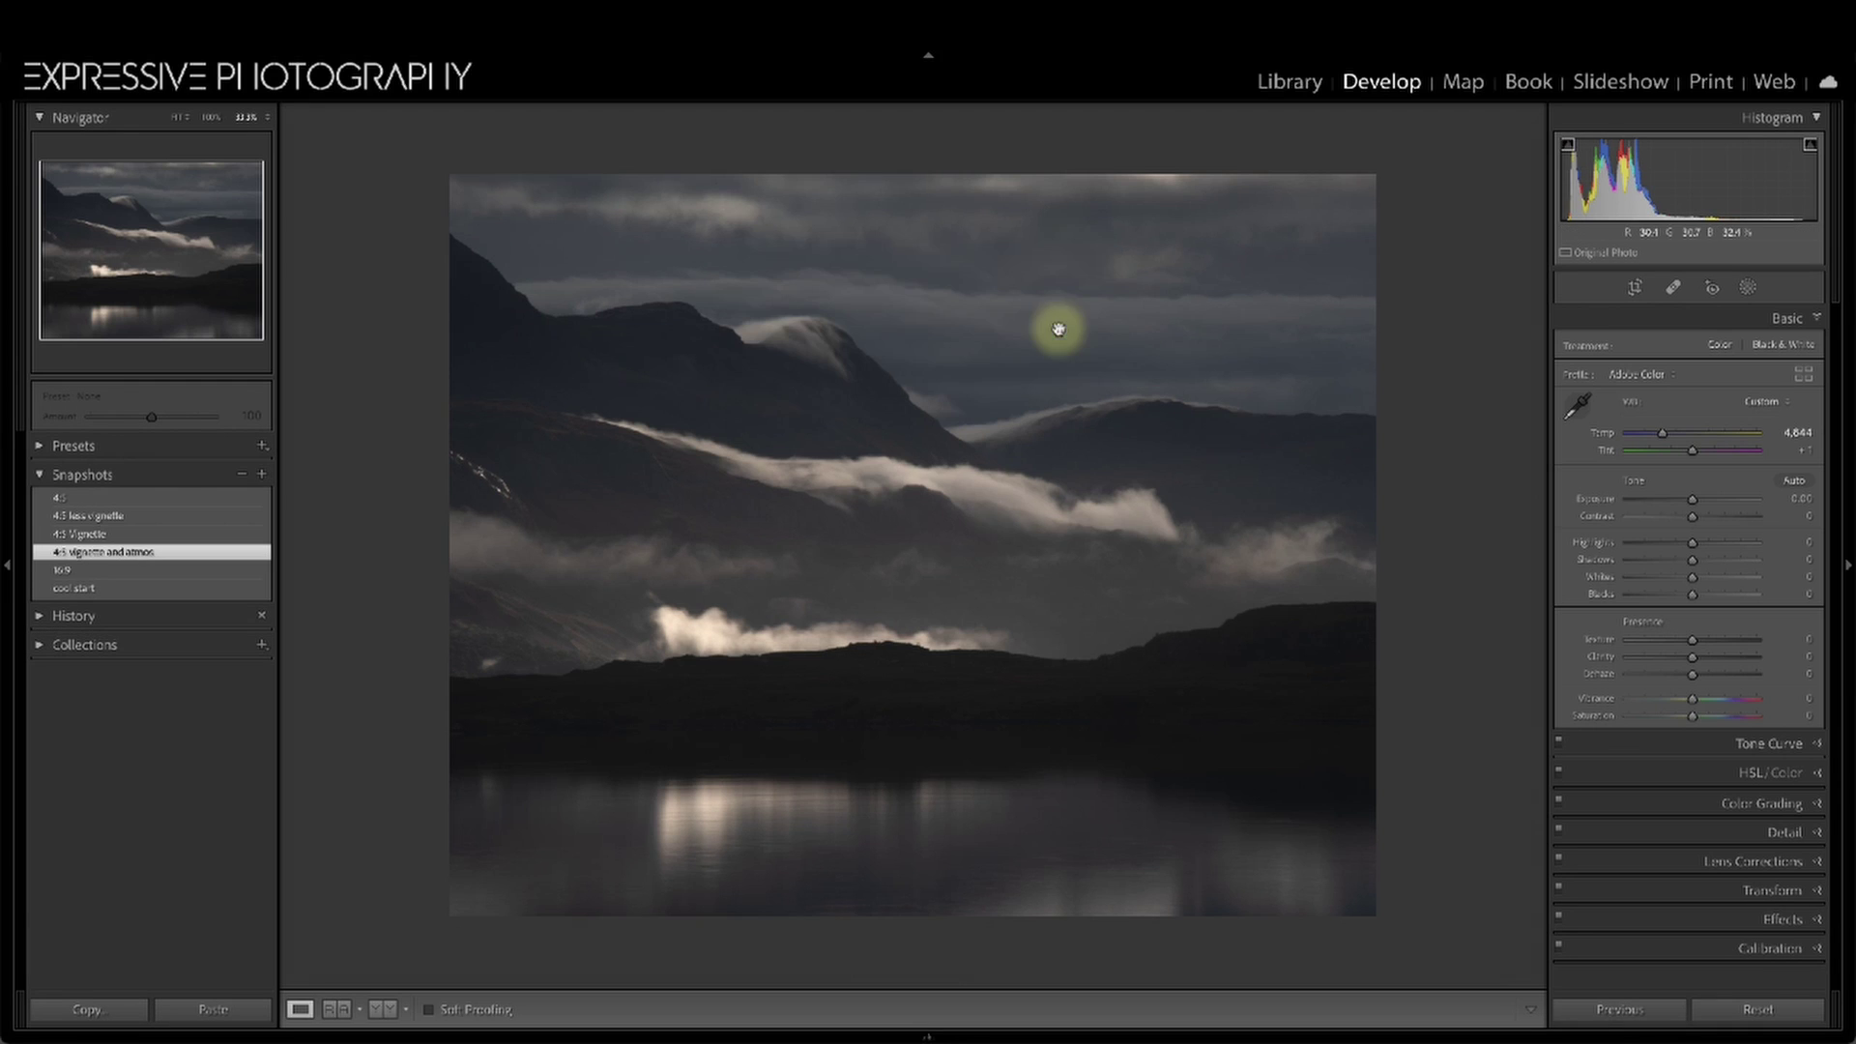
# Compare the 4:5 Vignette and 4:5 vignette and atmos snapshots by switching repeatedly between them, ending on 4:5 Vignette
pyautogui.click(151, 535)
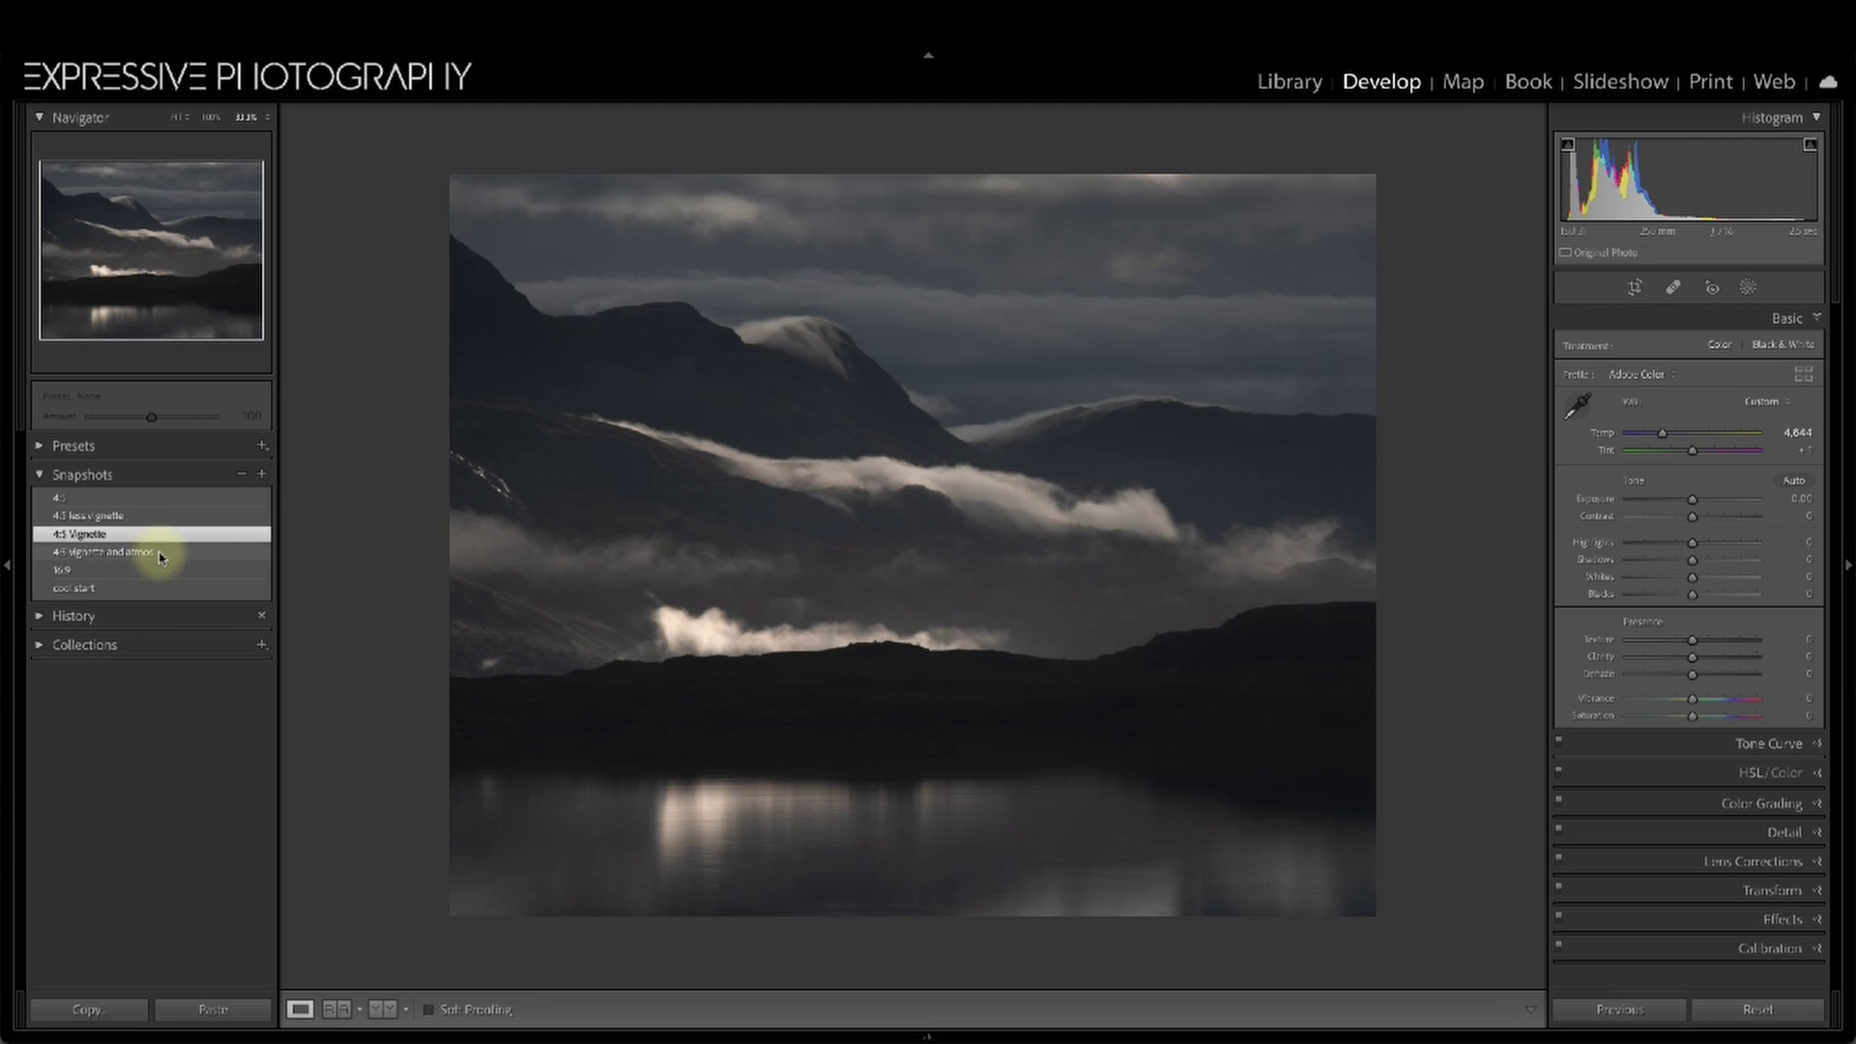
pyautogui.click(161, 552)
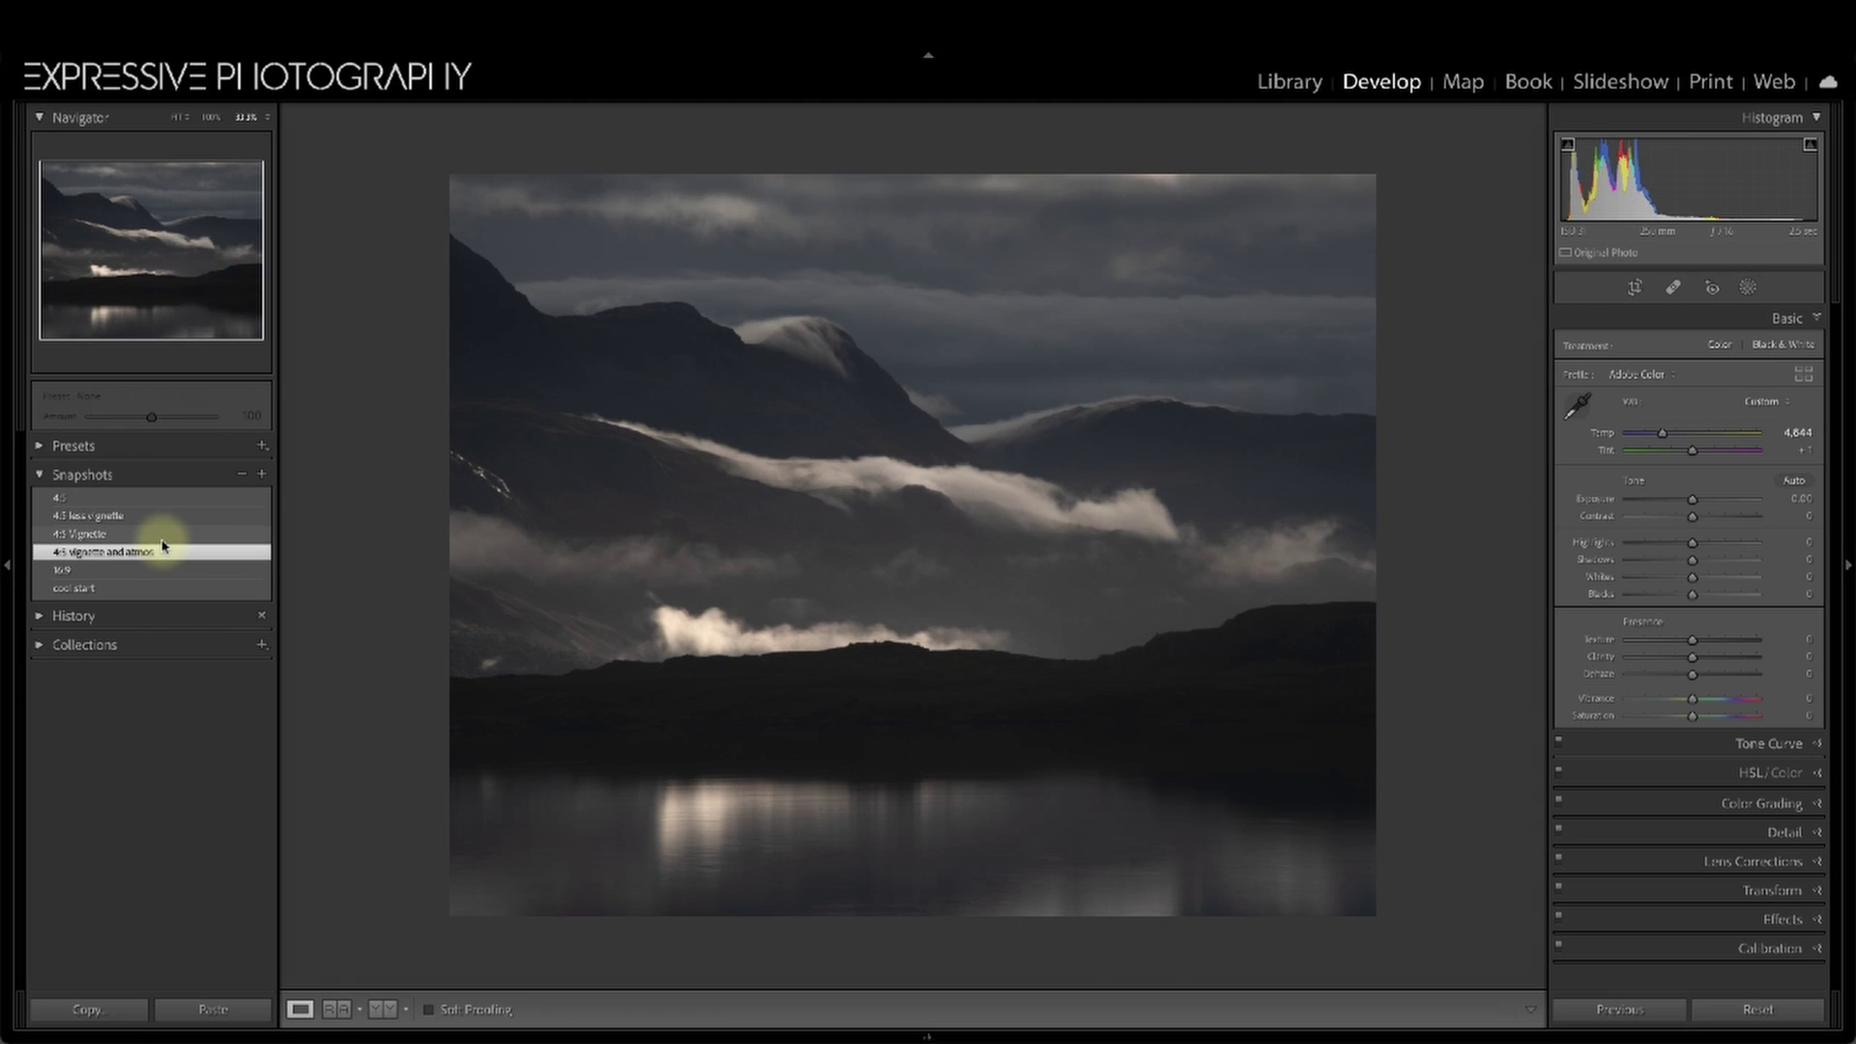
pyautogui.click(163, 540)
pyautogui.click(166, 553)
pyautogui.click(170, 538)
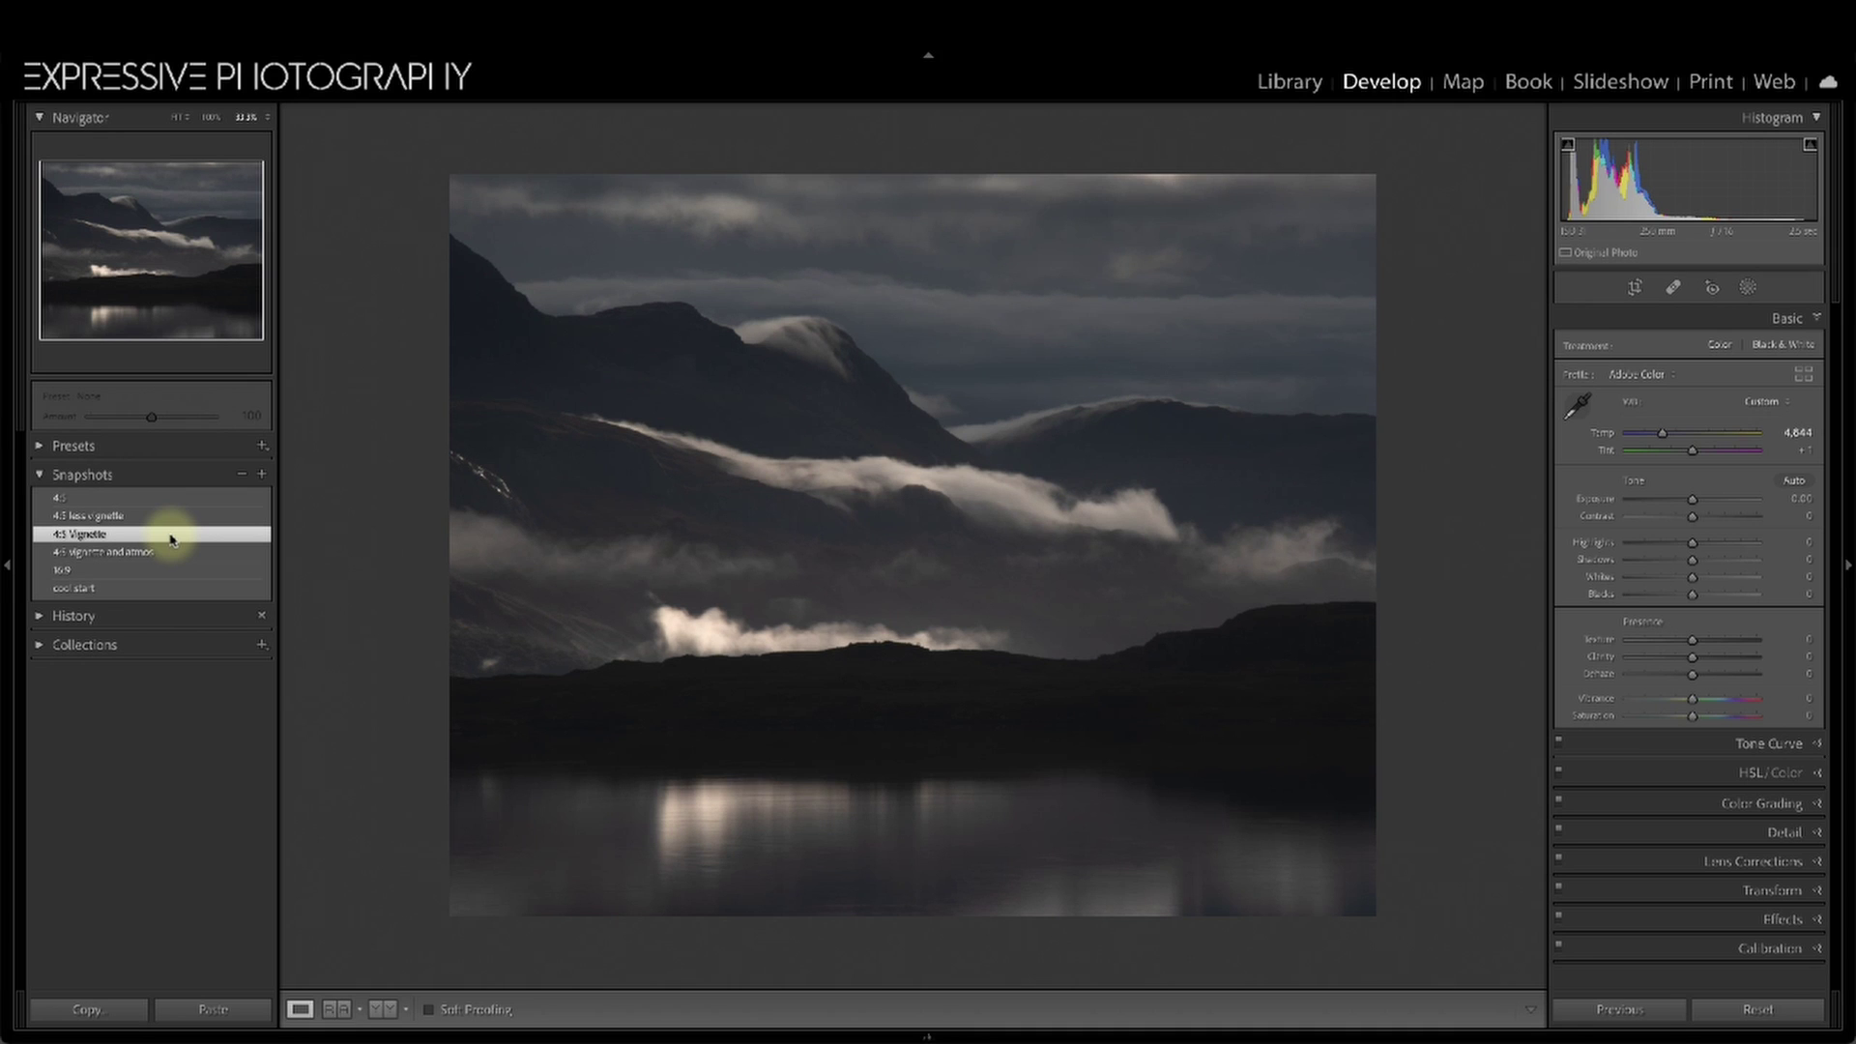
pyautogui.click(177, 553)
pyautogui.click(181, 534)
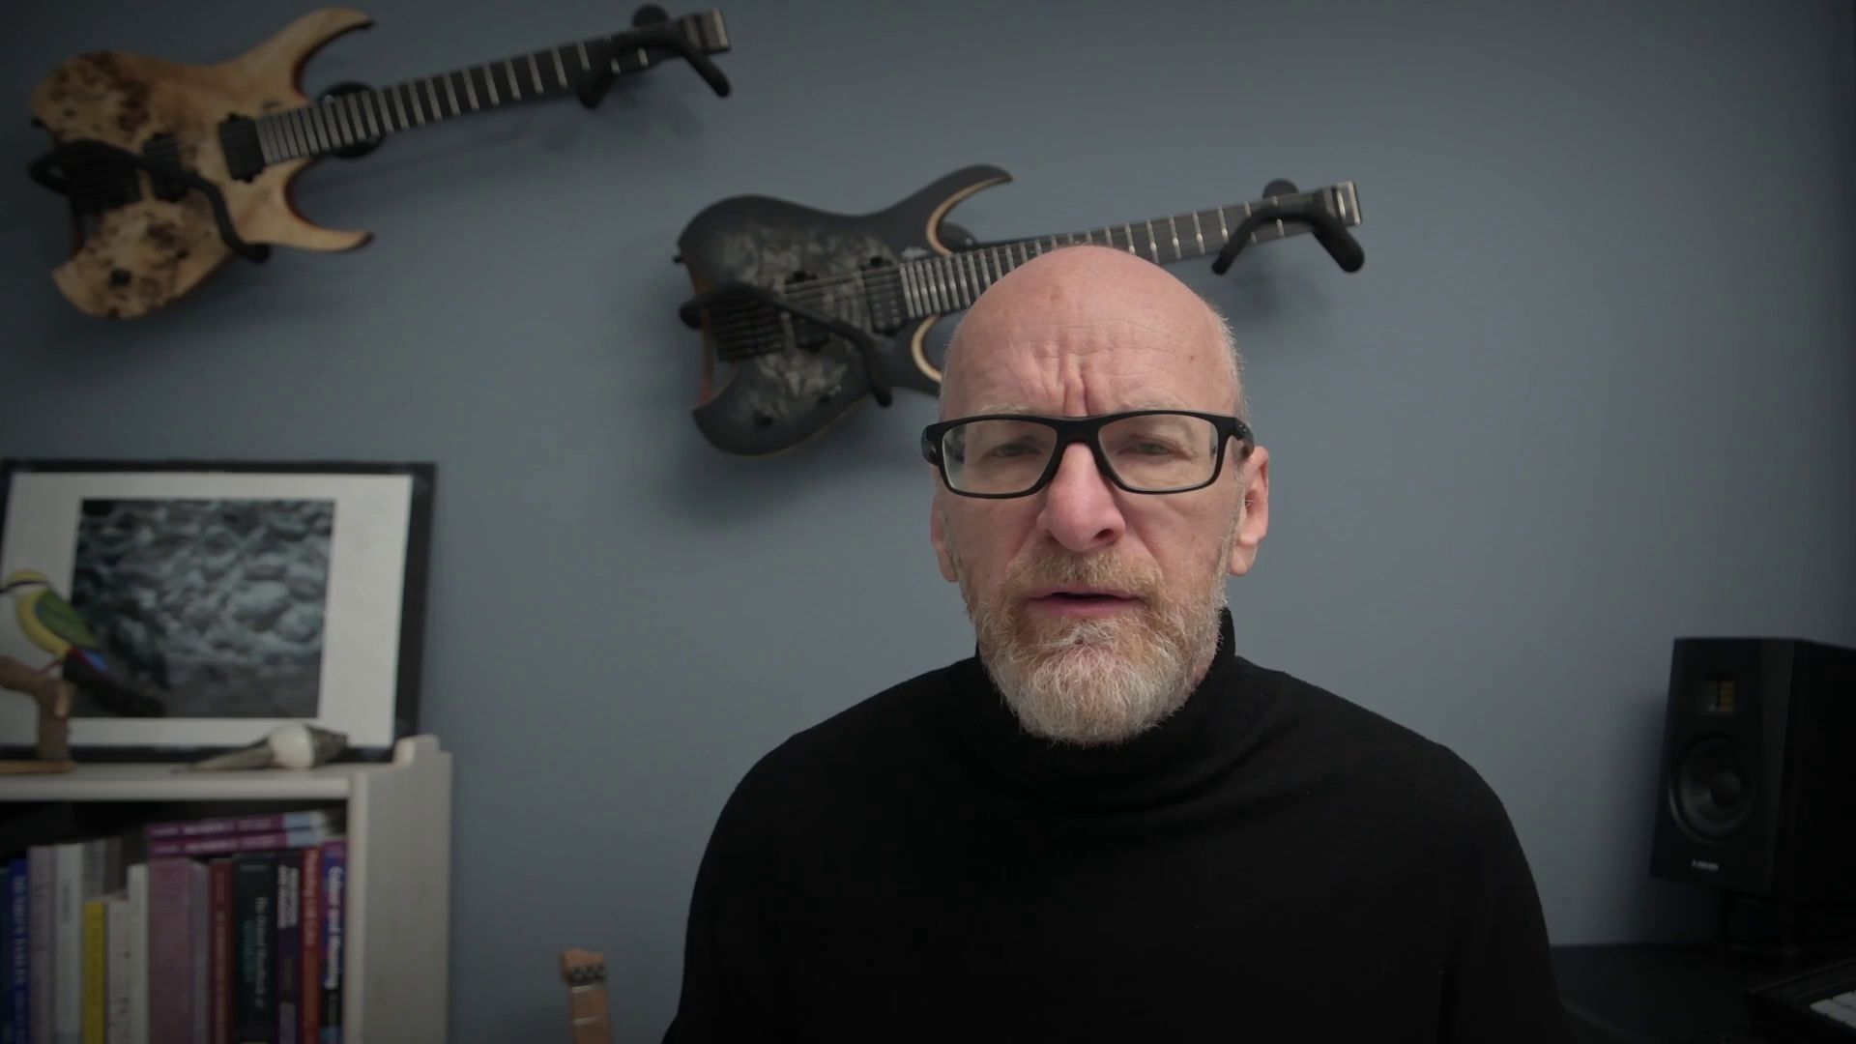